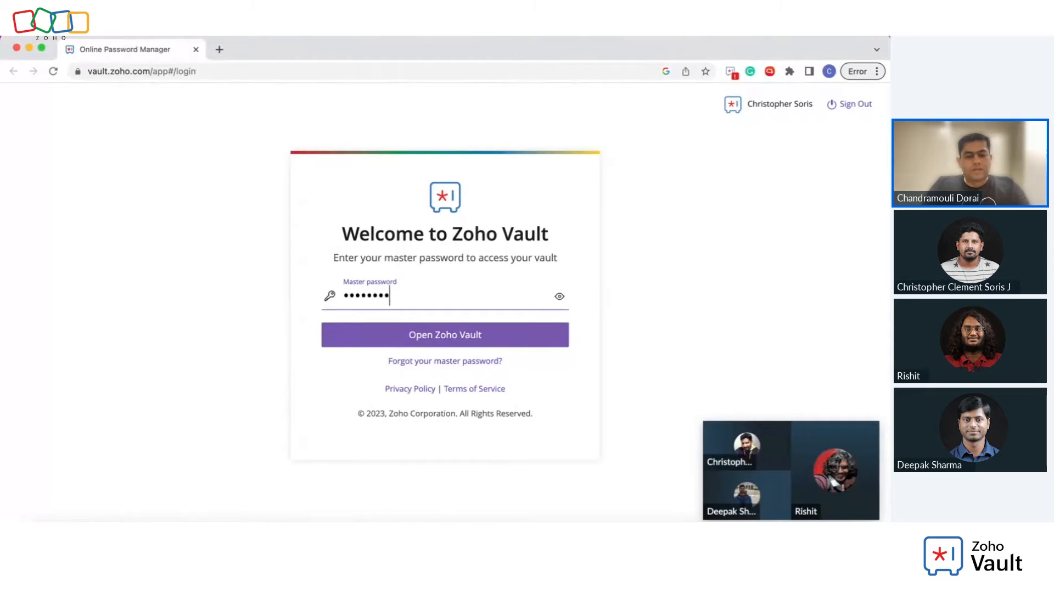
# Step: Unlock the vault and show My Dashboard with 67 passwords, 5 folders and a 78% assessment score
pyautogui.press('Return')
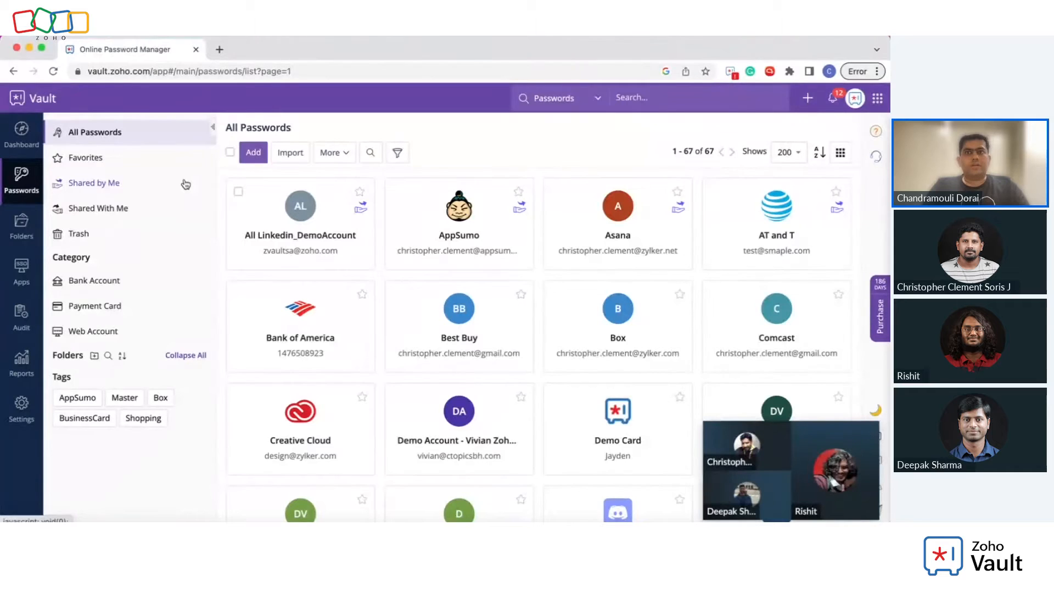
pyautogui.click(18, 145)
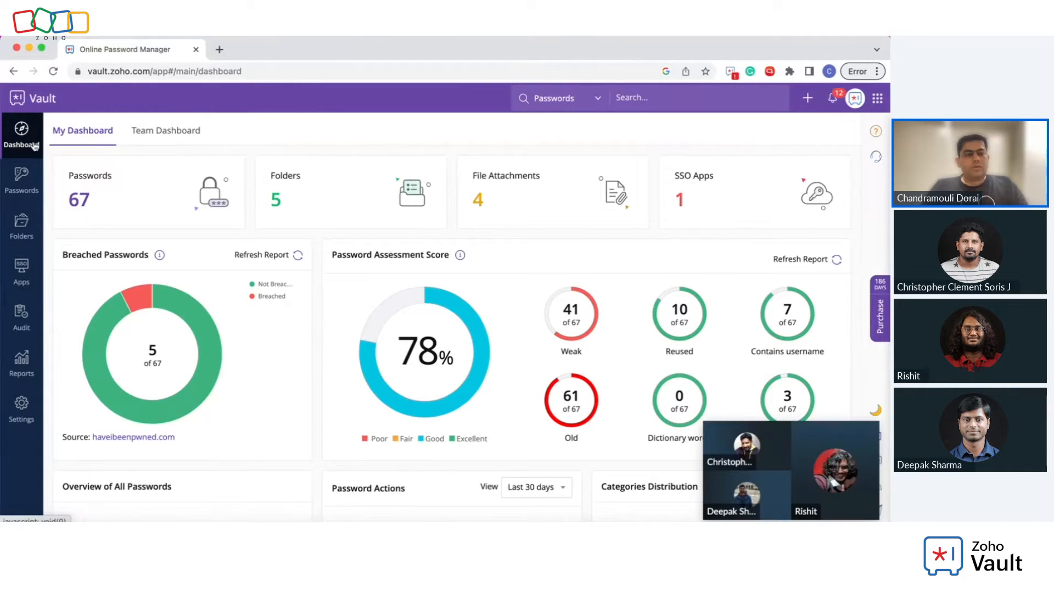
# Step: Glance at the All Passwords list, return to My Dashboard, then bring the second browser window forward
pyautogui.click(35, 181)
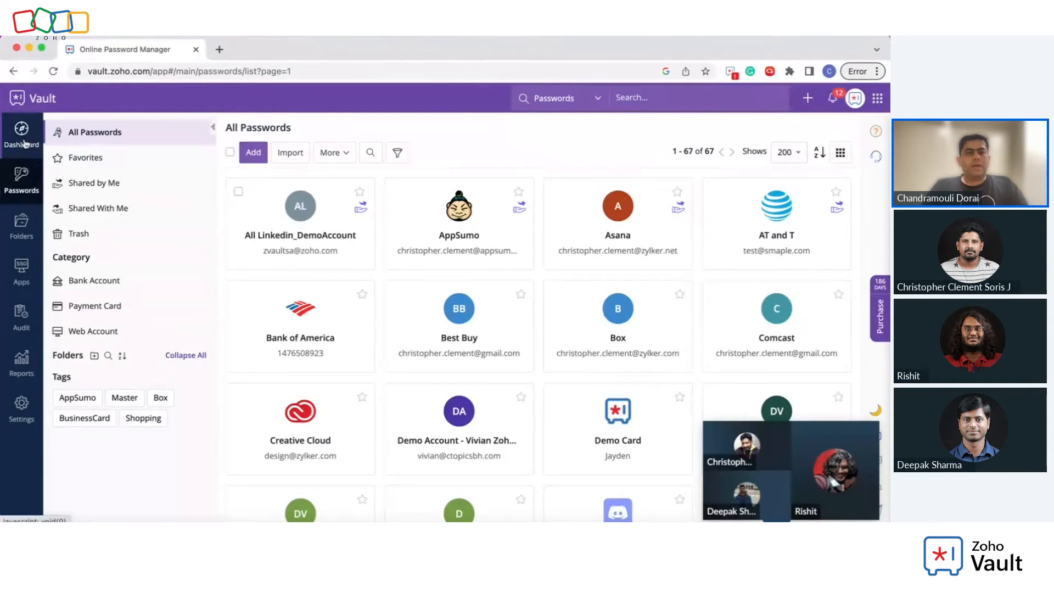
pyautogui.click(23, 143)
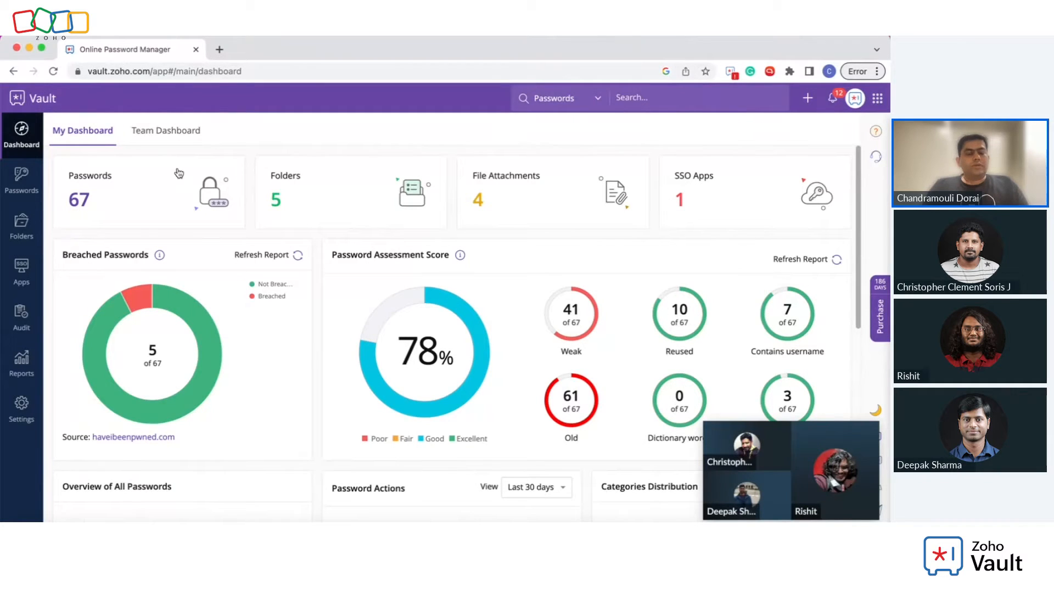
pyautogui.hotkey('ctrl', 'Up')
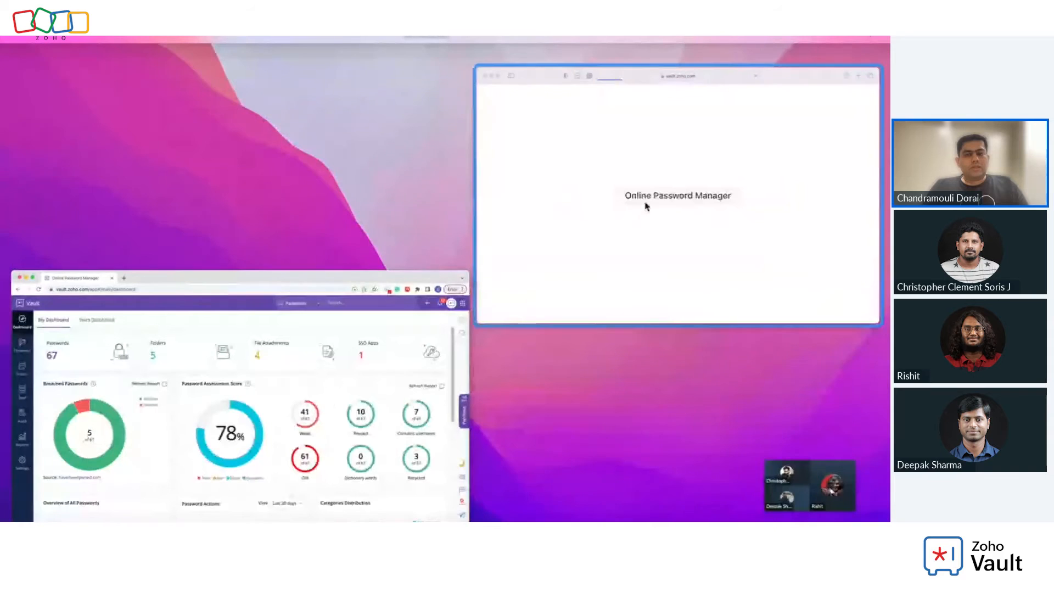
pyautogui.click(631, 206)
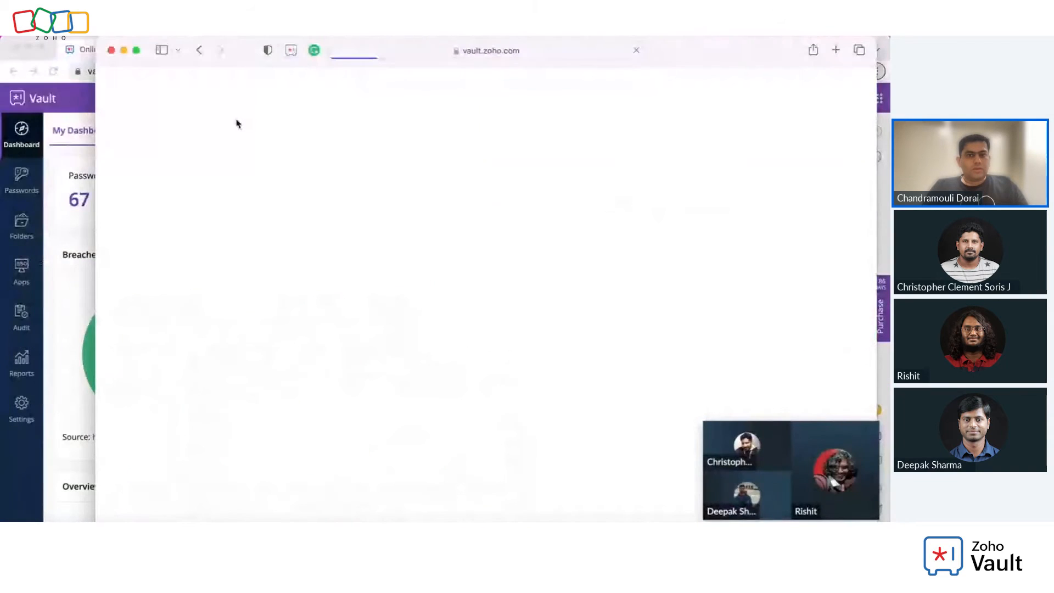
# Step: Load vault.zoho.com in the second window by deleting app#/login from the address
pyautogui.click(431, 55)
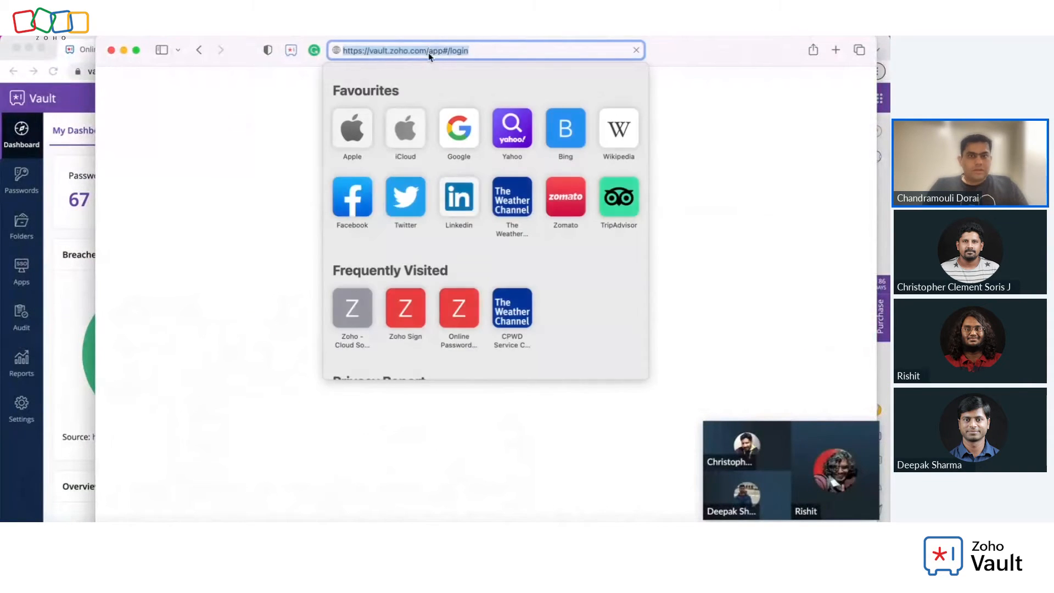
pyautogui.press('Return')
pyautogui.click(425, 53)
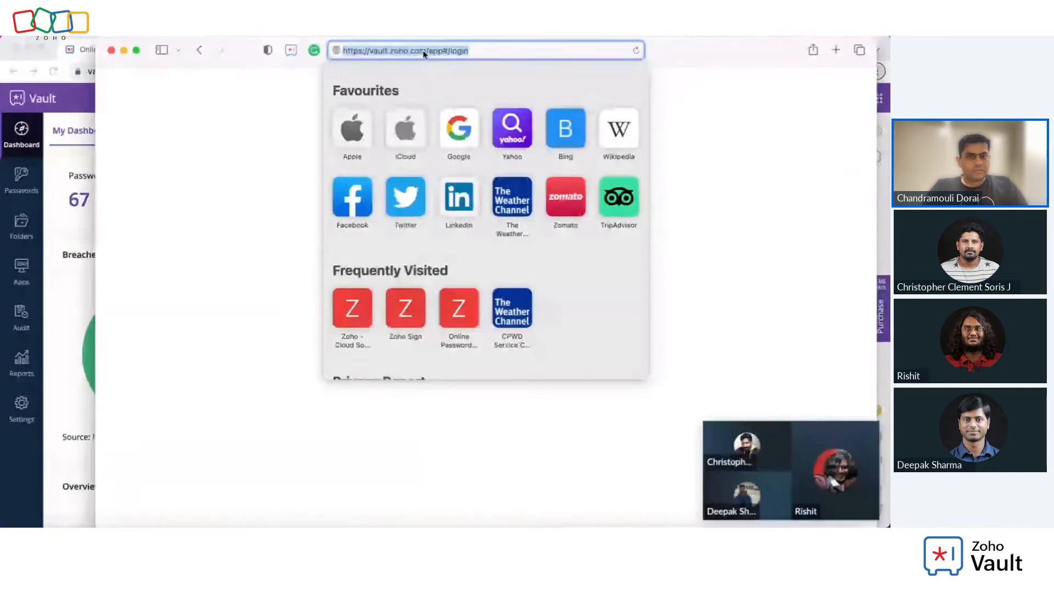
pyautogui.click(430, 52)
pyautogui.moveTo(430, 51); pyautogui.dragTo(549, 51)
pyautogui.press('BackSpace')
pyautogui.press('Return')
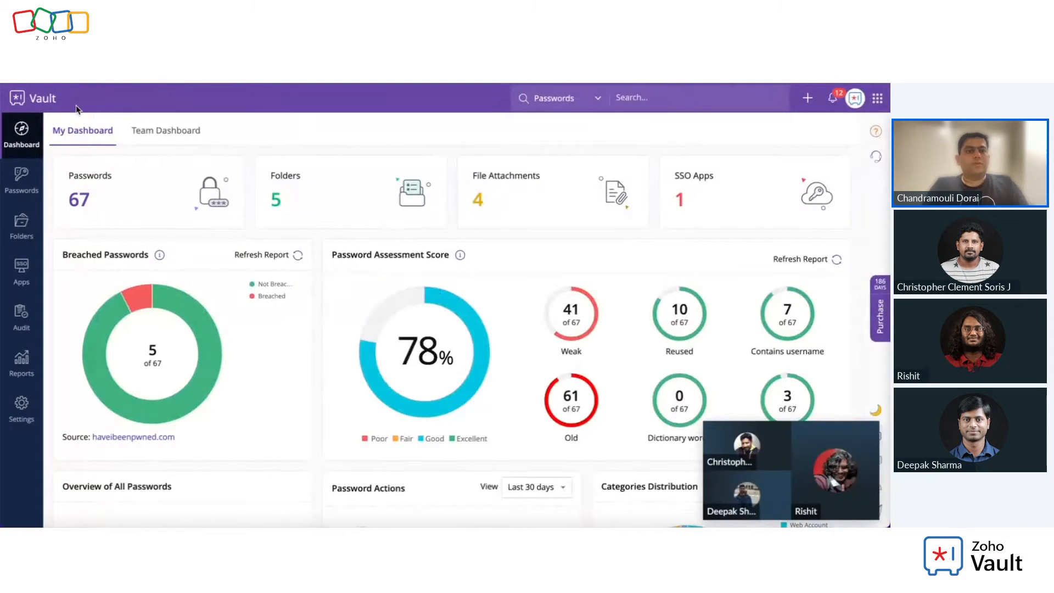
# Step: View the Team Dashboard and list its 5 breached passwords, including Creative Cloud and YouTube
pyautogui.click(191, 134)
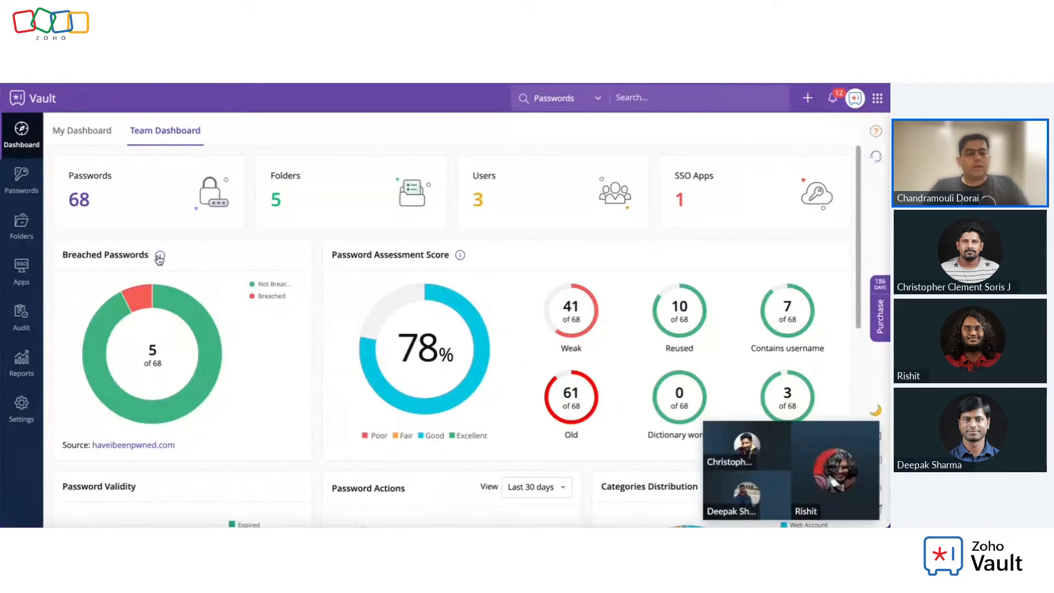
pyautogui.click(179, 389)
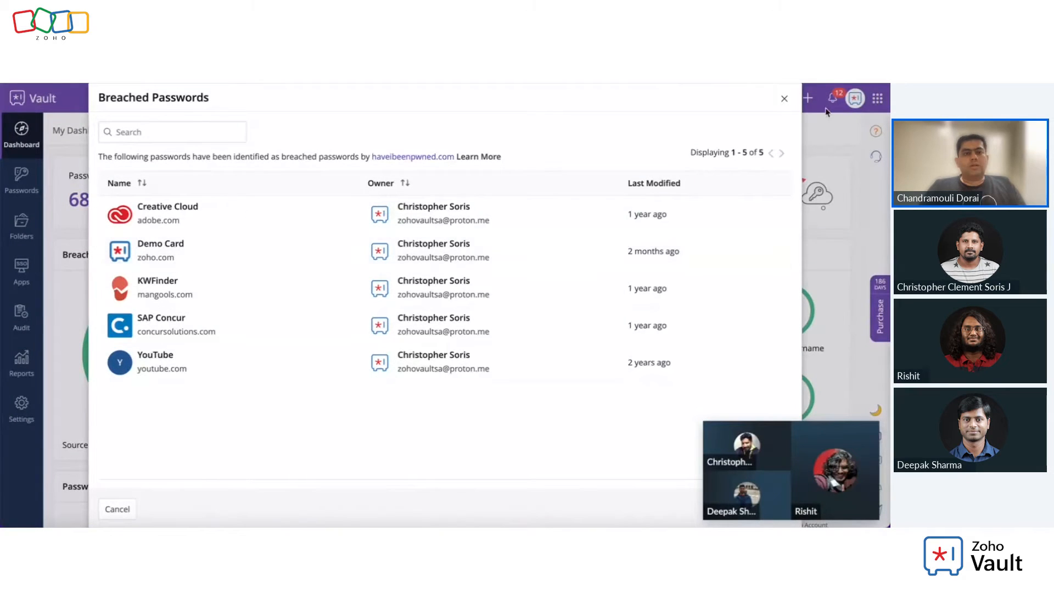
pyautogui.click(785, 101)
pyautogui.scroll(-3, 489, 251)
pyautogui.scroll(1, 488, 251)
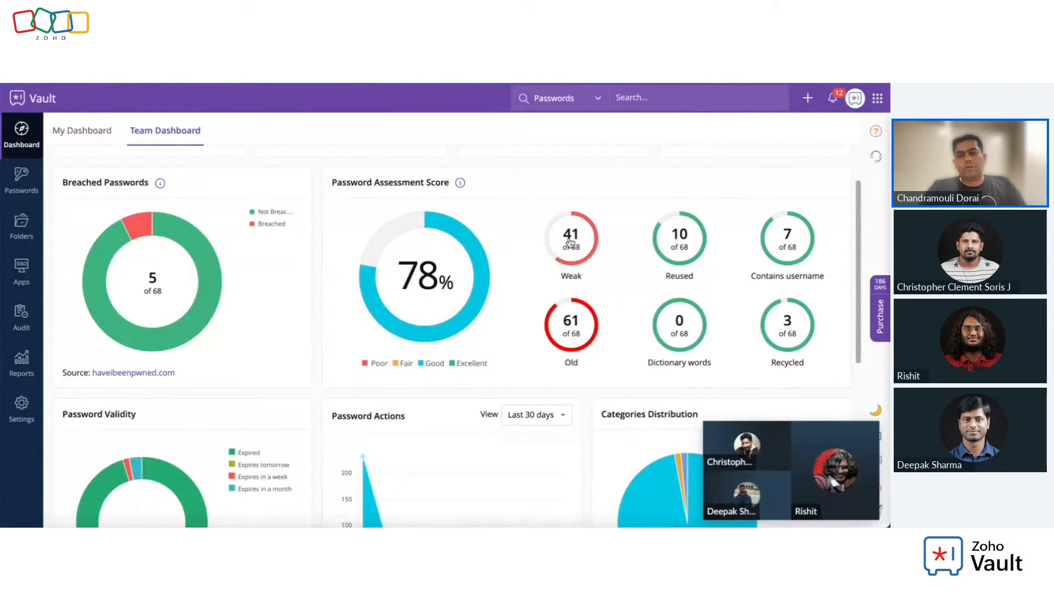
pyautogui.click(585, 245)
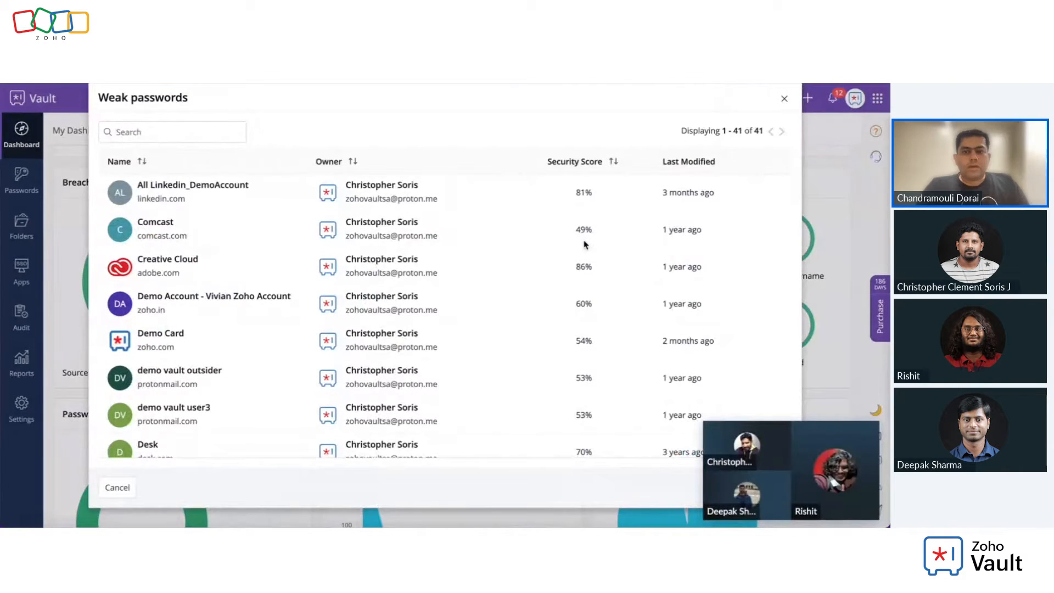
pyautogui.click(784, 103)
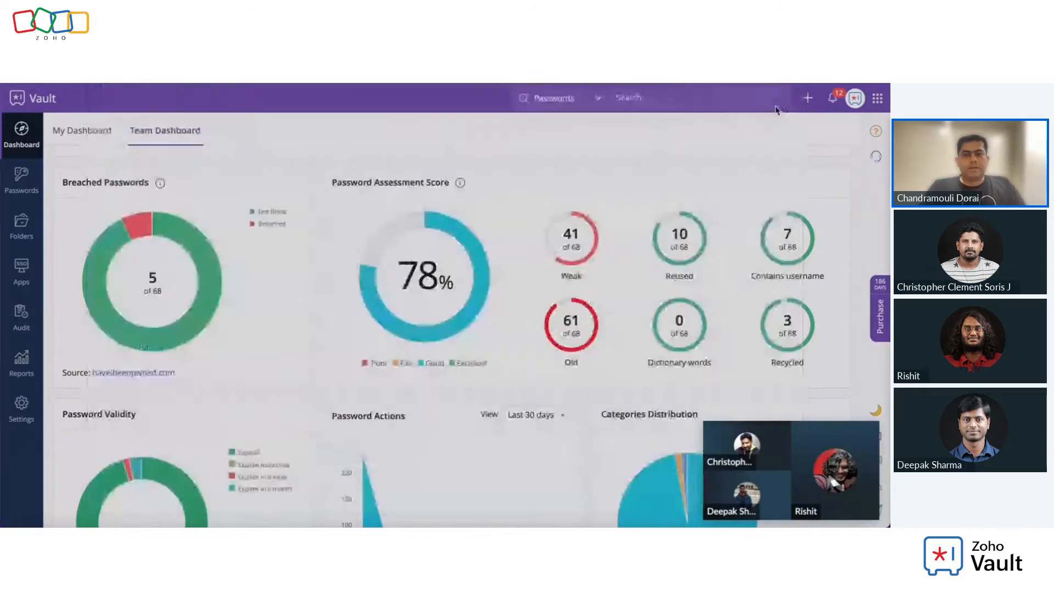
pyautogui.scroll(-5, 575, 260)
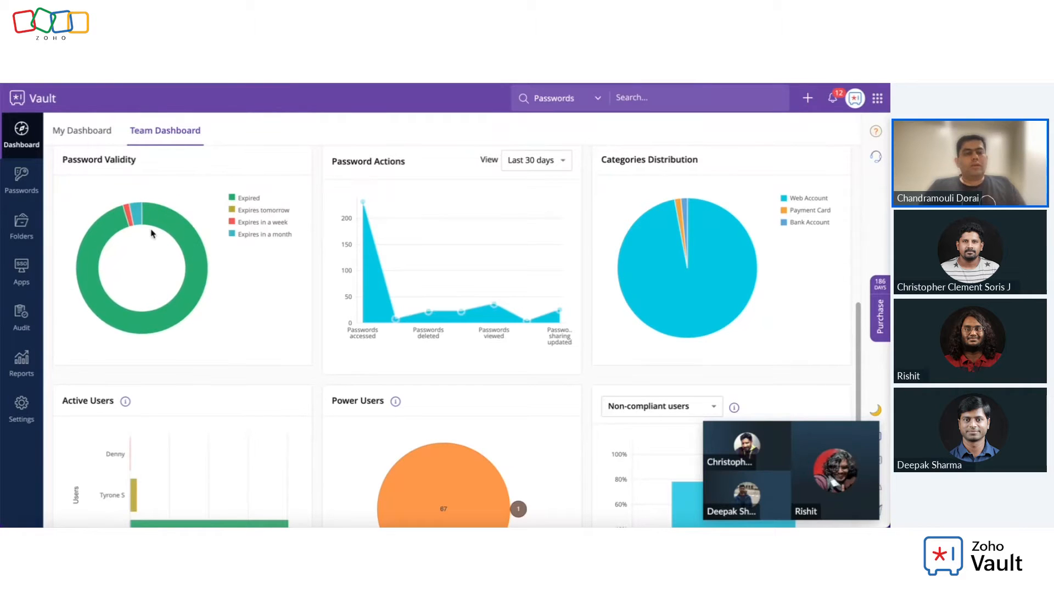
pyautogui.moveTo(131, 218)
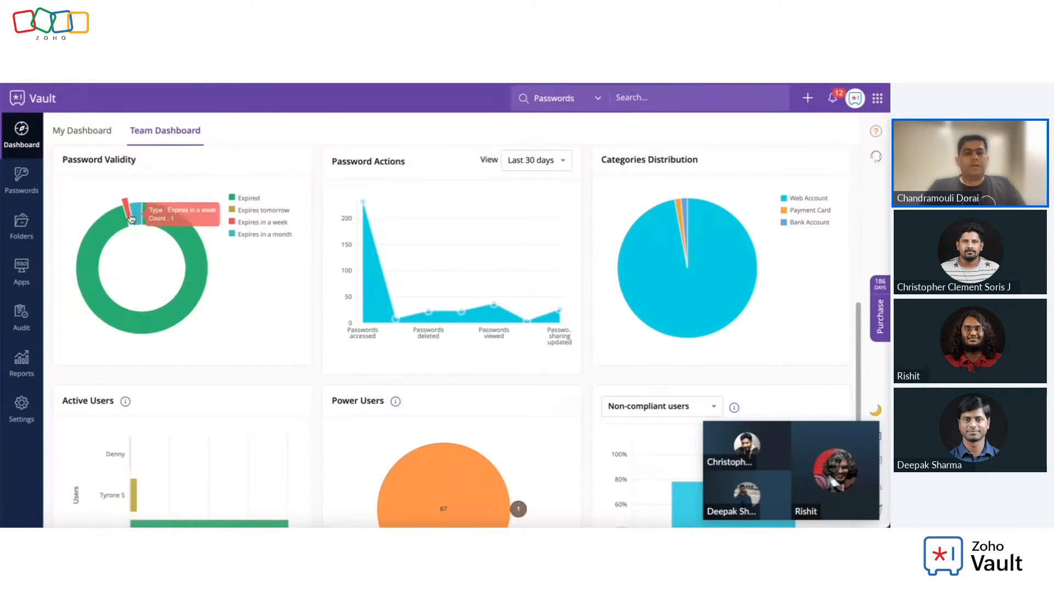
pyautogui.scroll(-3, 423, 267)
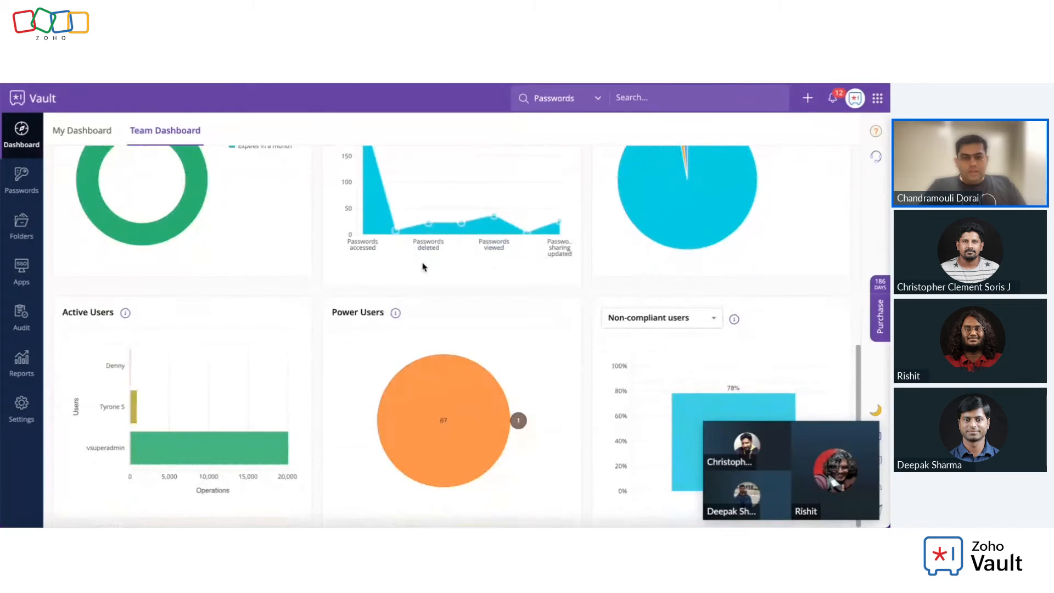
pyautogui.moveTo(124, 386)
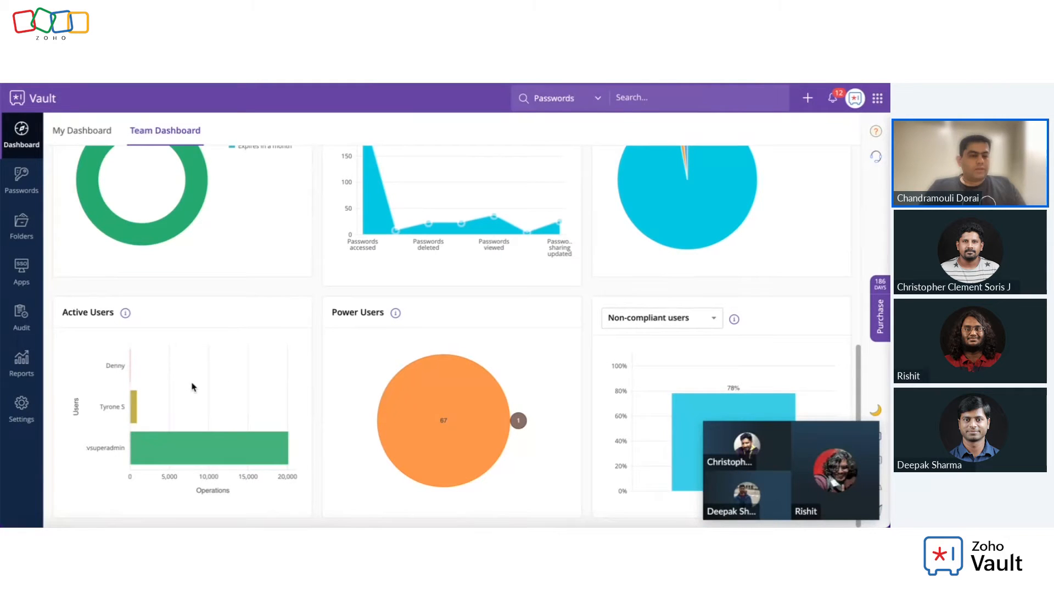
pyautogui.moveTo(473, 418)
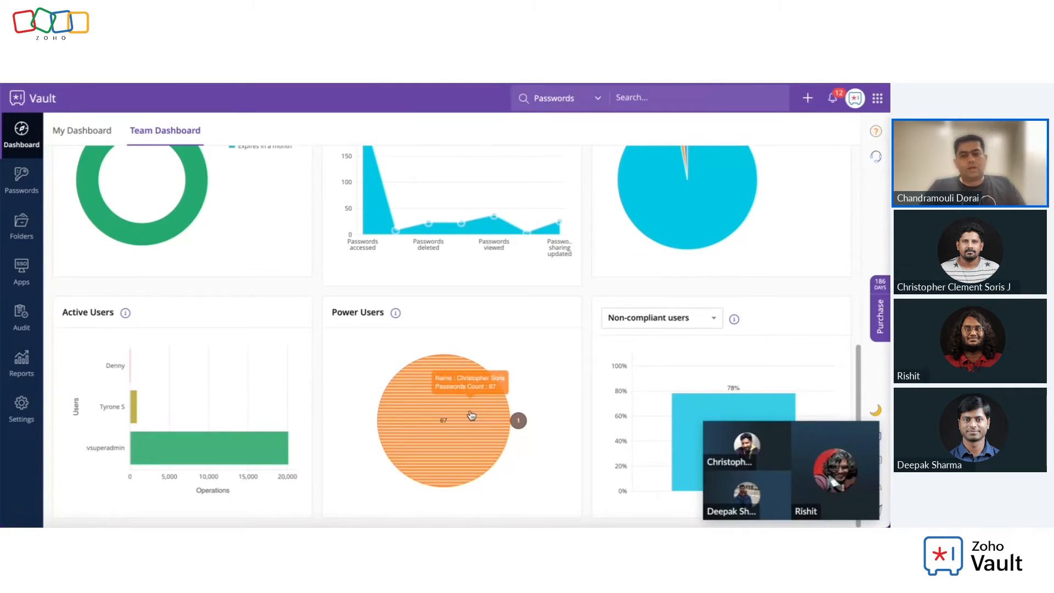
pyautogui.moveTo(817, 434)
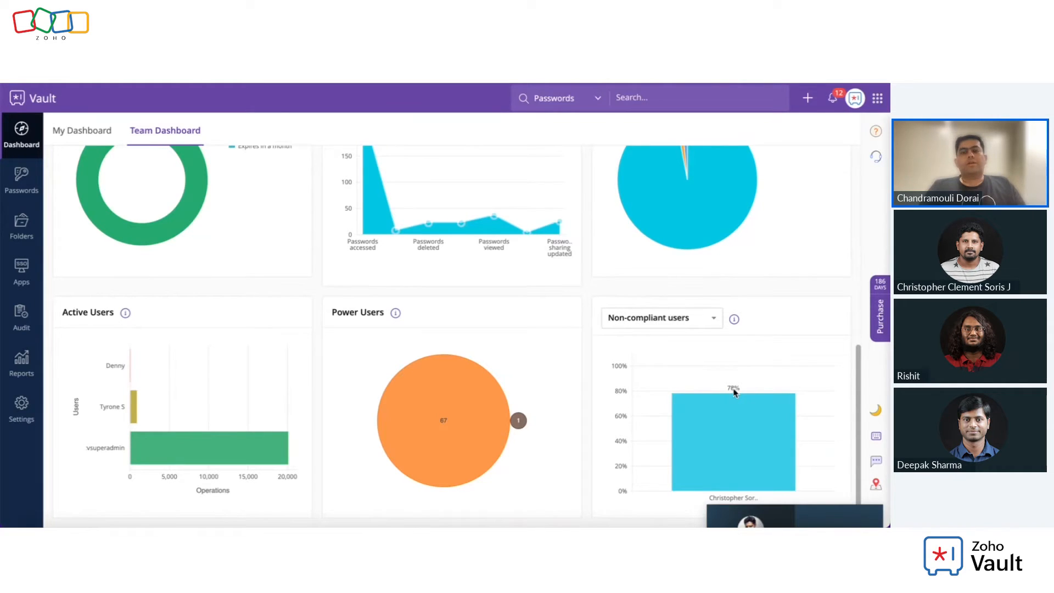
pyautogui.scroll(8, 454, 279)
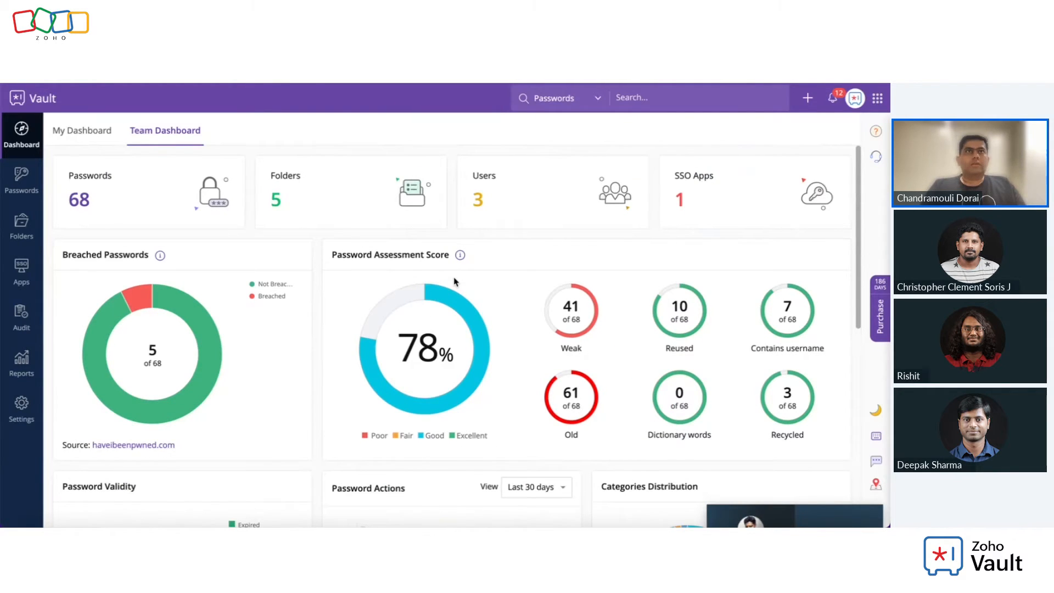
# Step: Compare My Dashboard with Team Dashboard, then go to the Settings overview
pyautogui.click(73, 133)
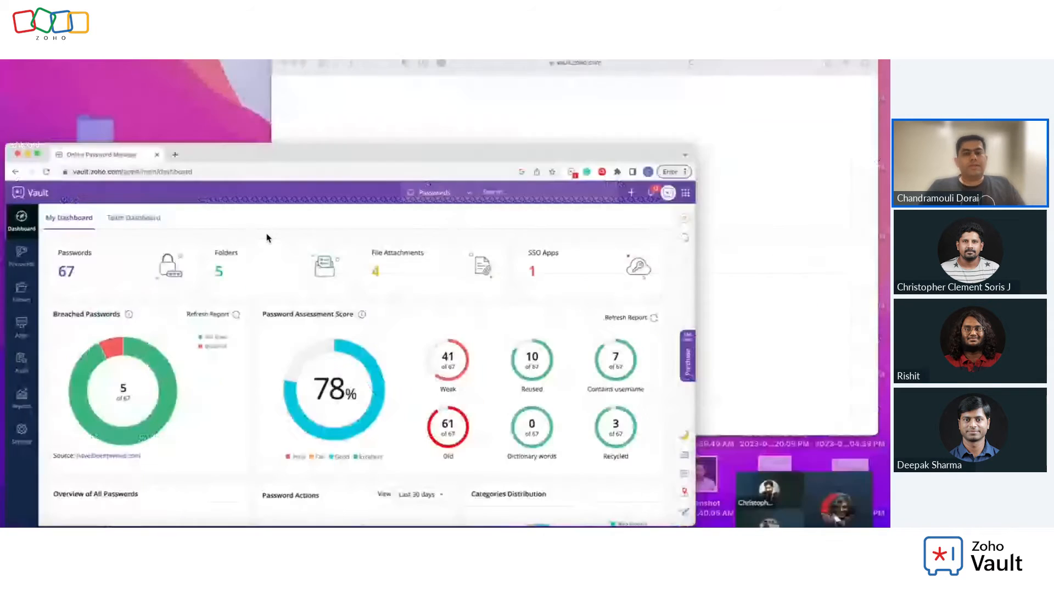
pyautogui.scroll(-5, 270, 263)
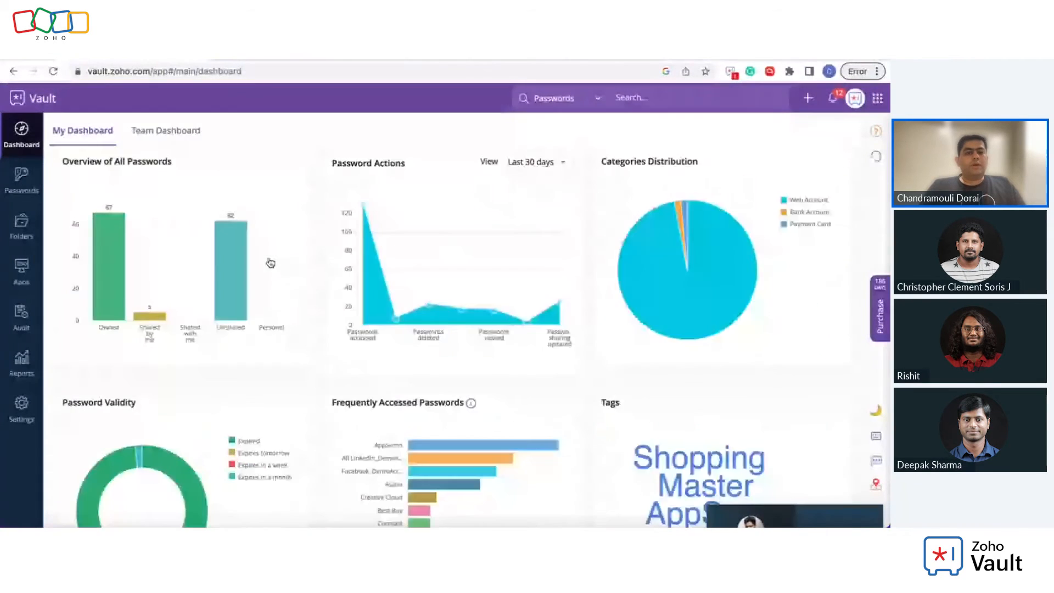
pyautogui.scroll(-2, 270, 263)
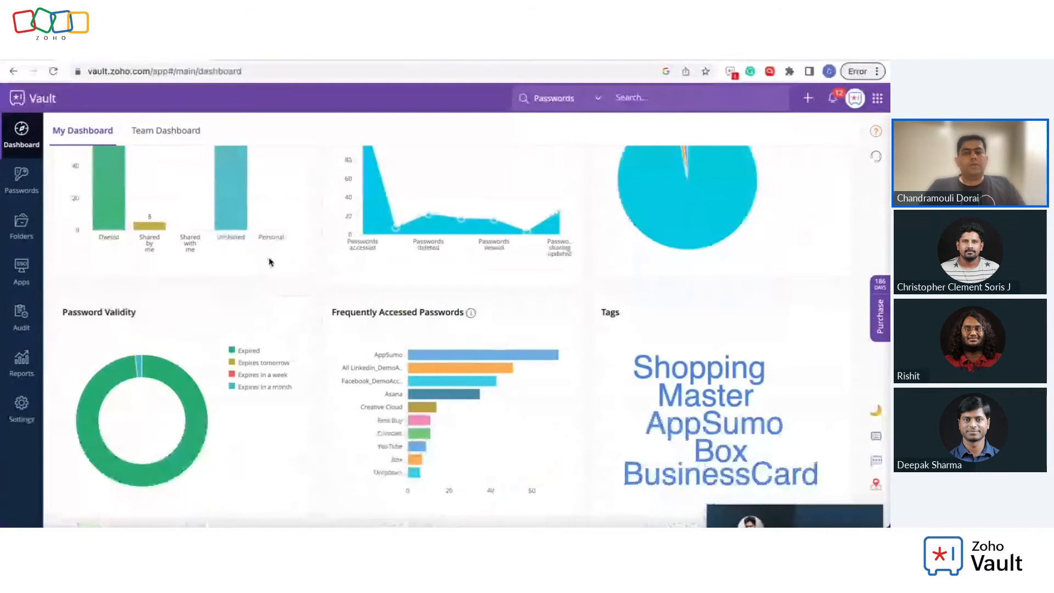
pyautogui.click(155, 142)
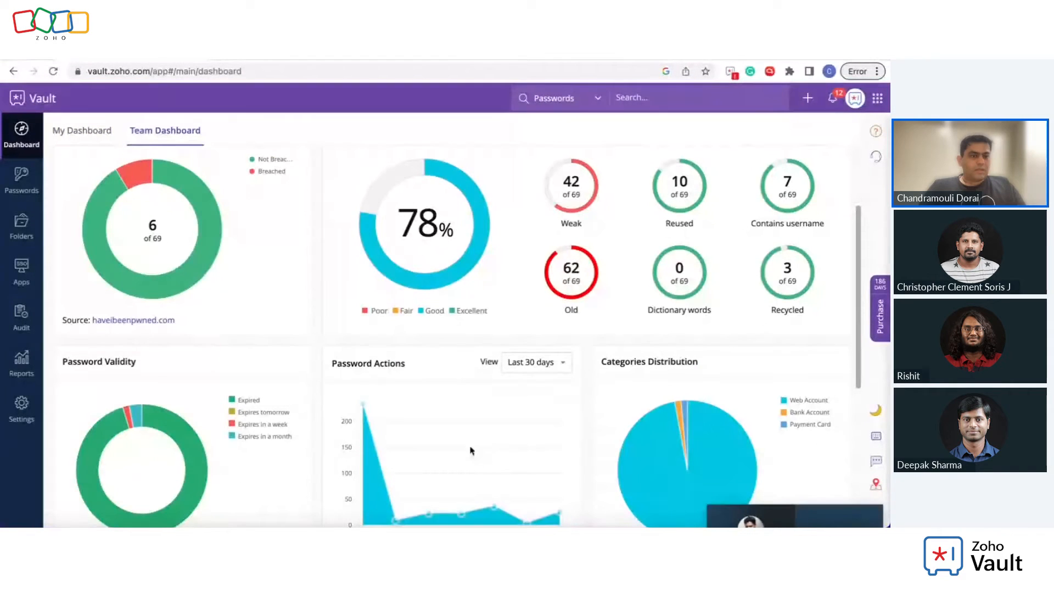
pyautogui.click(78, 132)
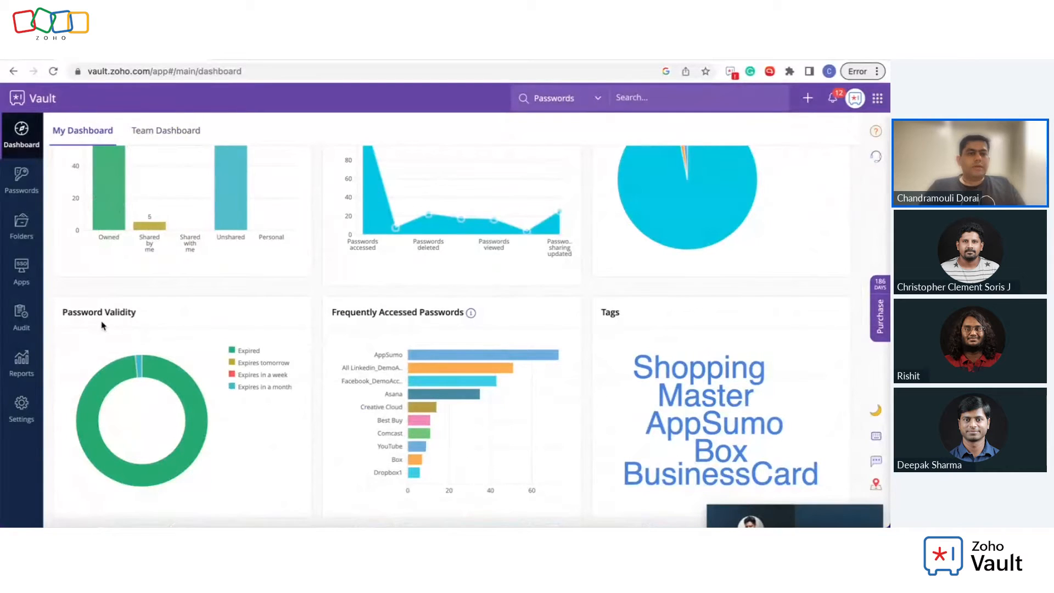
pyautogui.click(25, 408)
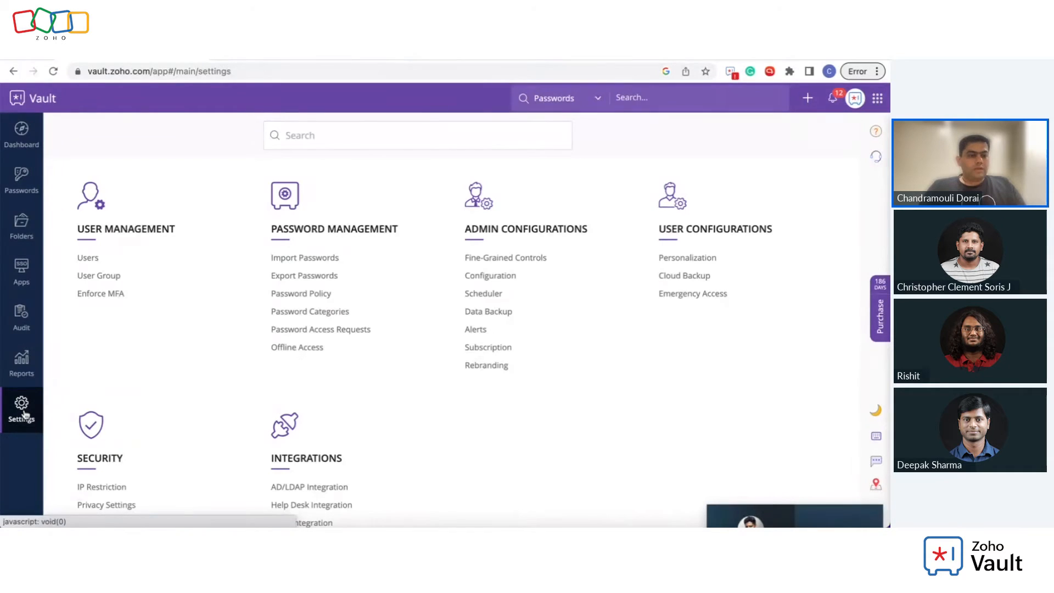
# Step: View the Users list of three active members, starting and then cancelling a new-user invite
pyautogui.click(88, 259)
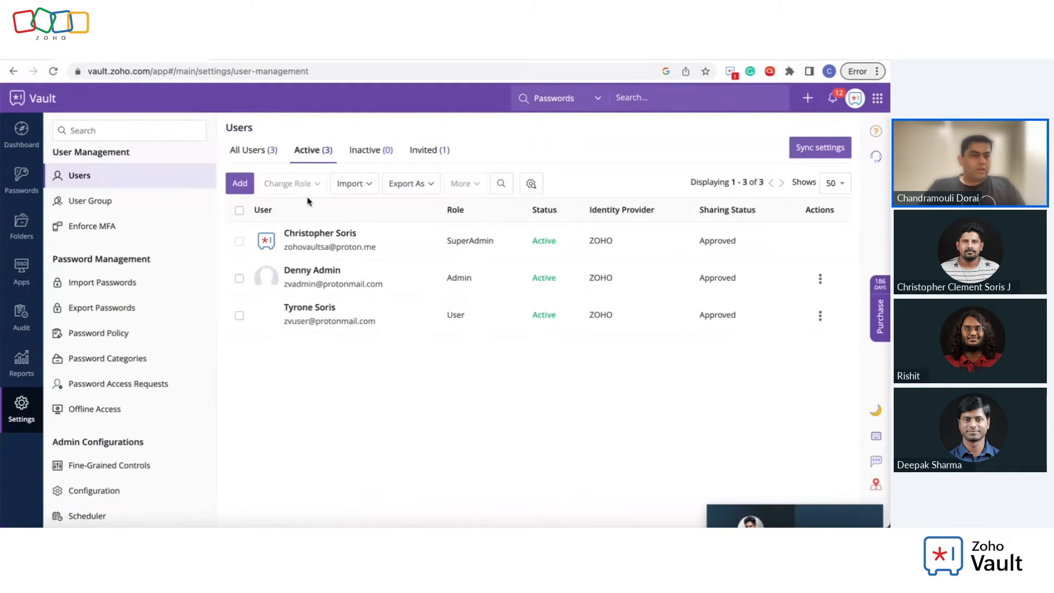
pyautogui.click(245, 186)
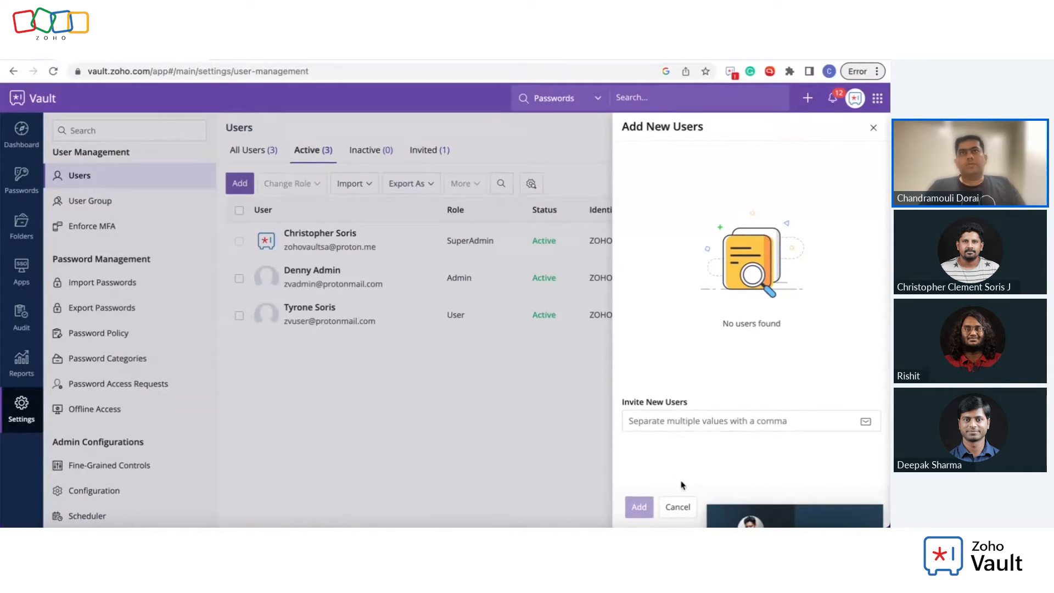
pyautogui.click(679, 509)
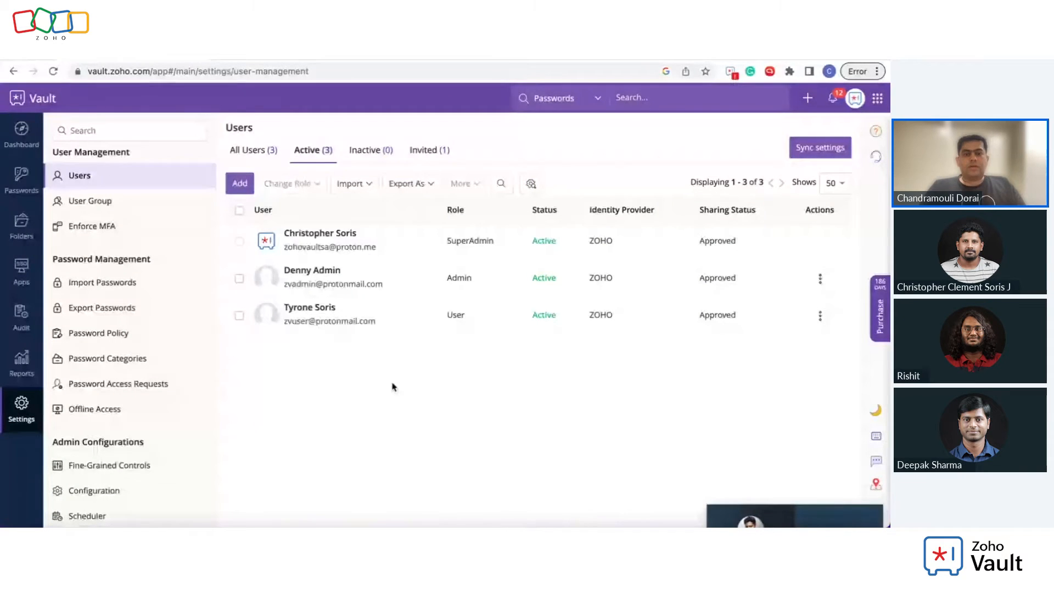
# Step: Check the Admin user's role options (Super Admin, Admin, User), then view the Passwords audit log
pyautogui.click(242, 278)
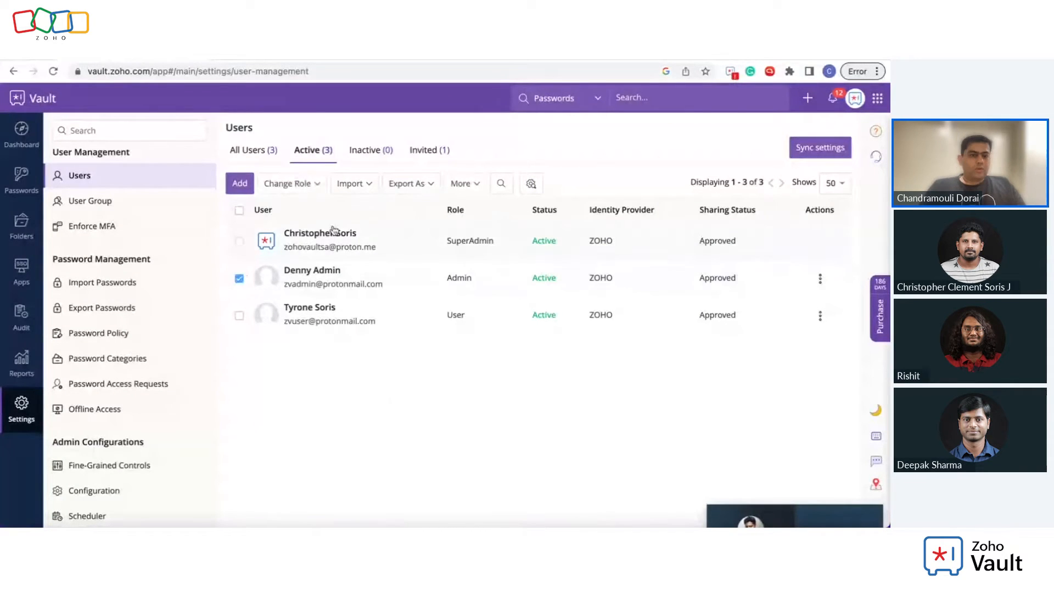
pyautogui.click(317, 184)
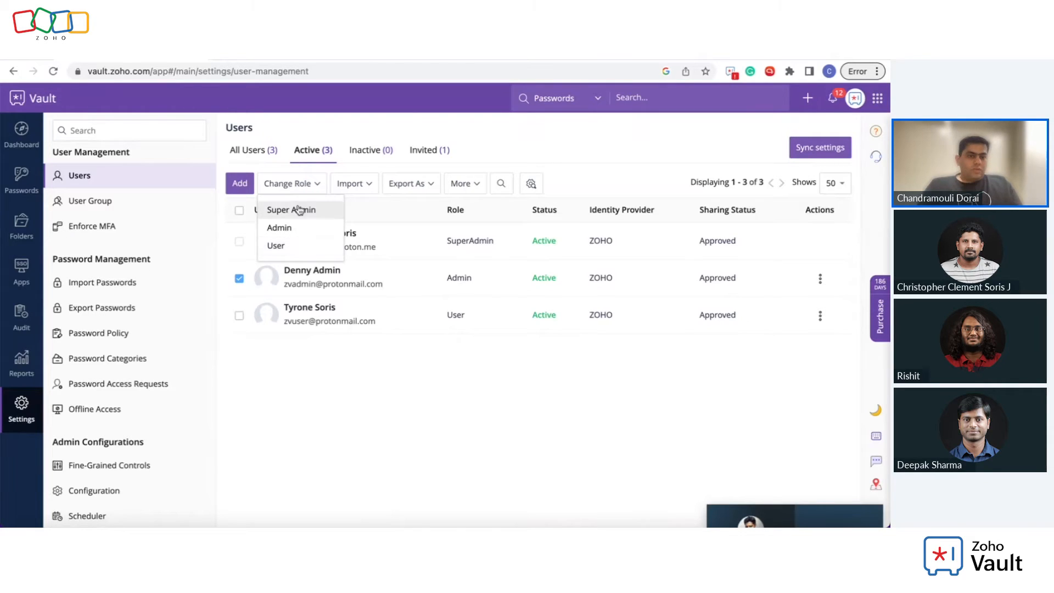
pyautogui.click(22, 314)
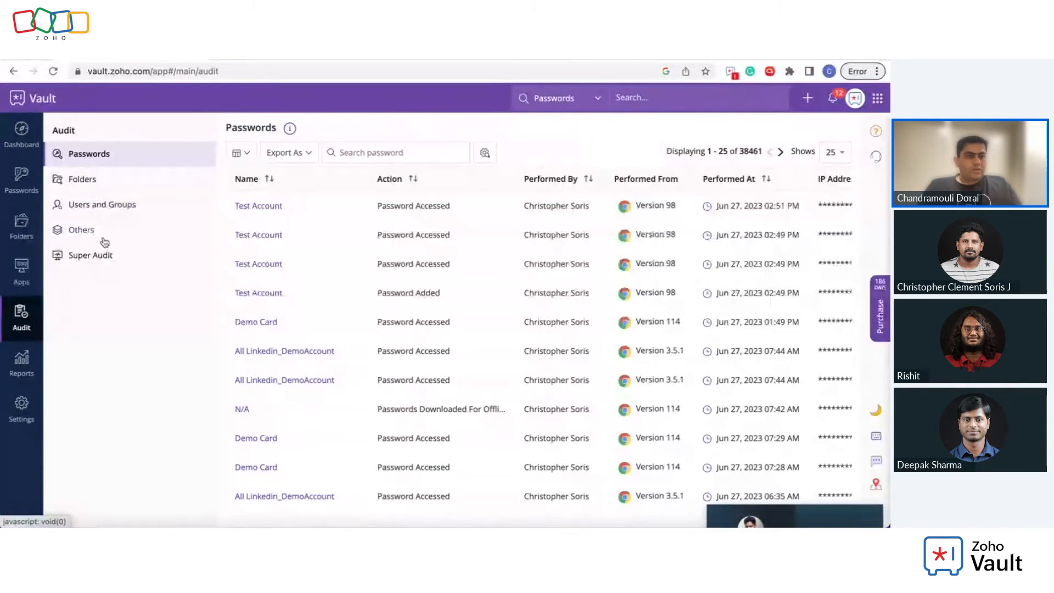
# Step: Visit the user access reports and audit log, then show the User Group list of 9 groups
pyautogui.click(29, 371)
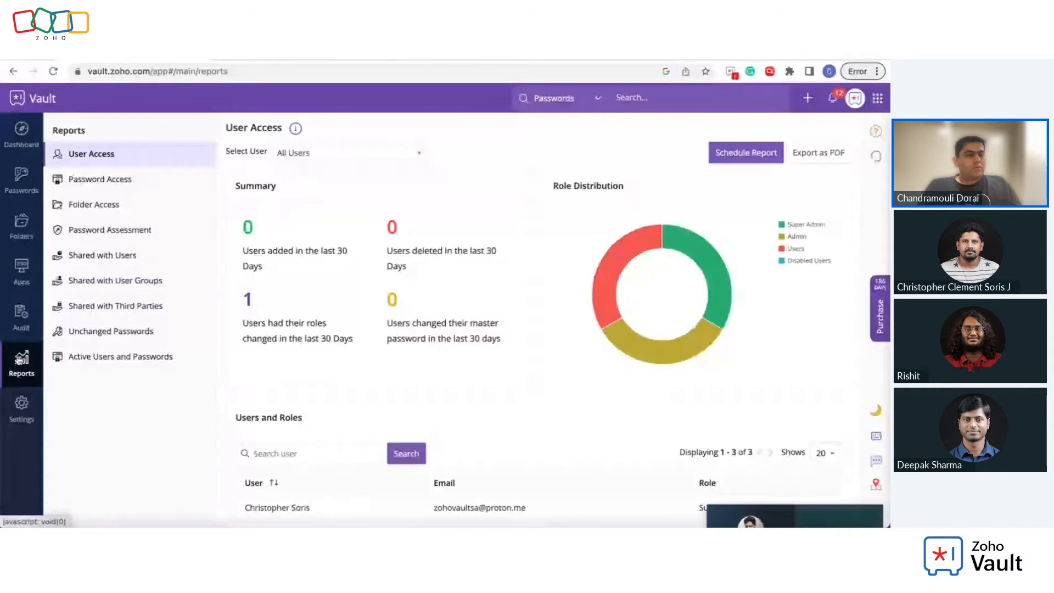
pyautogui.click(18, 323)
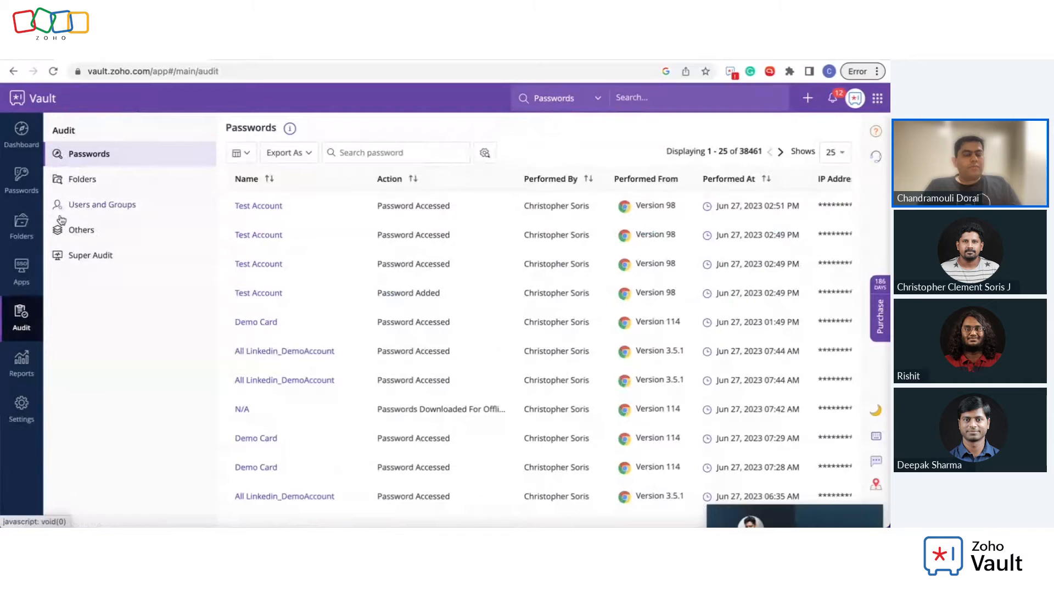
pyautogui.click(22, 408)
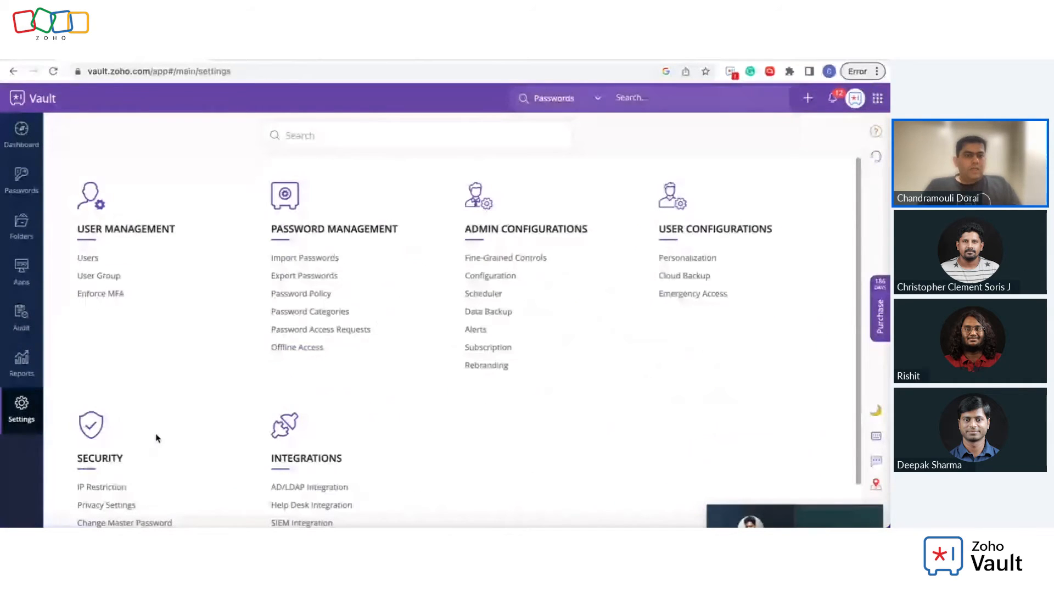
pyautogui.click(101, 278)
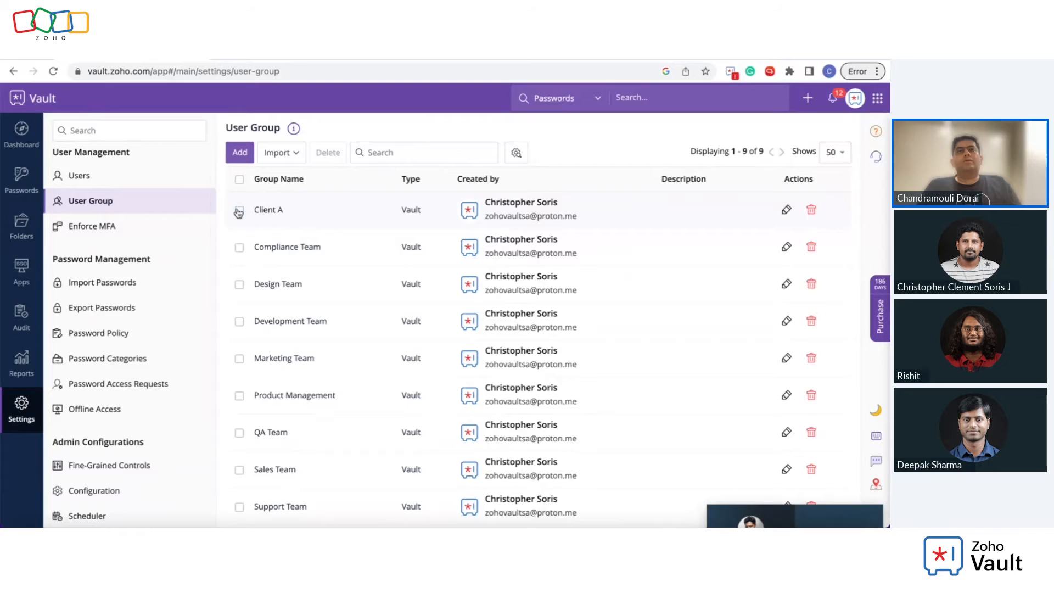
# Step: Return to Settings and show the Enforce MFA page for all organization users
pyautogui.click(22, 409)
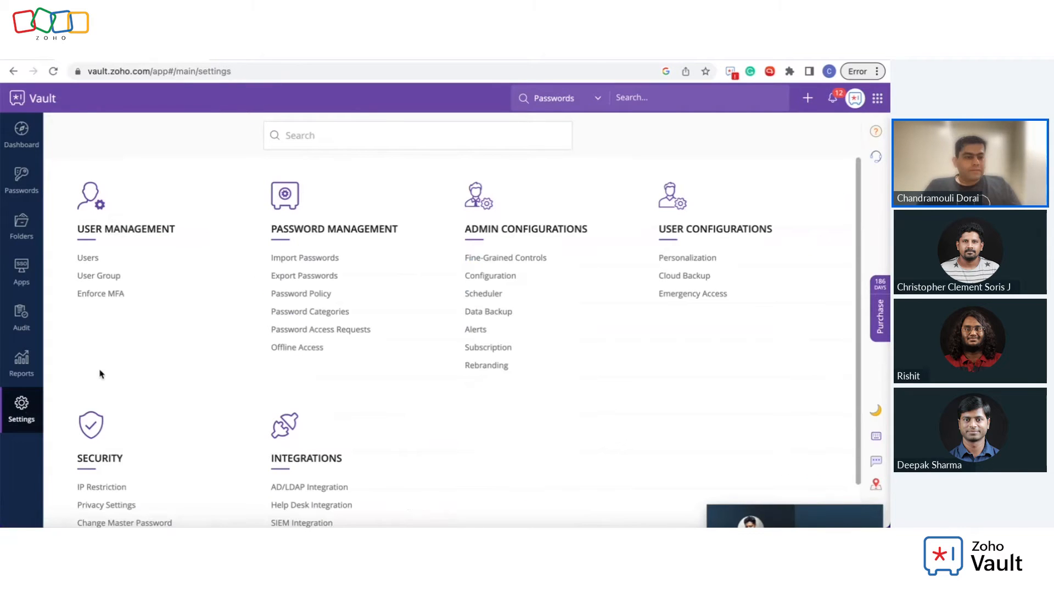
pyautogui.click(97, 299)
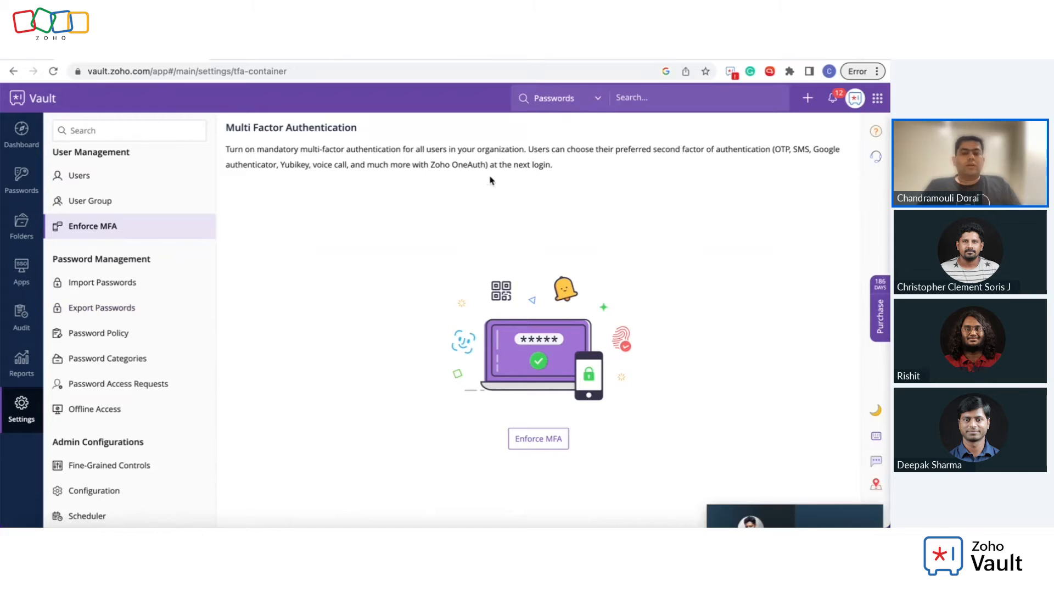
# Step: Highlight and clear the OneAuth mention on the MFA page, then head back to Settings
pyautogui.moveTo(459, 170); pyautogui.dragTo(477, 168)
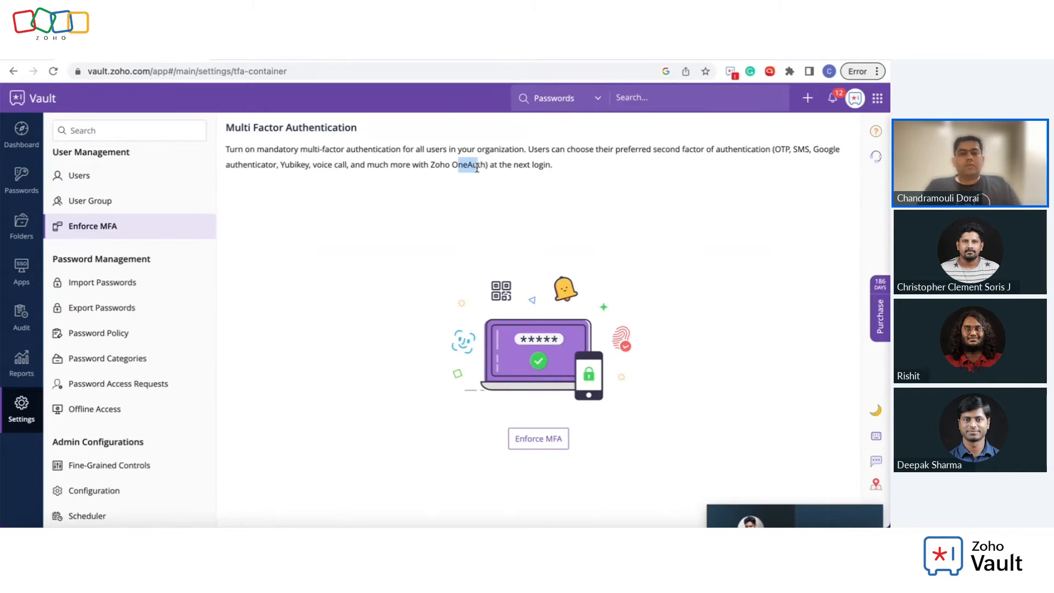
pyautogui.click(314, 166)
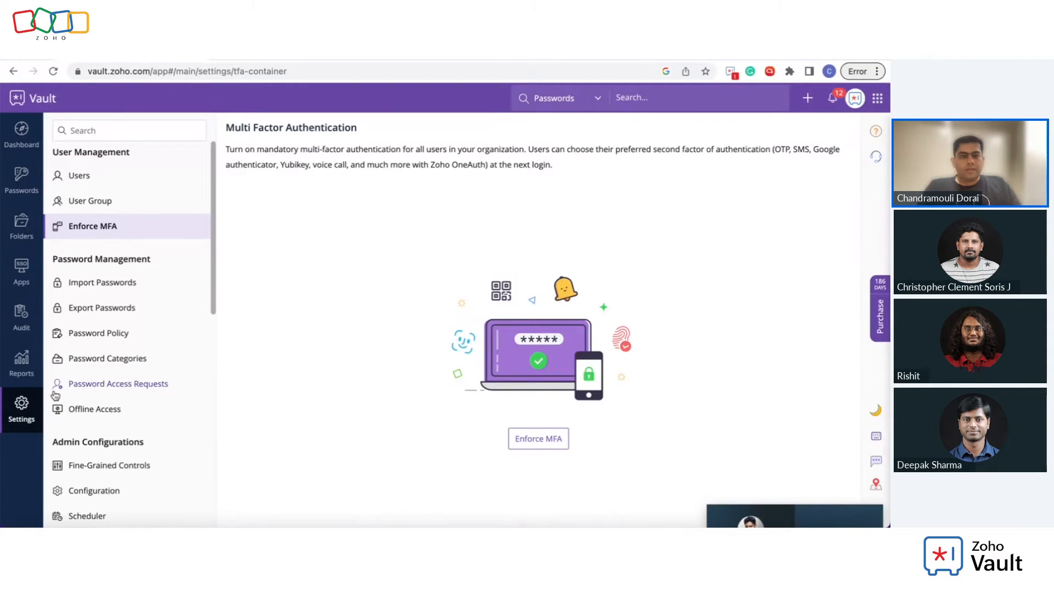
pyautogui.click(21, 418)
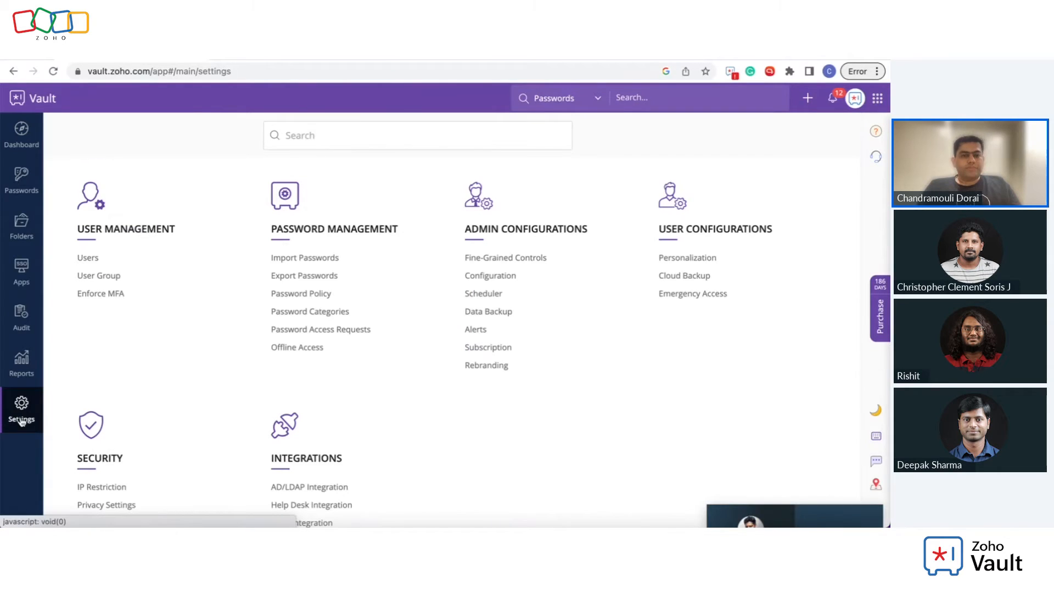
# Step: Browse the Import page's Other Vendors cards, then return to the 68-entry All Passwords list
pyautogui.click(20, 192)
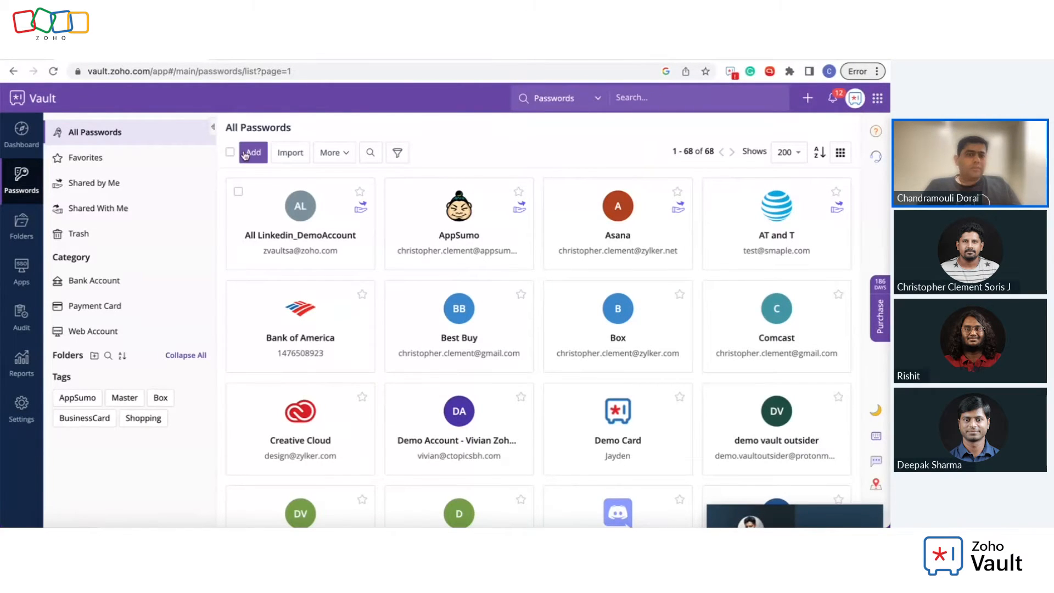
pyautogui.click(287, 154)
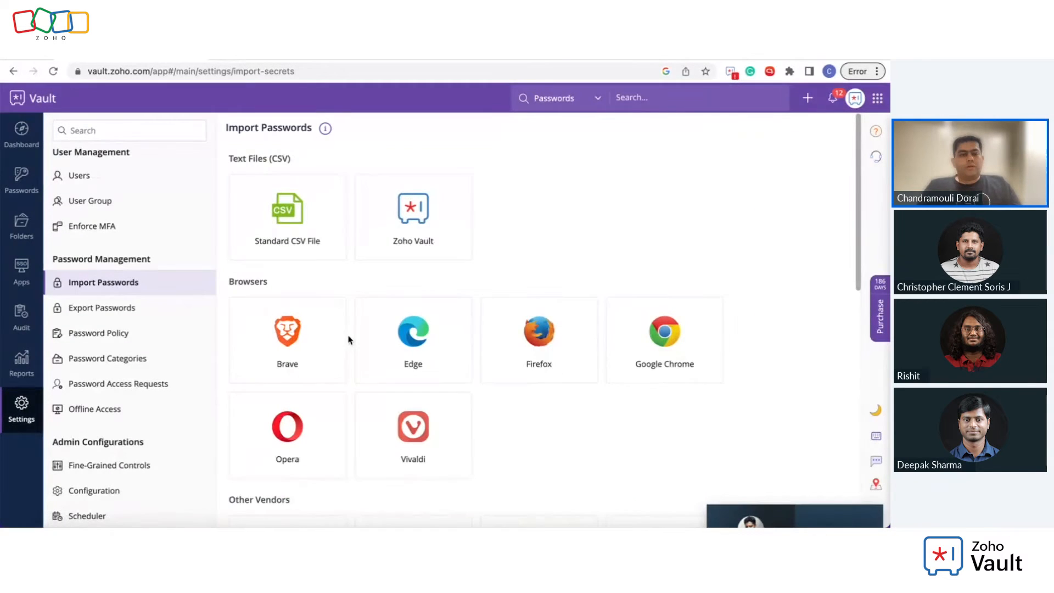
pyautogui.scroll(-4, 348, 340)
pyautogui.scroll(-1, 348, 340)
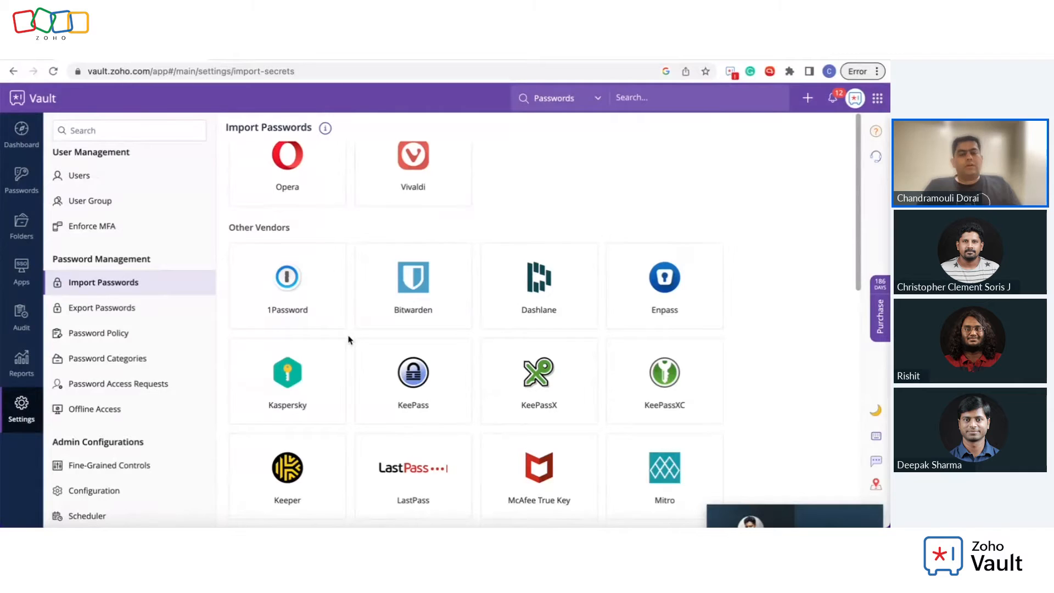
pyautogui.scroll(-2, 348, 339)
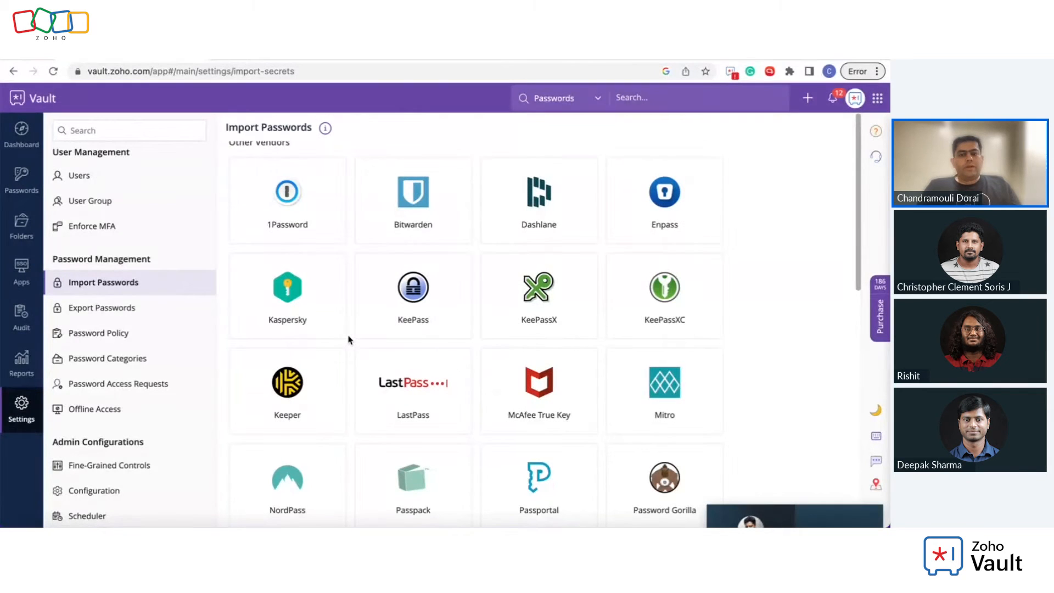
pyautogui.click(21, 180)
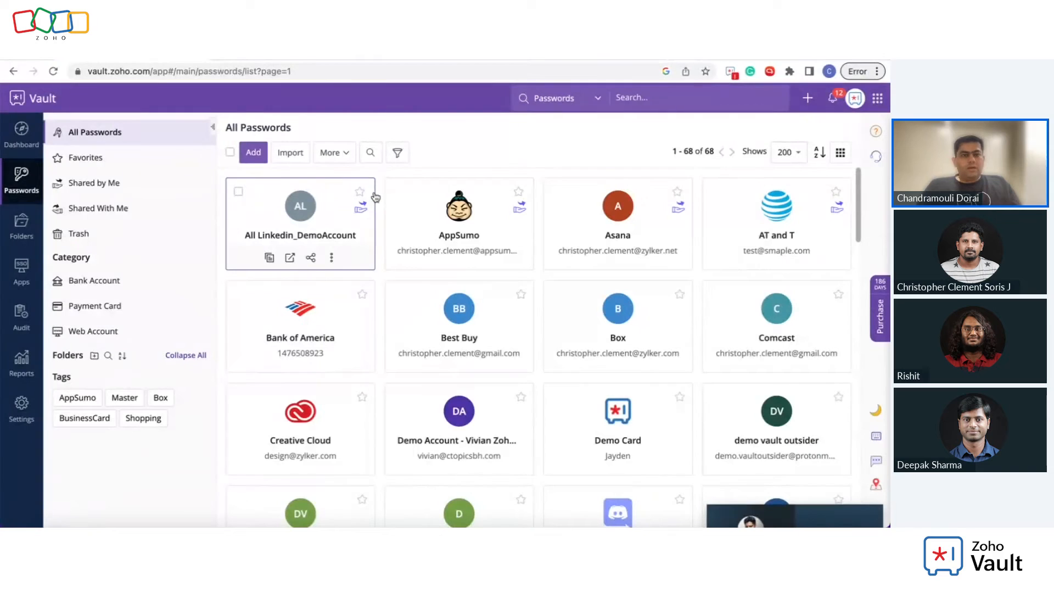
# Step: Add a new Adobe site entry and generate a 14-character password for it
pyautogui.click(263, 156)
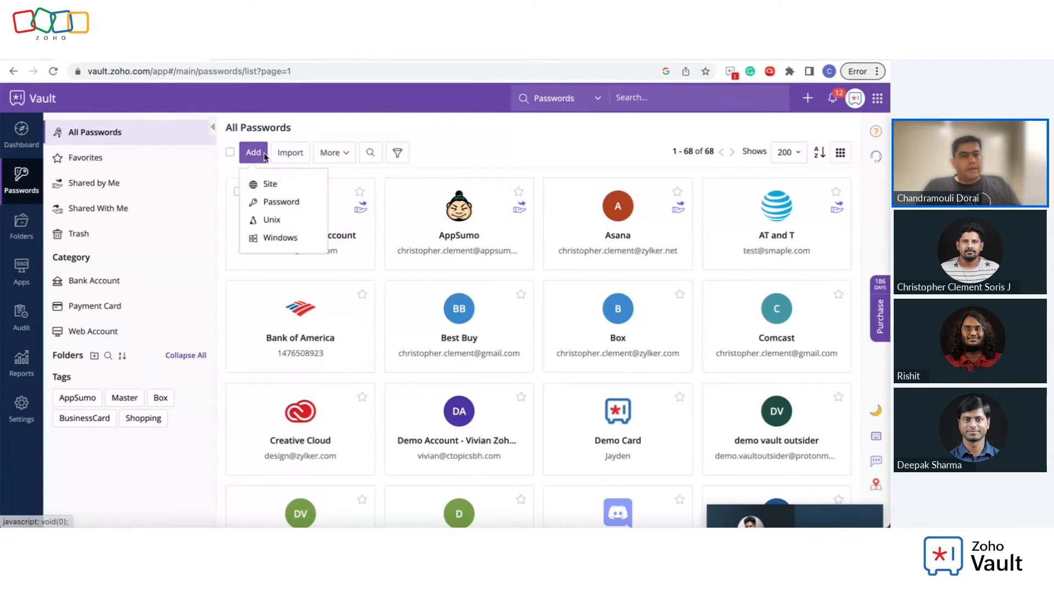
pyautogui.click(283, 192)
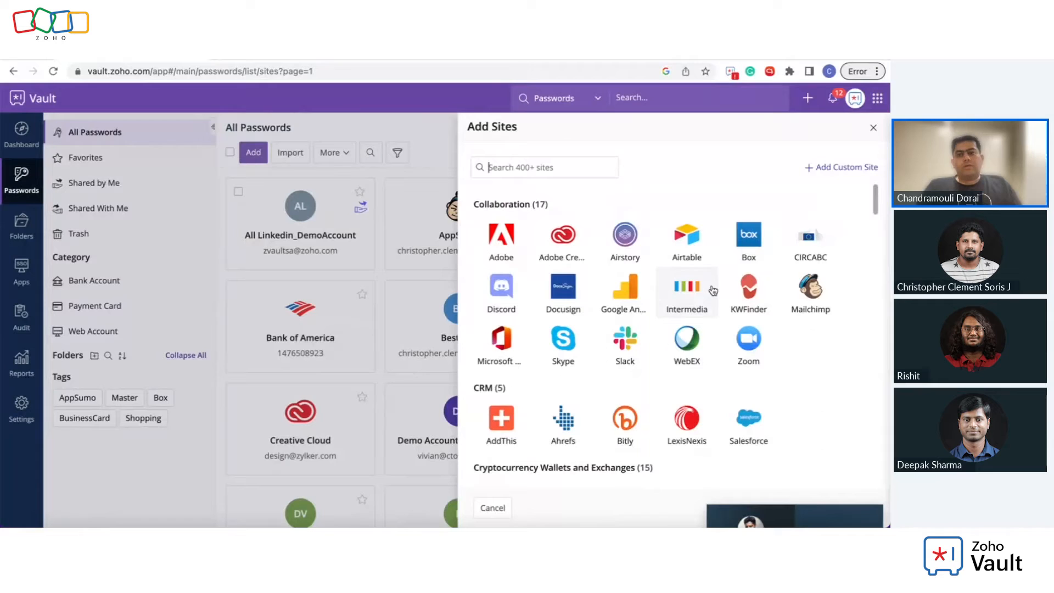
pyautogui.click(511, 250)
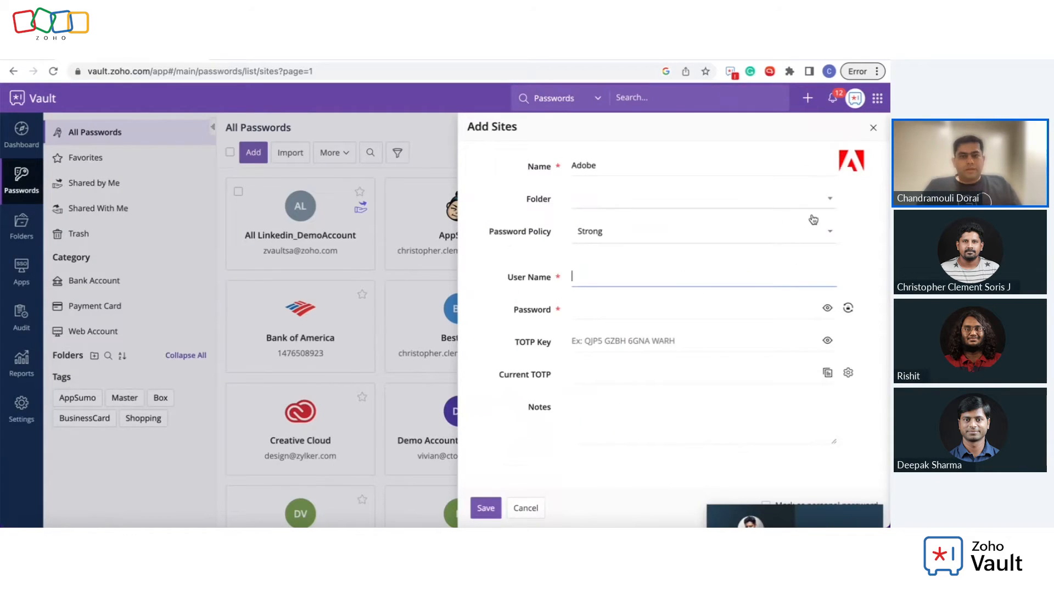
pyautogui.click(850, 309)
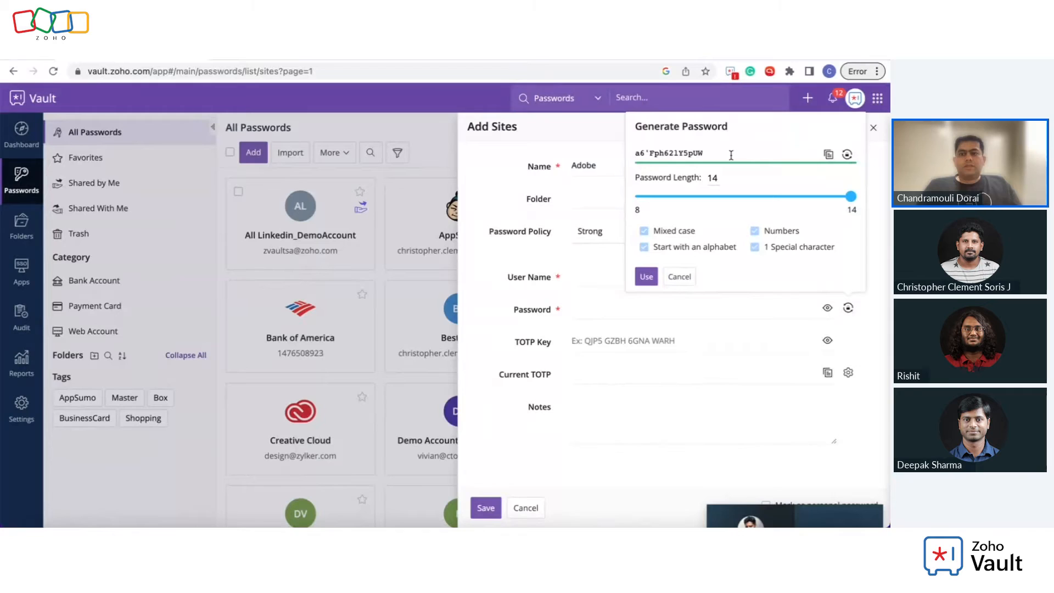
# Step: Dismiss the generated password, highlight the TOTP Key field, and cancel the Adobe entry
pyautogui.click(681, 277)
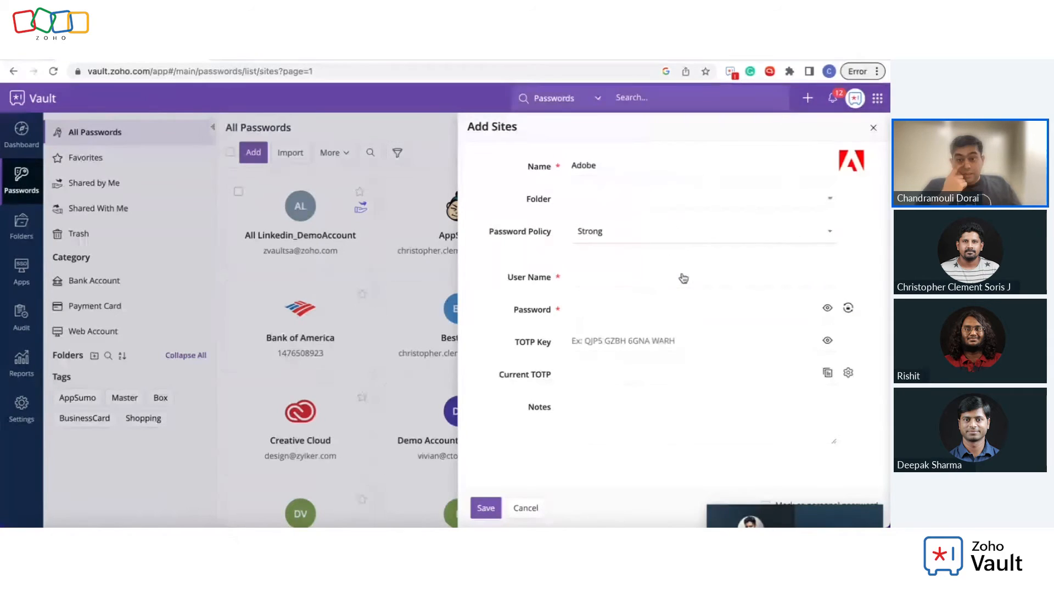
pyautogui.moveTo(518, 341); pyautogui.dragTo(547, 343)
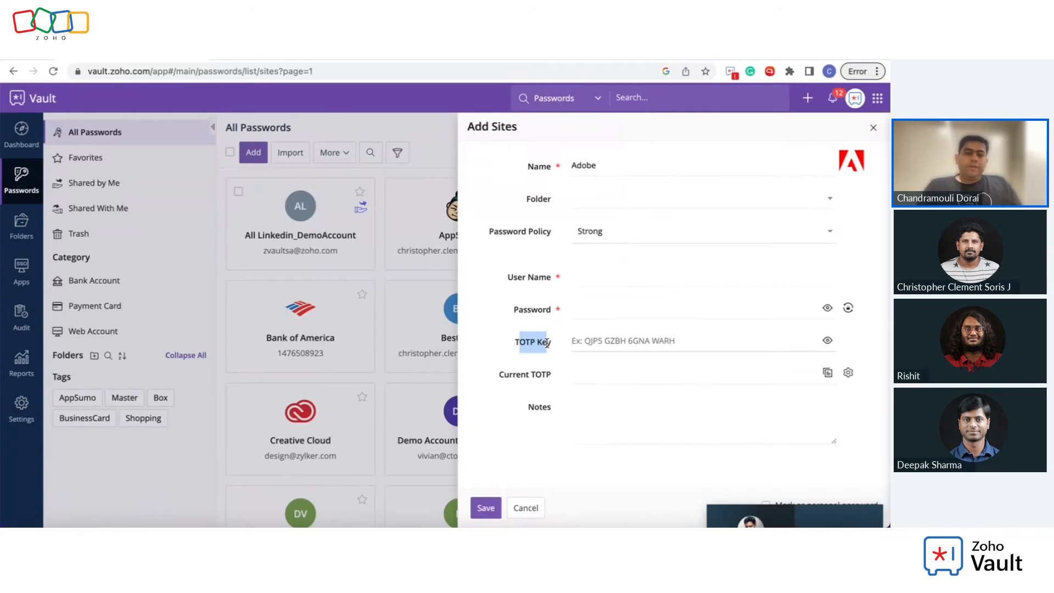
pyautogui.click(547, 343)
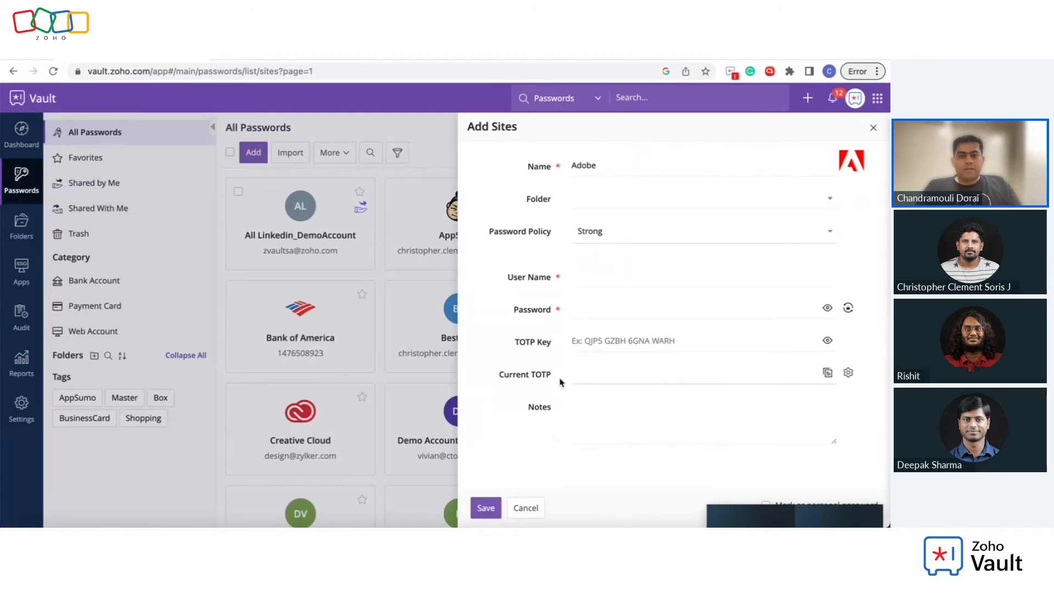
pyautogui.moveTo(526, 341); pyautogui.dragTo(553, 348)
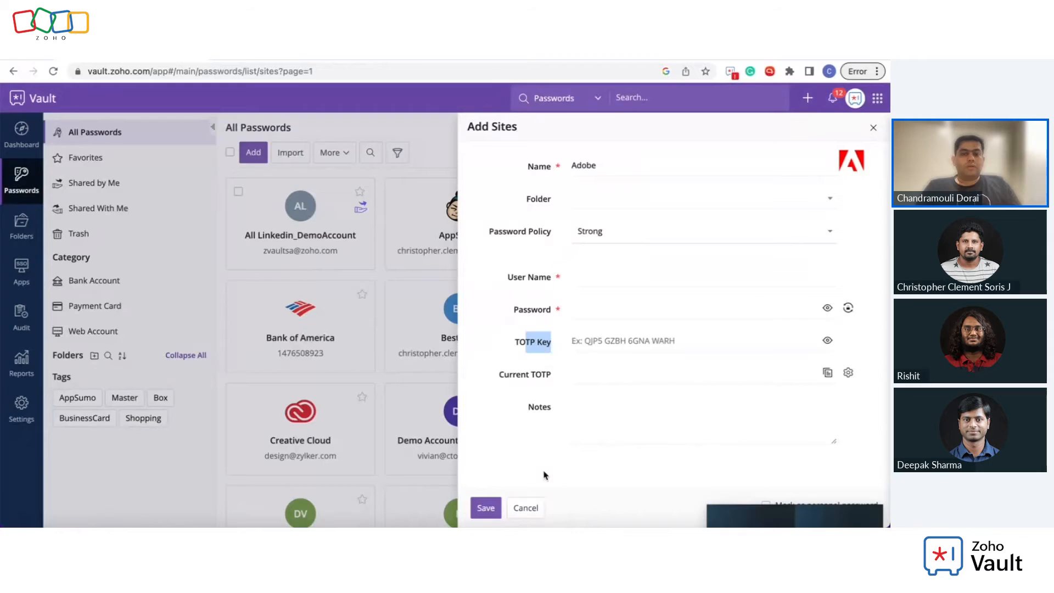
pyautogui.click(527, 508)
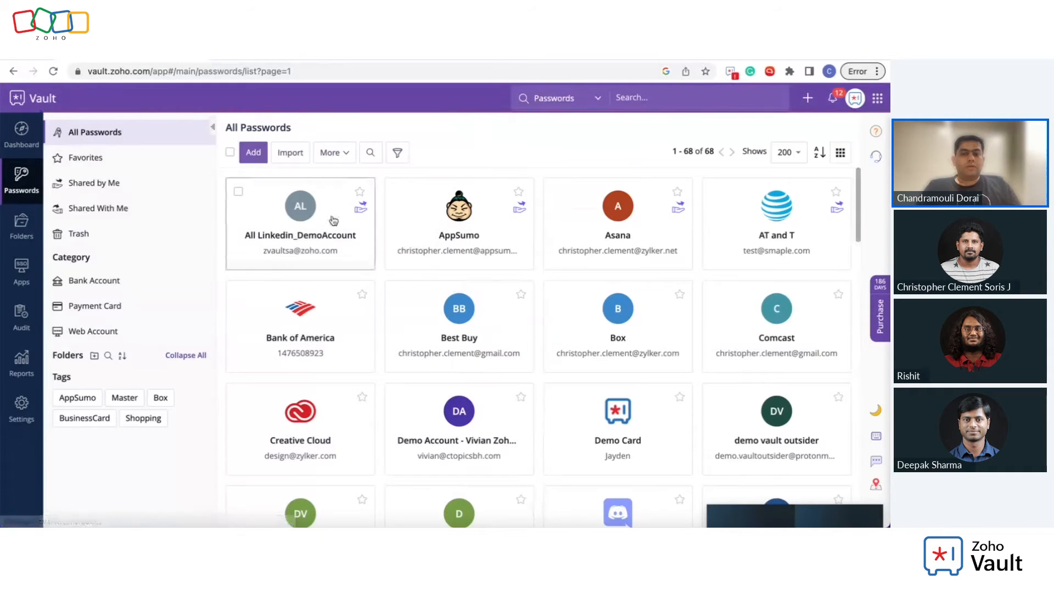
# Step: Start a new password and cycle its category through Payment Card, SSH Keys, and Web Account
pyautogui.click(254, 154)
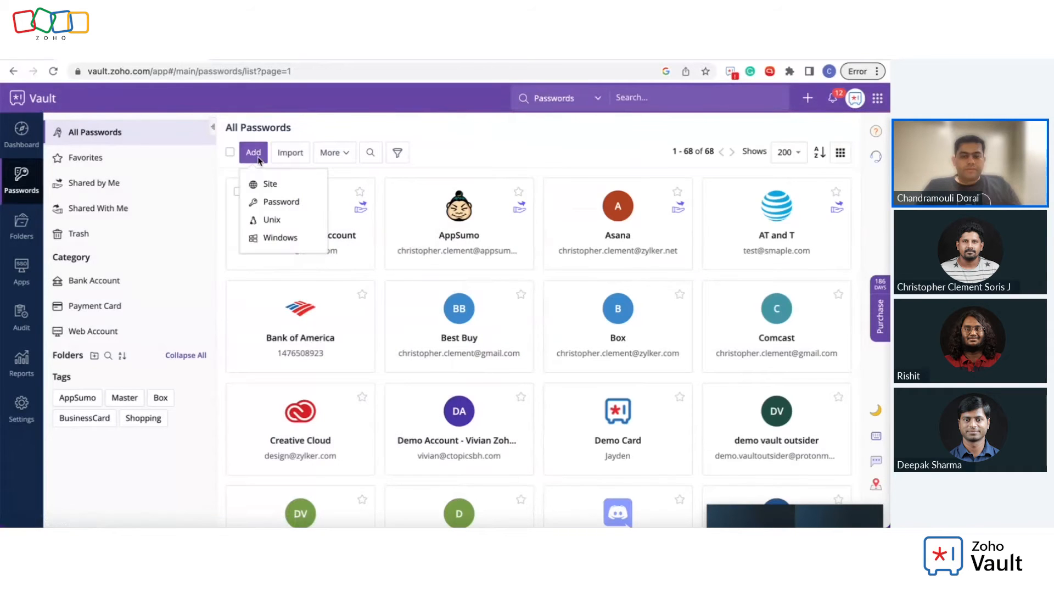
pyautogui.click(283, 201)
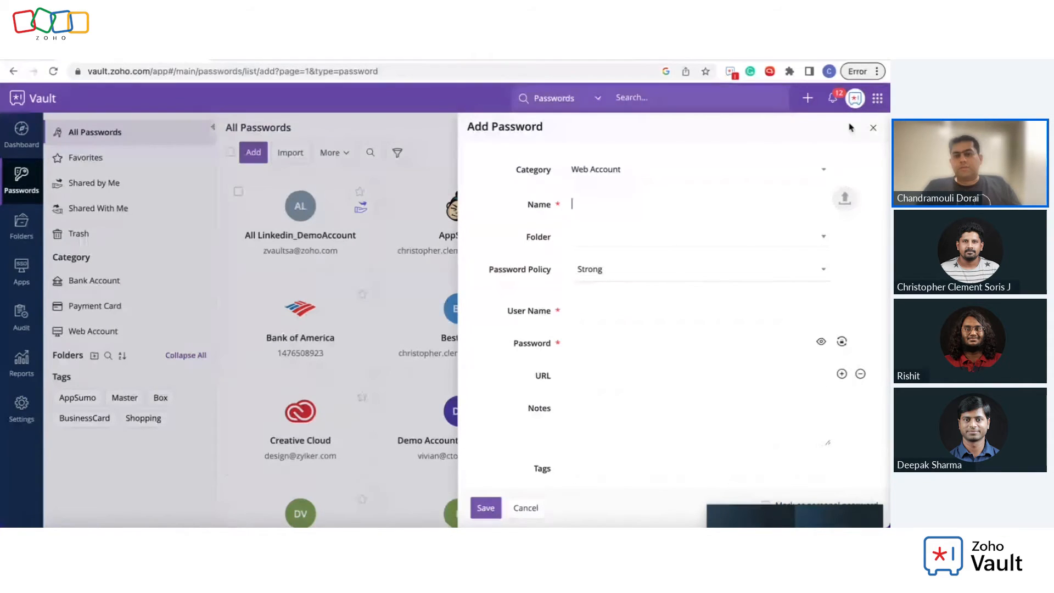
pyautogui.click(717, 175)
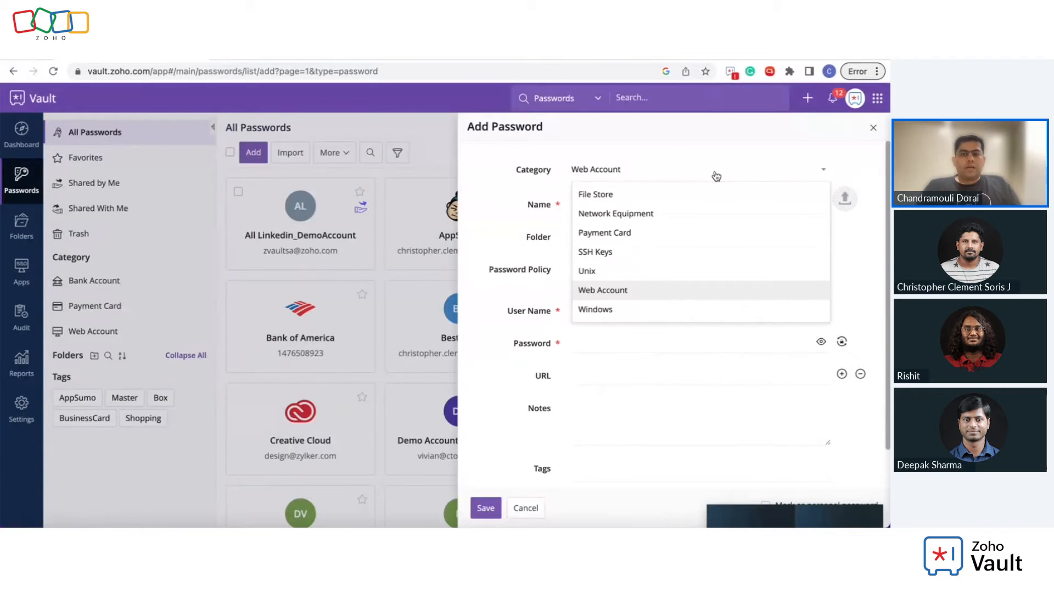
pyautogui.click(662, 234)
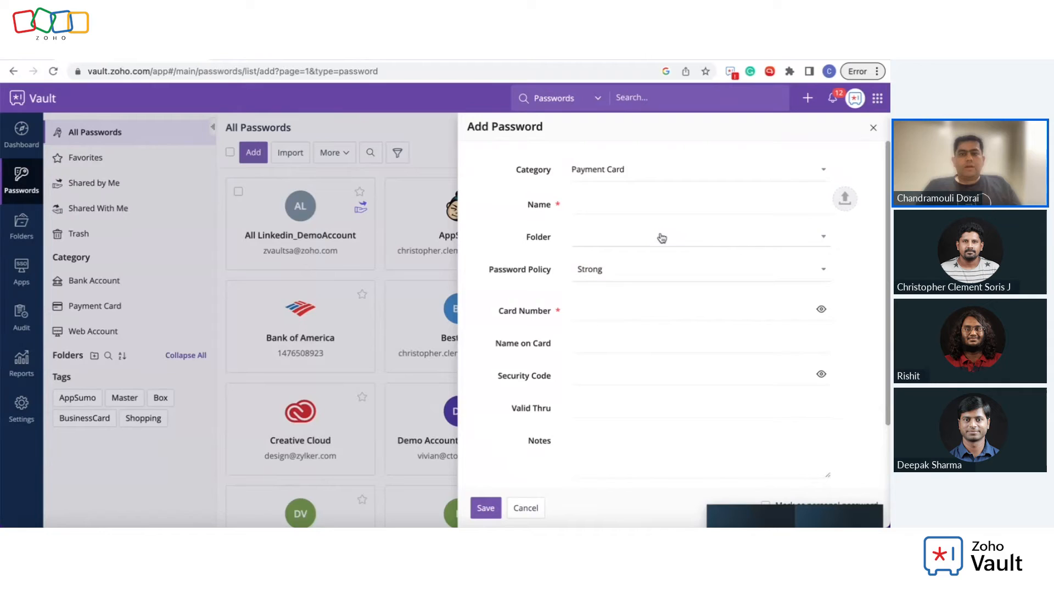
pyautogui.click(654, 172)
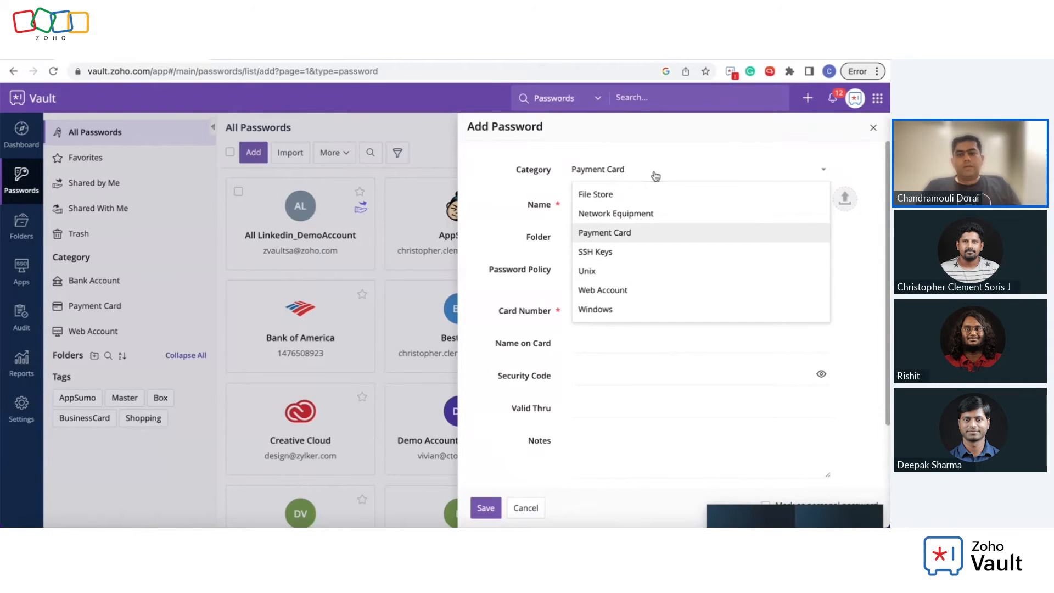
pyautogui.click(650, 259)
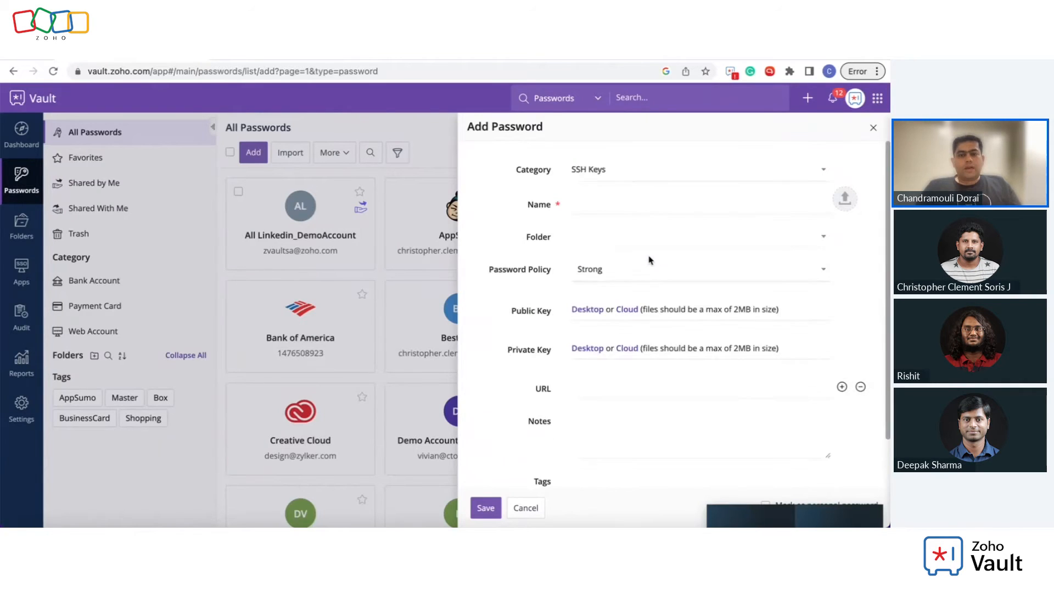
pyautogui.click(740, 177)
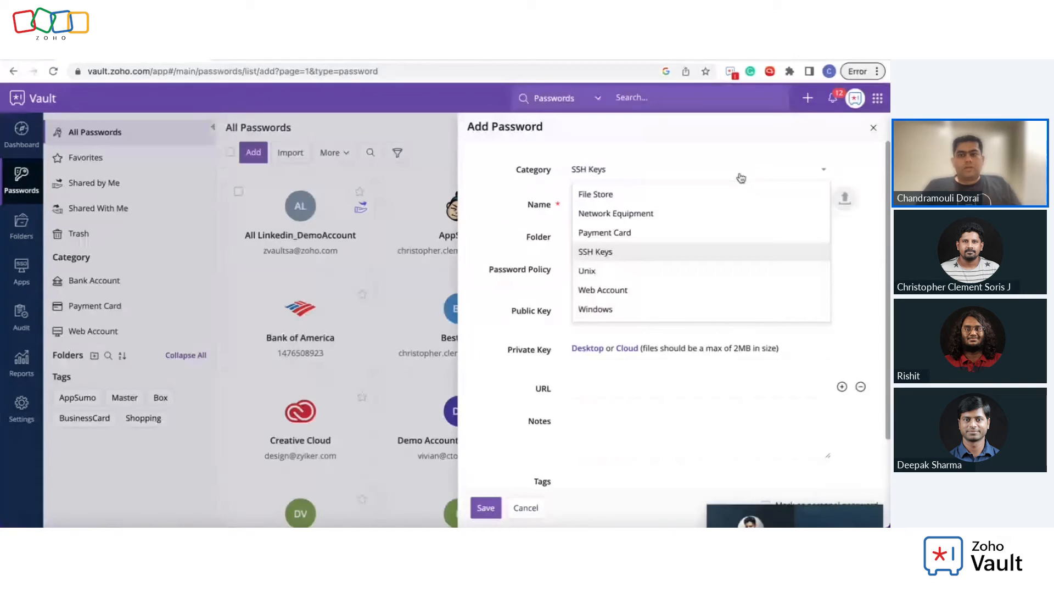
pyautogui.click(663, 297)
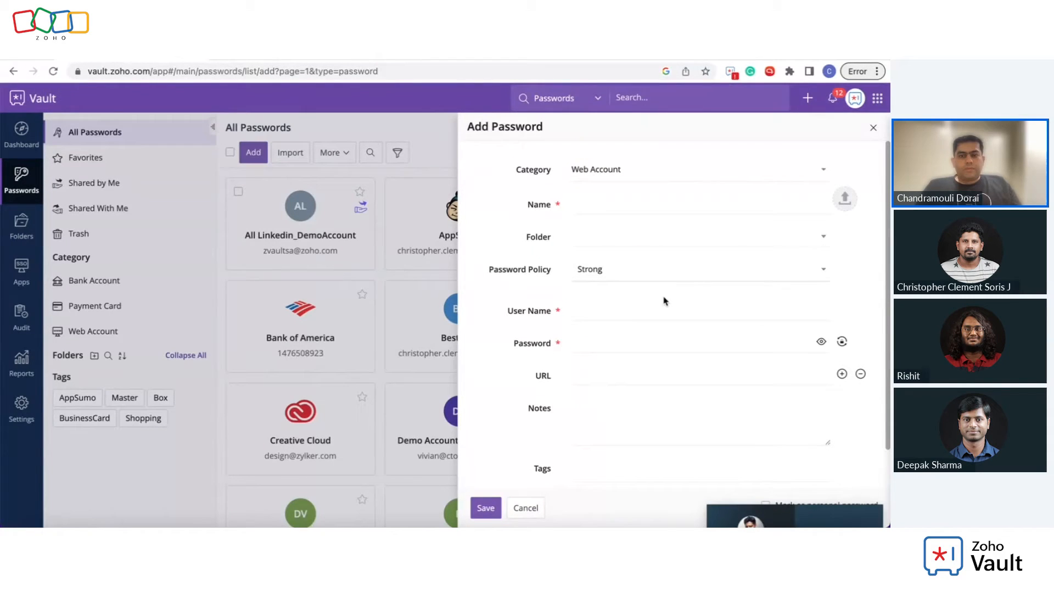
# Step: Add an Attachment field to the Web Account entry, then cancel the unsaved password
pyautogui.scroll(-1, 663, 300)
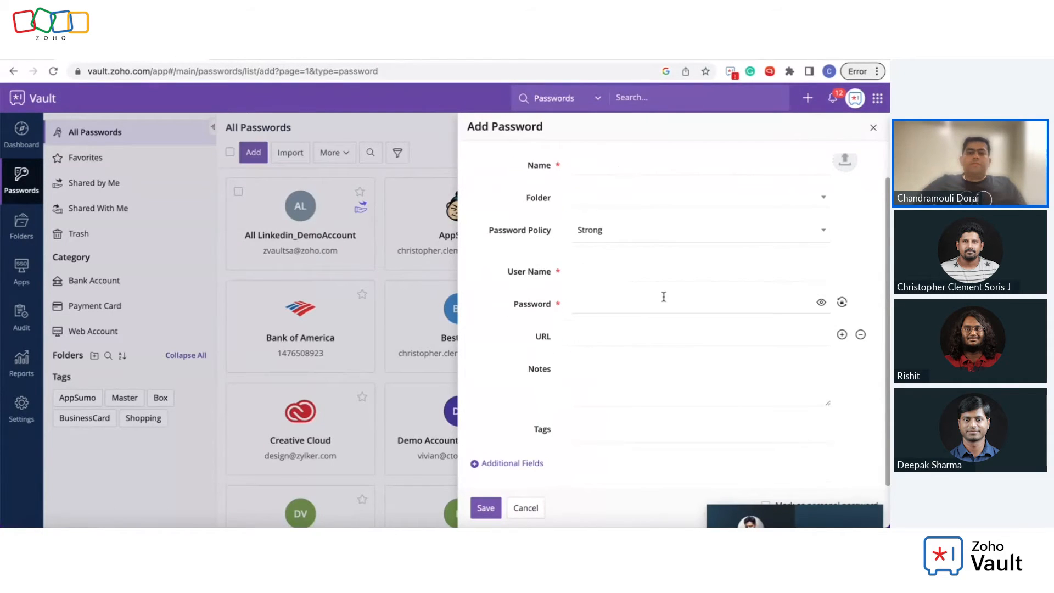
pyautogui.click(527, 464)
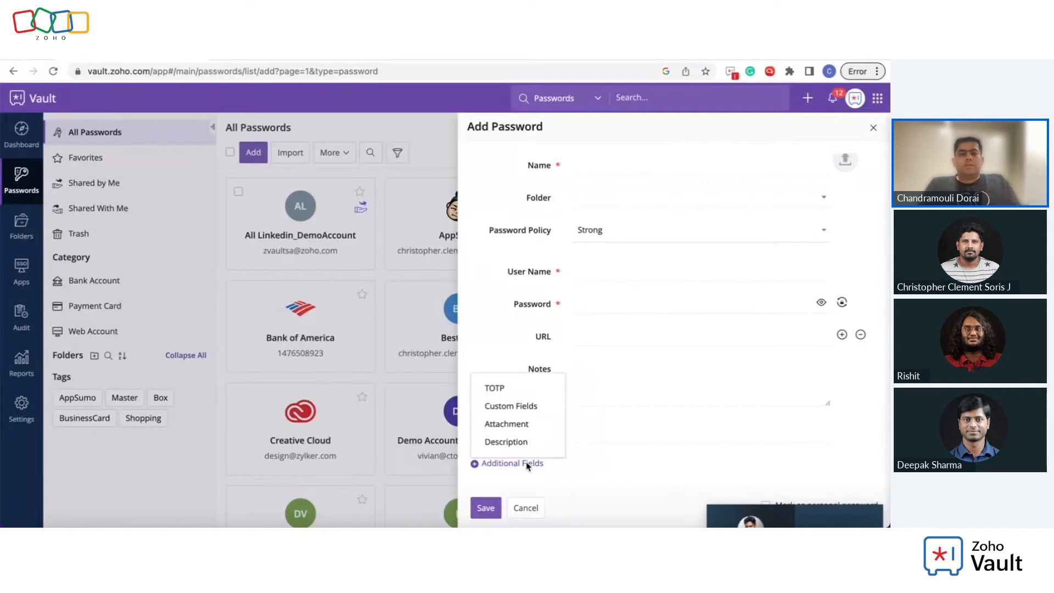
pyautogui.click(520, 424)
pyautogui.scroll(-1, 550, 418)
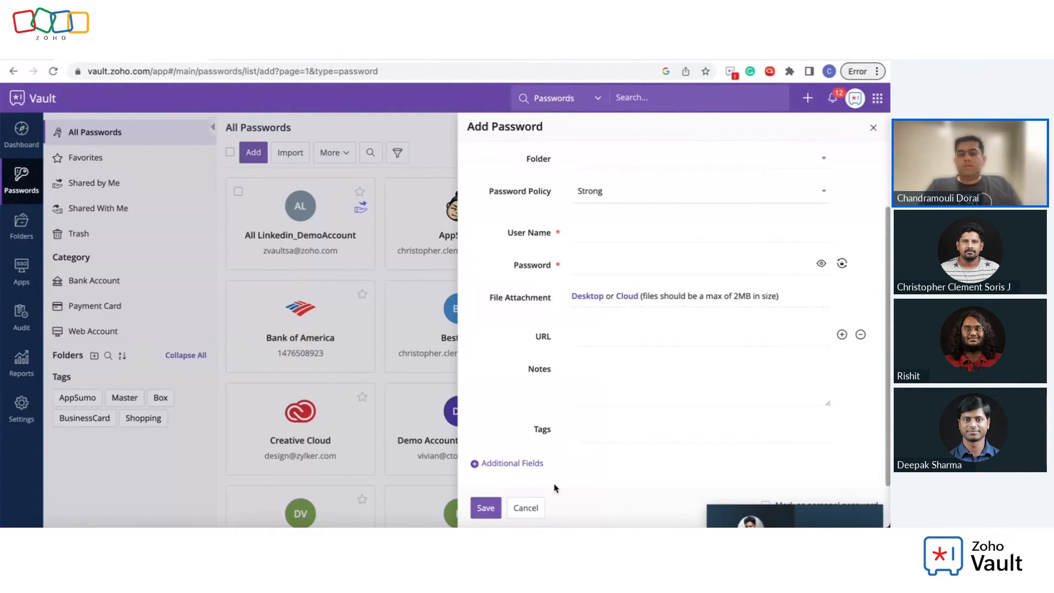
pyautogui.click(527, 510)
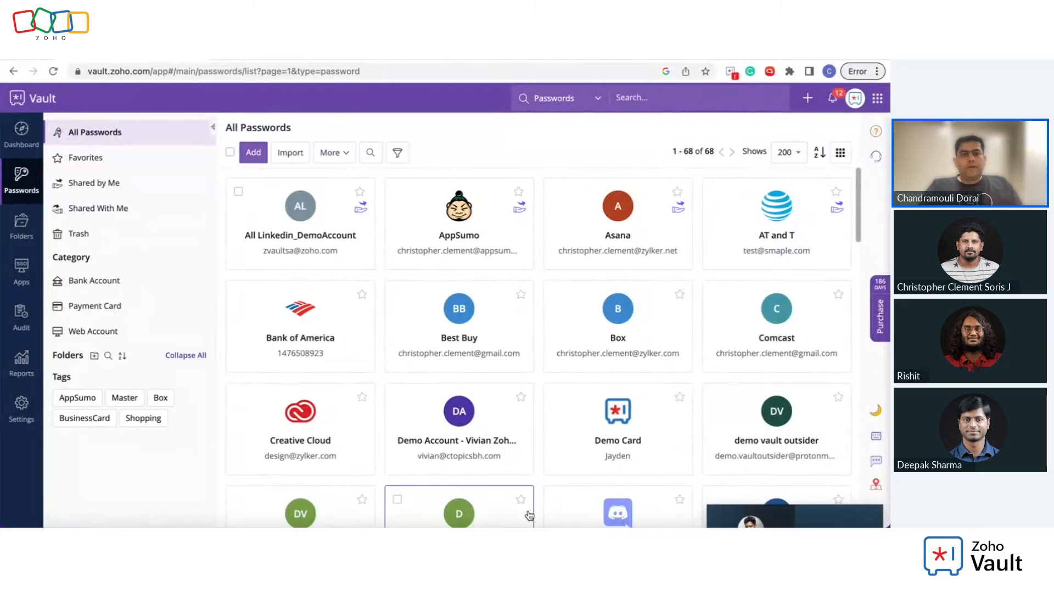
# Step: Share All Linkedin_DemoAccount, view a user's grantable access levels, then launch the Zoho Vault extension
pyautogui.moveTo(336, 258)
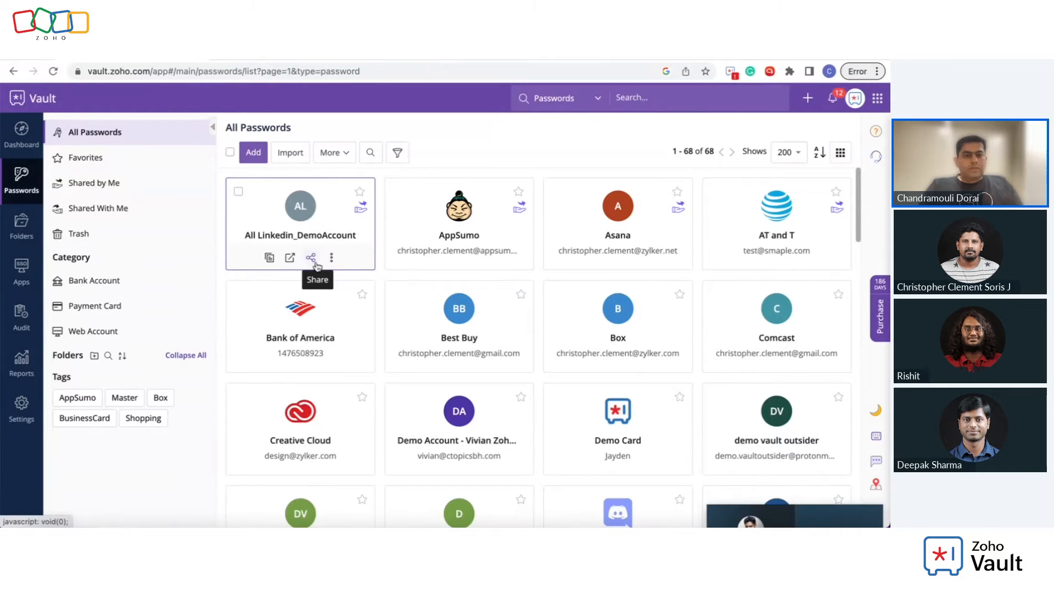
pyautogui.click(311, 258)
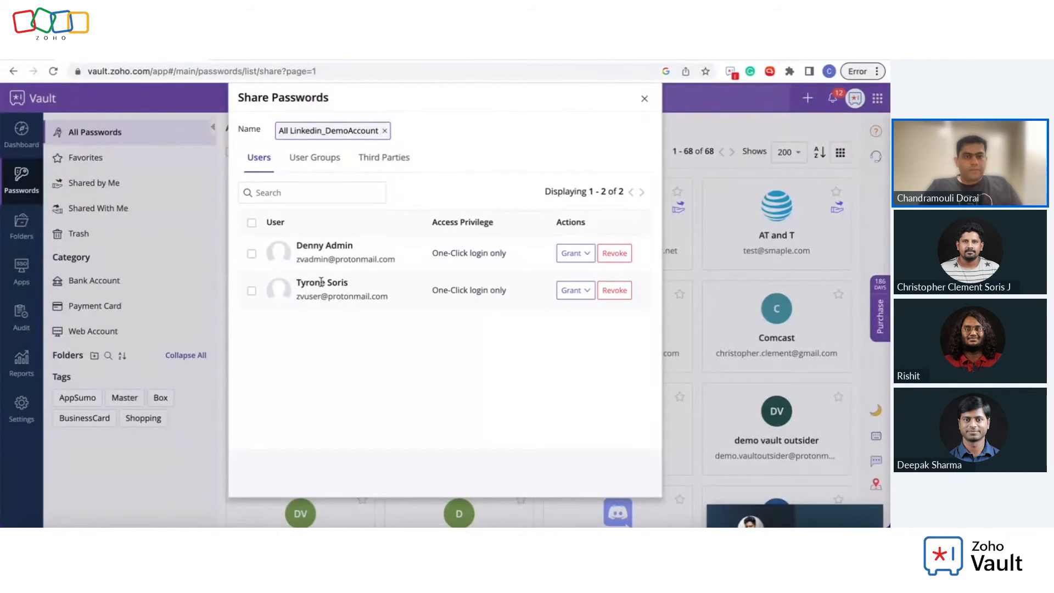
pyautogui.click(587, 254)
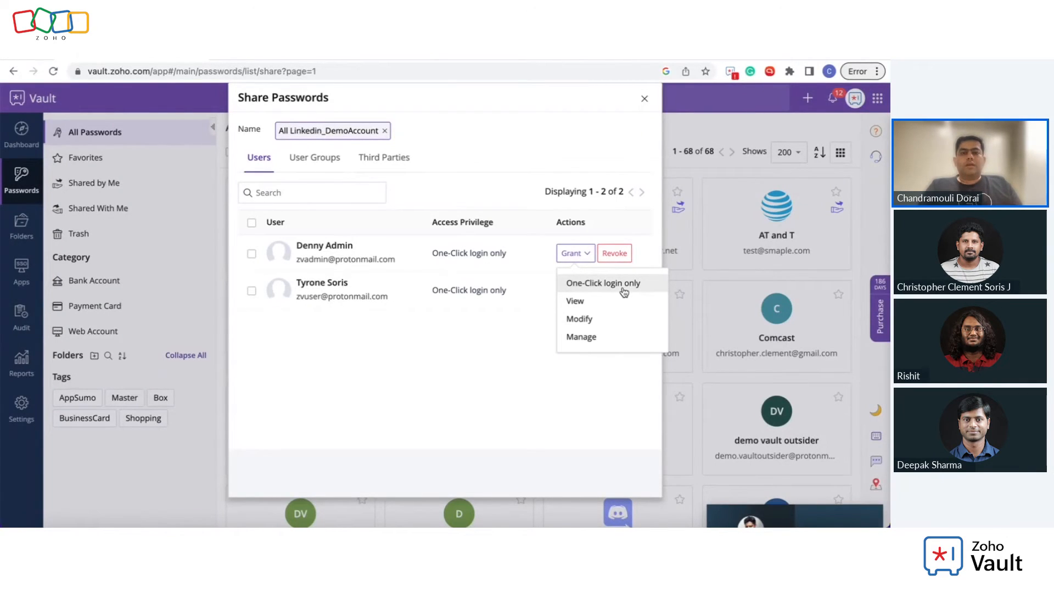
pyautogui.click(731, 72)
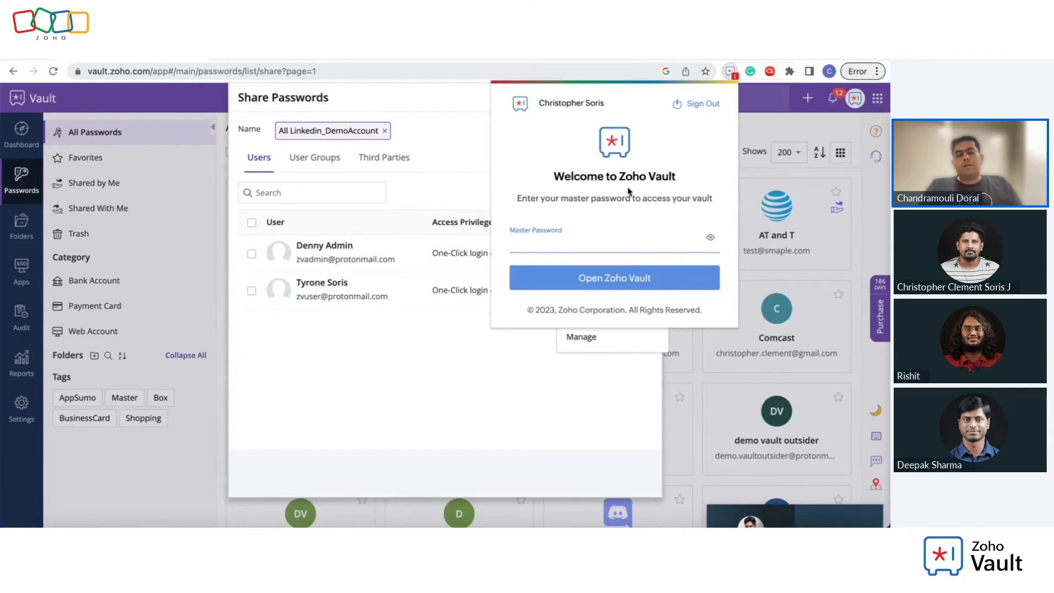
# Step: Unlock the extension with the master password, search 'linkedin', and log in with All Linkedin_DemoAccount
pyautogui.write('********')
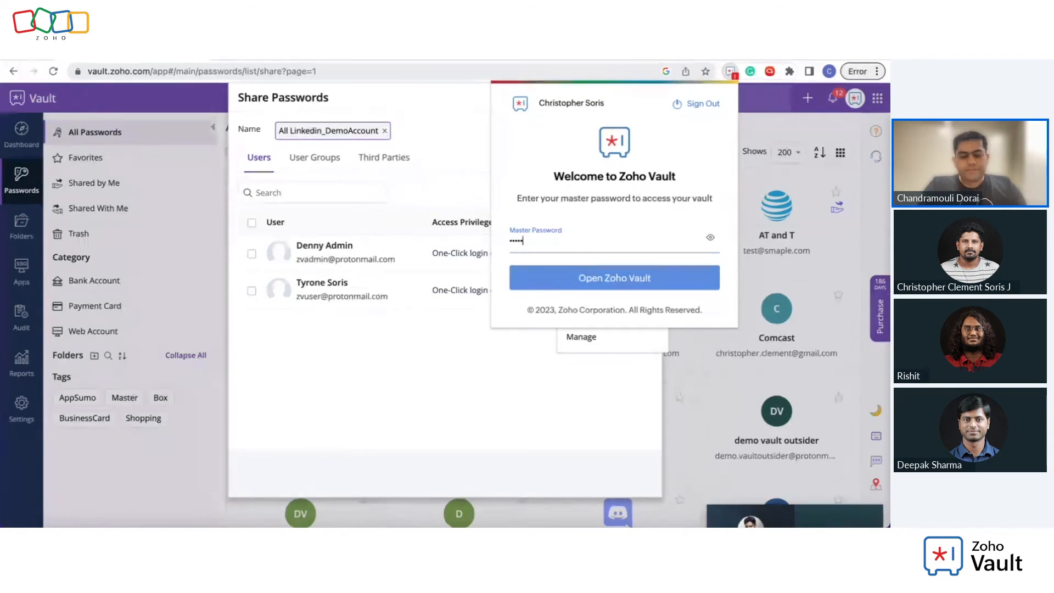
pyautogui.press('Return')
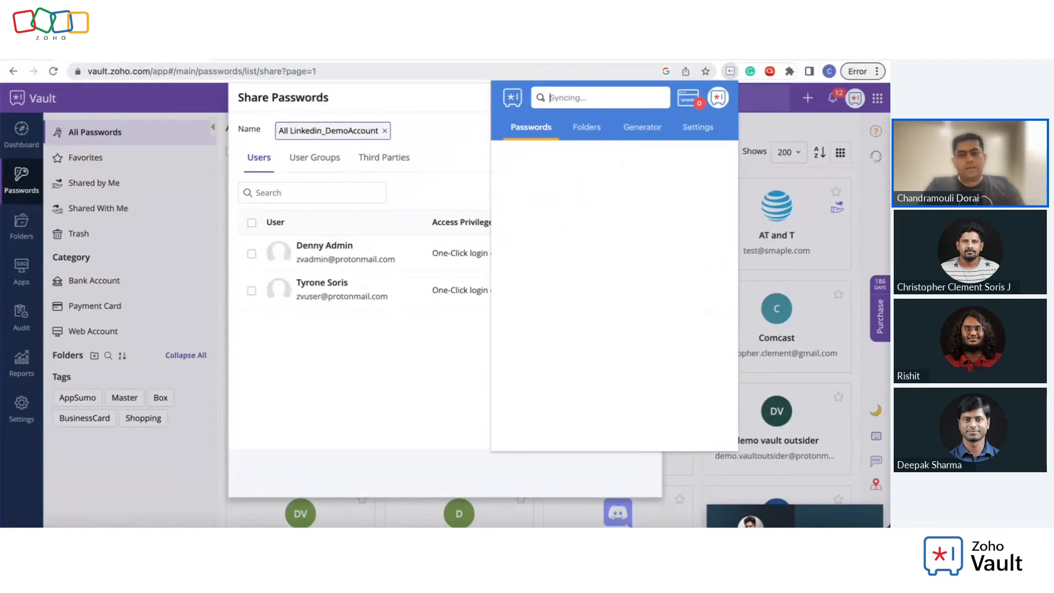
pyautogui.click(576, 98)
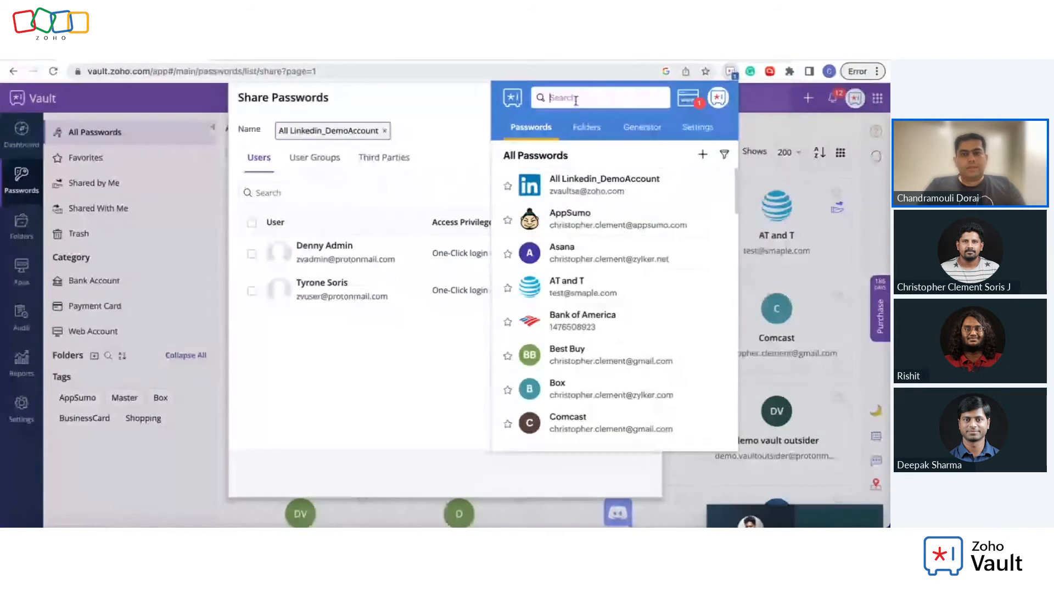
pyautogui.write('linkedin')
pyautogui.moveTo(671, 255)
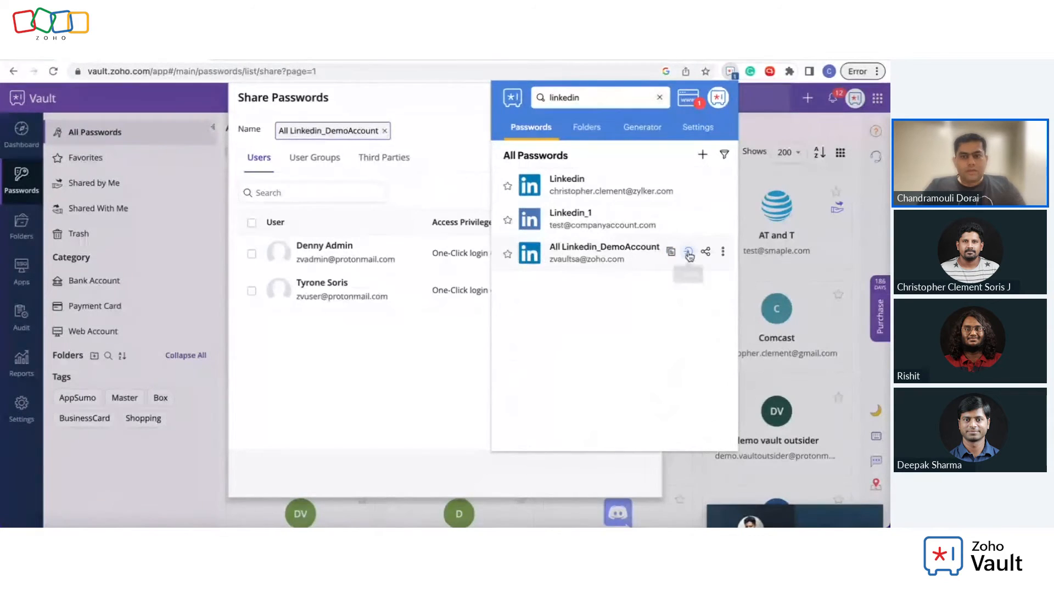
pyautogui.click(689, 253)
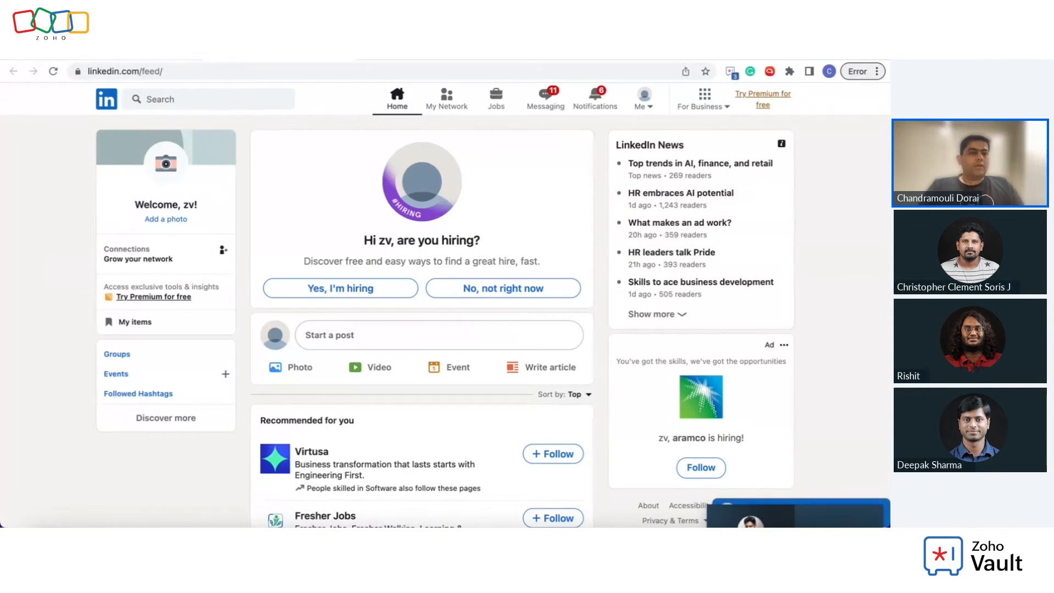
# Step: Switch from LinkedIn back to the Zoho Vault sharing tab
pyautogui.click(160, 53)
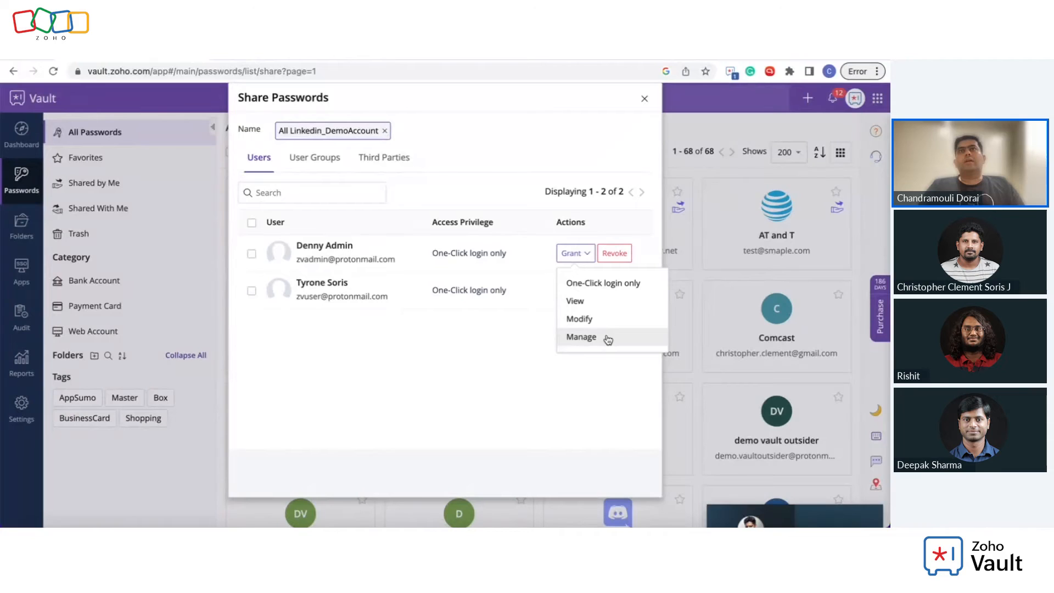
# Step: Check the Marketing Team group's grantable access levels, then show the Third Parties sharing form
pyautogui.click(457, 399)
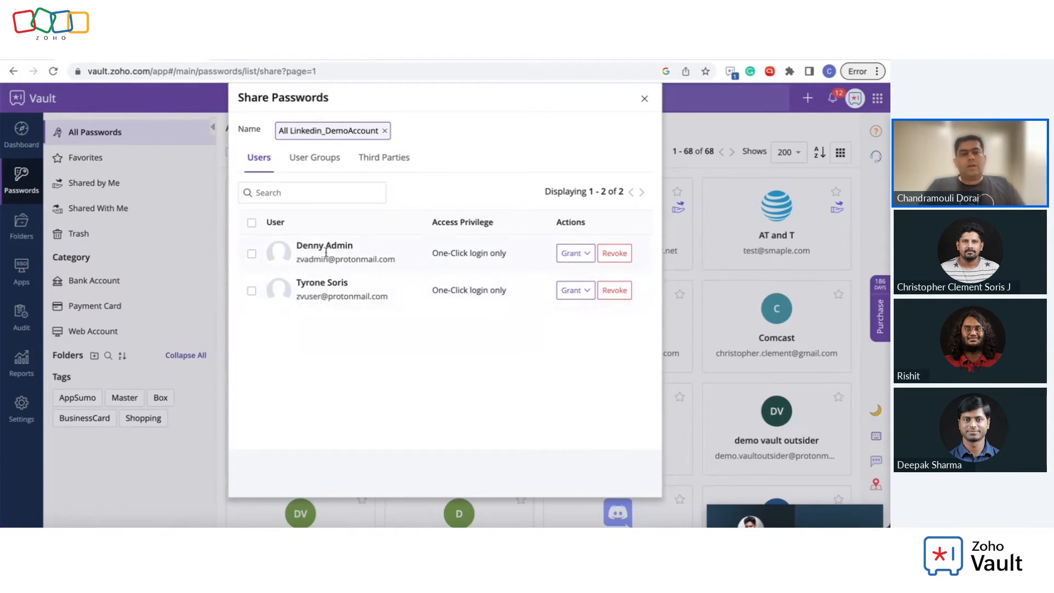
pyautogui.click(314, 161)
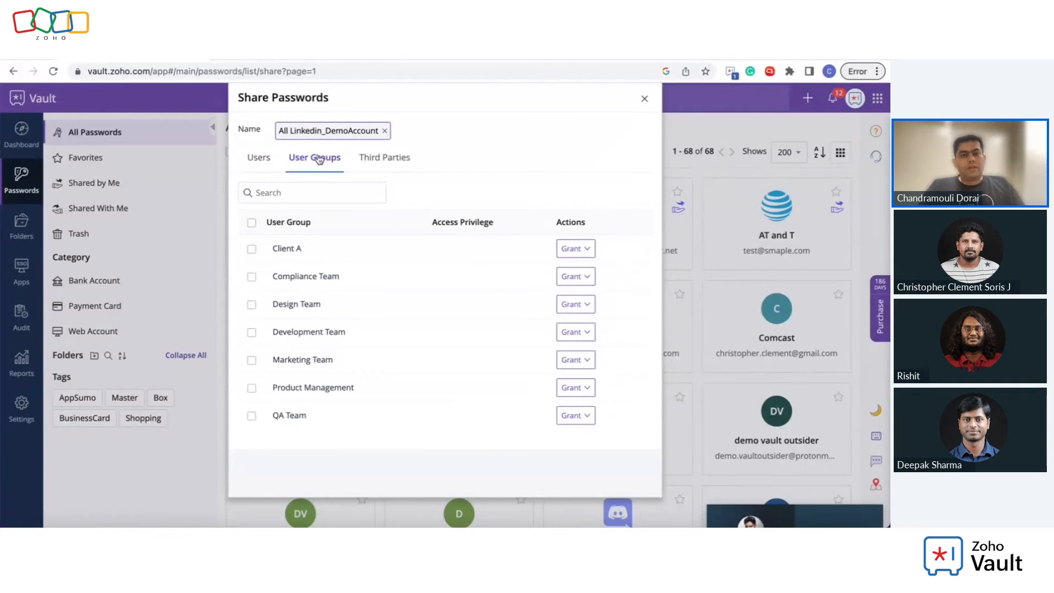
pyautogui.click(576, 360)
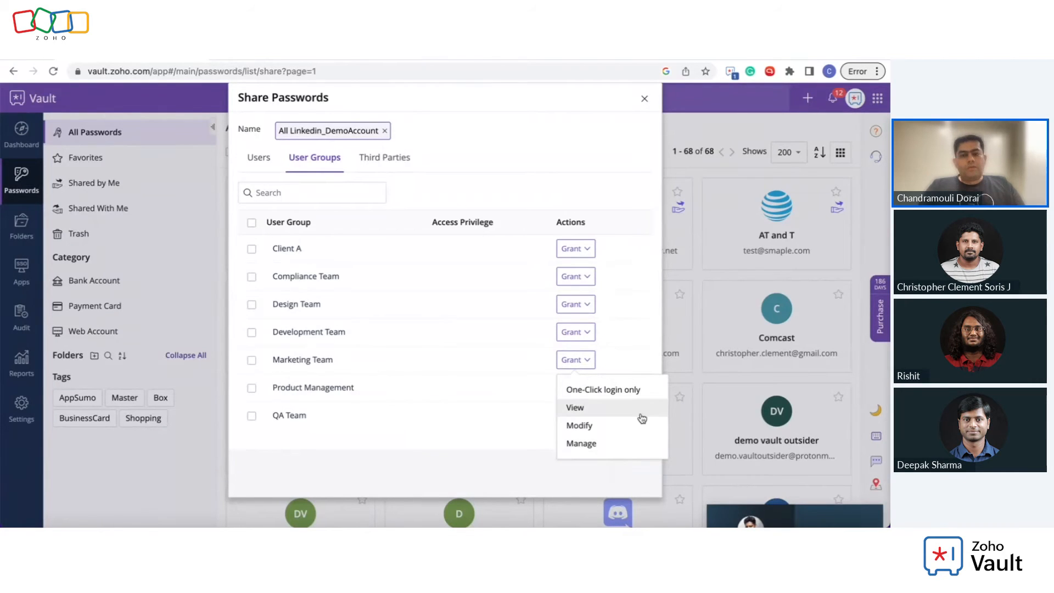
pyautogui.click(470, 161)
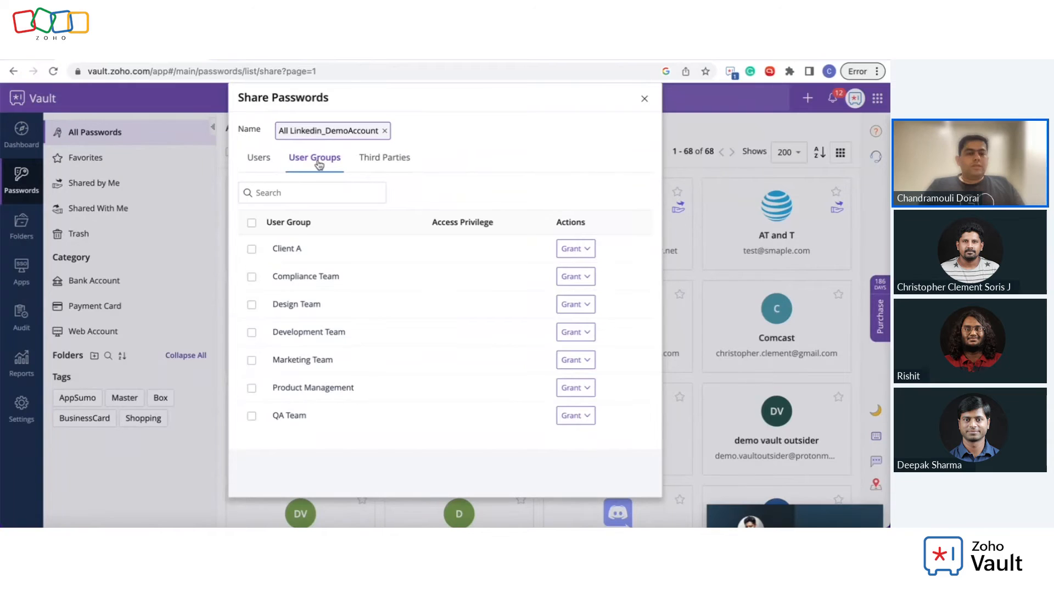
pyautogui.click(386, 159)
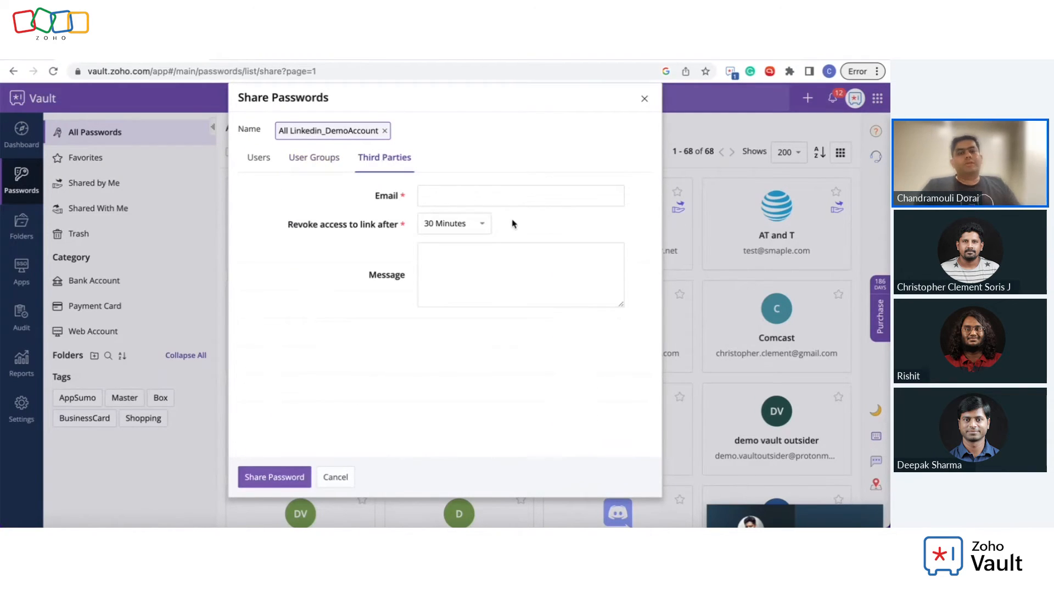
# Step: Browse the third-party link expiry durations, keep 30 Minutes, and cancel sharing
pyautogui.click(507, 189)
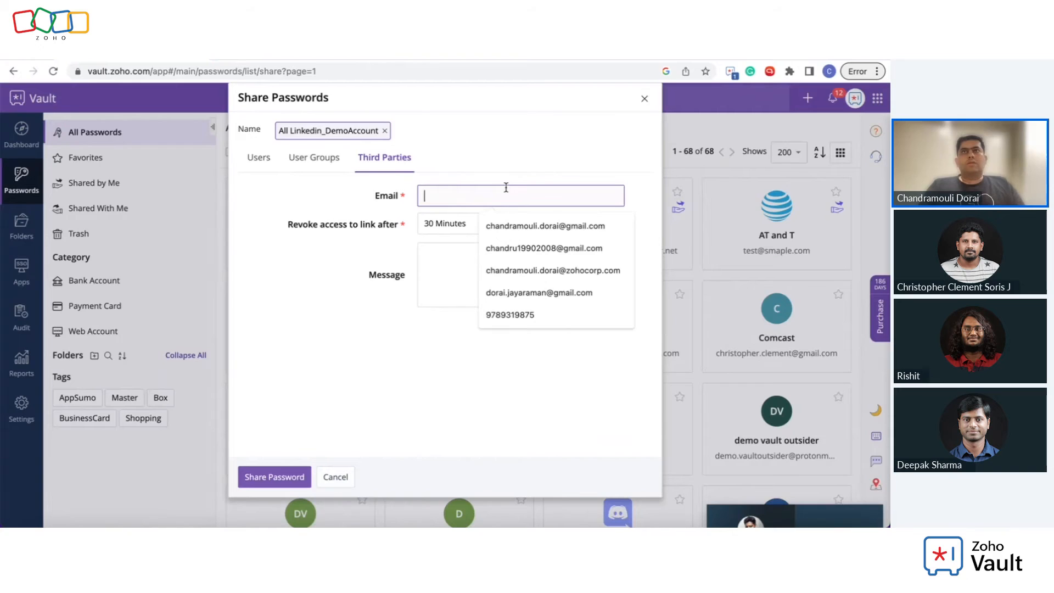
pyautogui.click(355, 328)
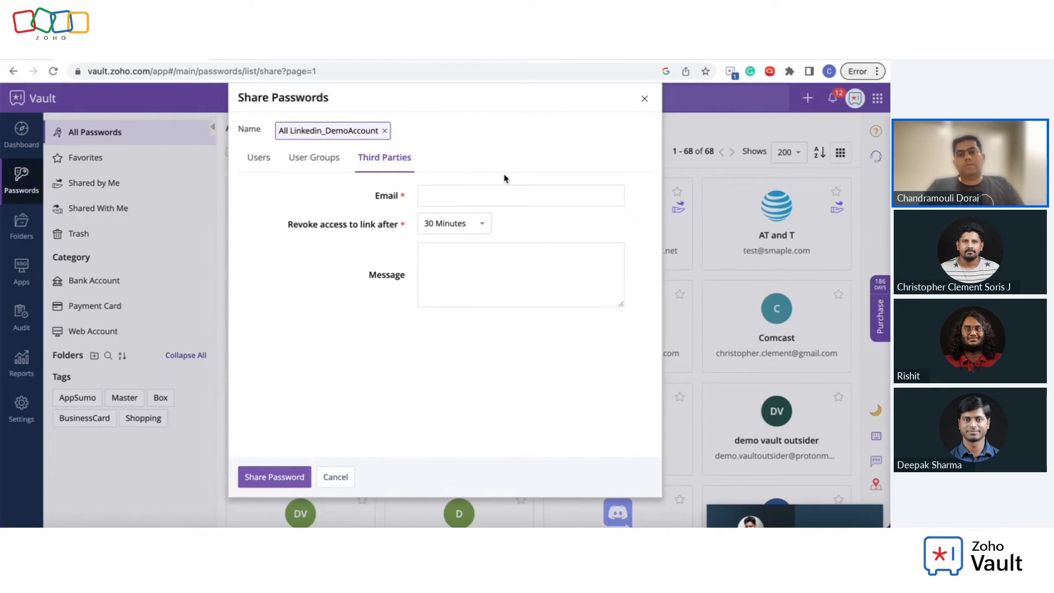
pyautogui.click(473, 224)
pyautogui.scroll(-5, 454, 316)
pyautogui.scroll(-2, 454, 316)
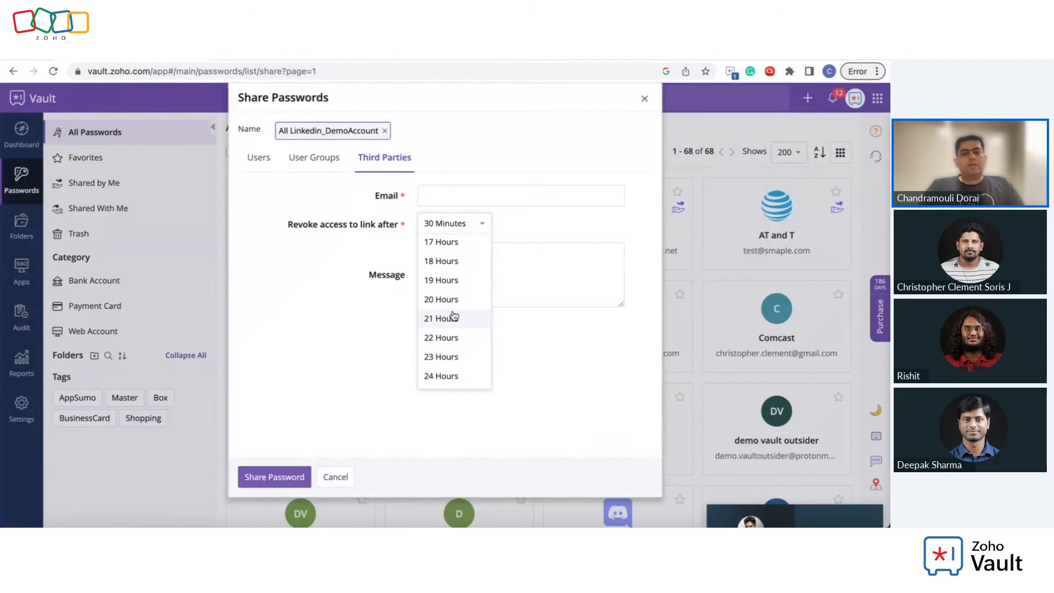
pyautogui.click(539, 288)
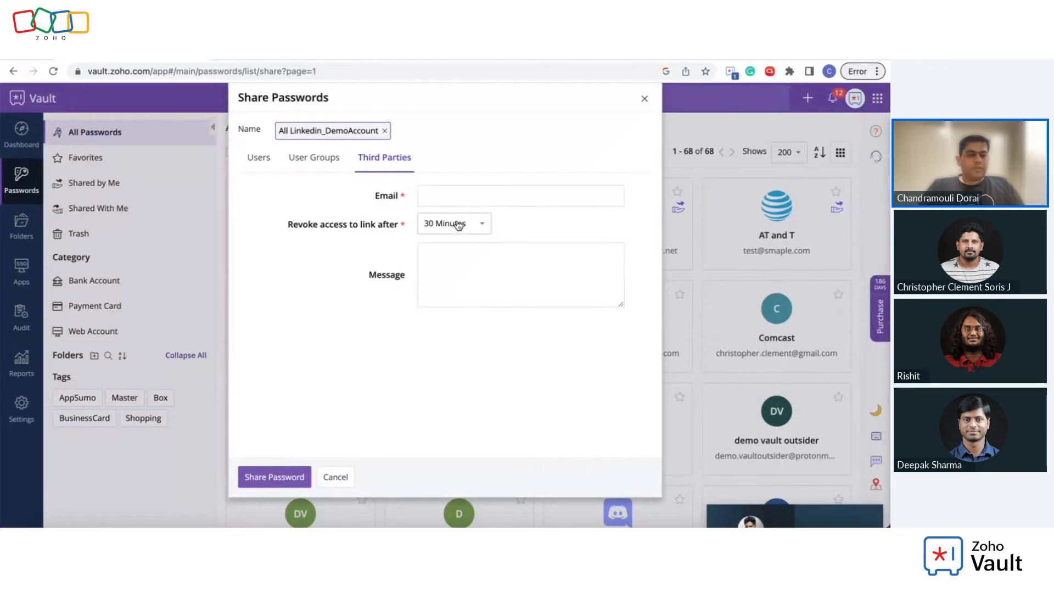
pyautogui.click(336, 478)
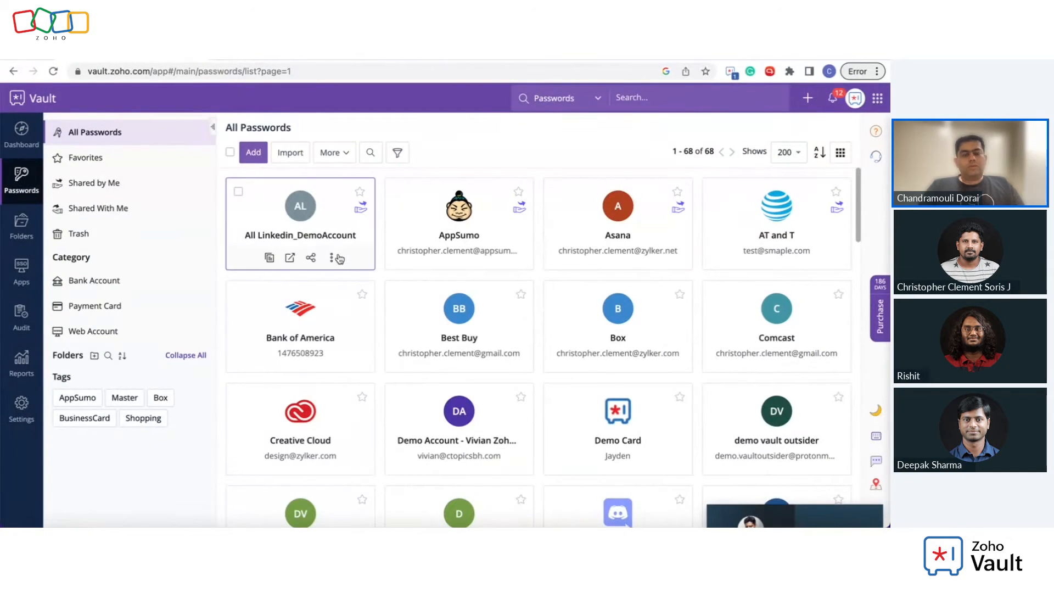
# Step: Open Enable Access Control for All Linkedin_DemoAccount, close it, then reopen it
pyautogui.click(331, 258)
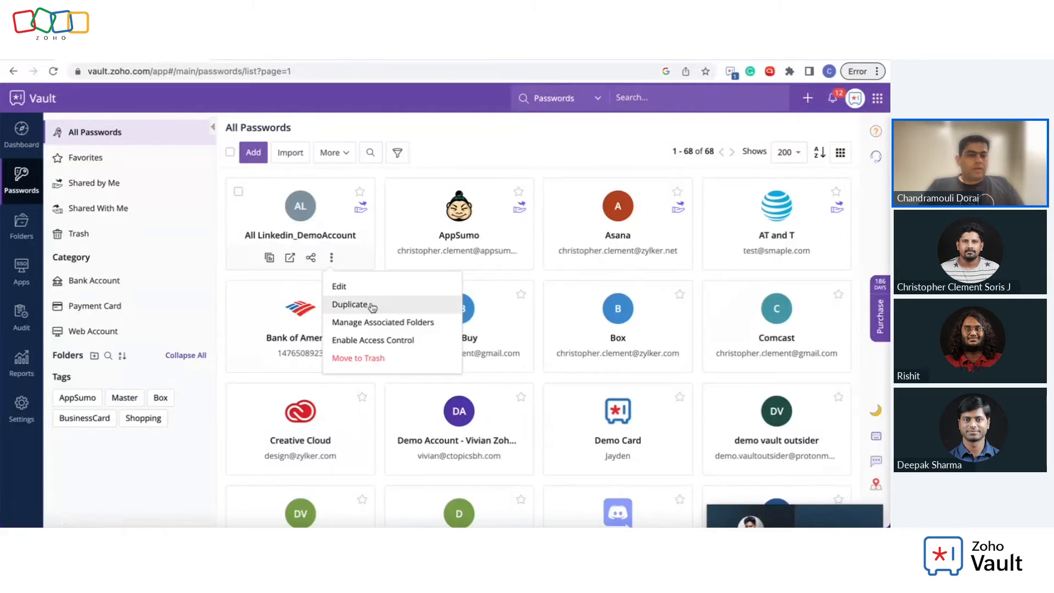
pyautogui.click(381, 340)
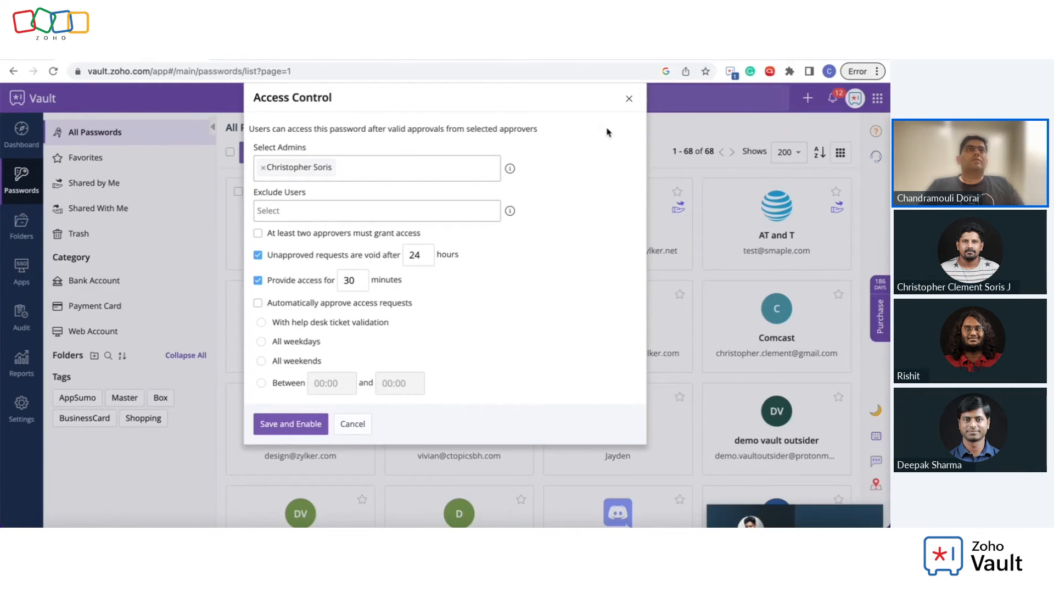
pyautogui.click(629, 98)
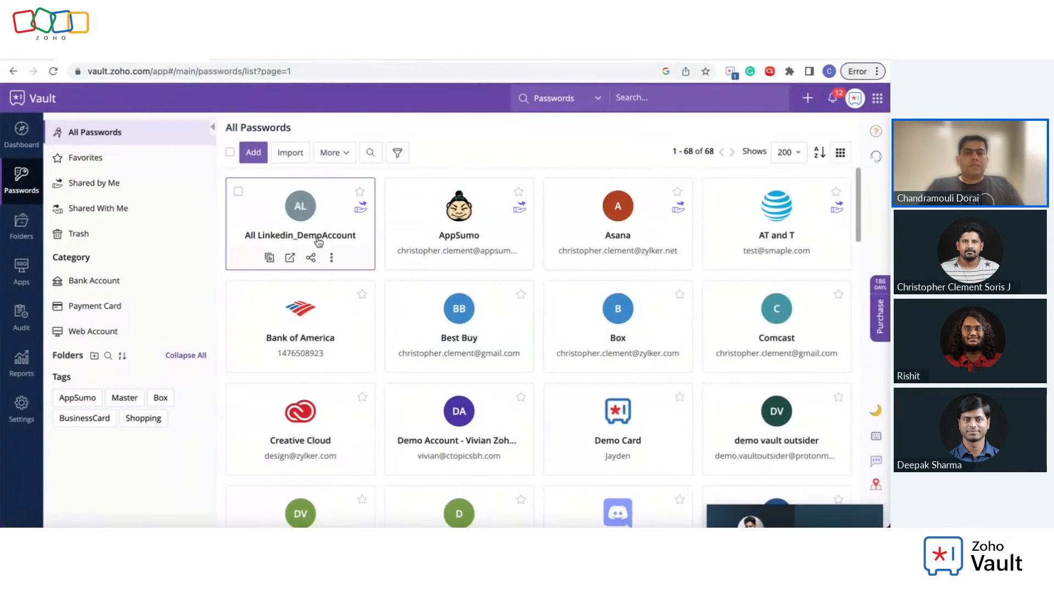
pyautogui.click(331, 258)
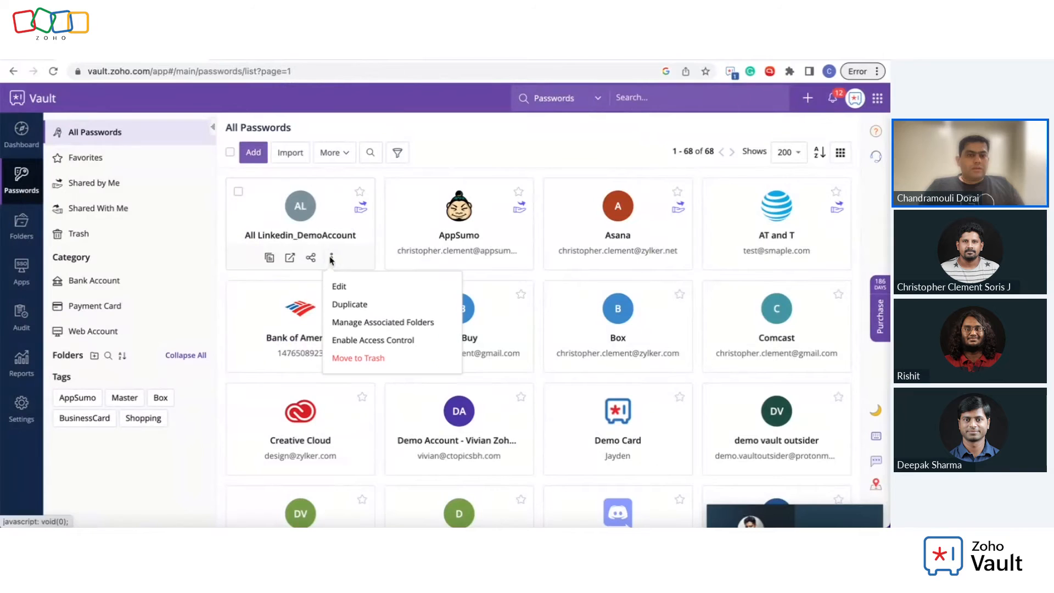
pyautogui.click(365, 340)
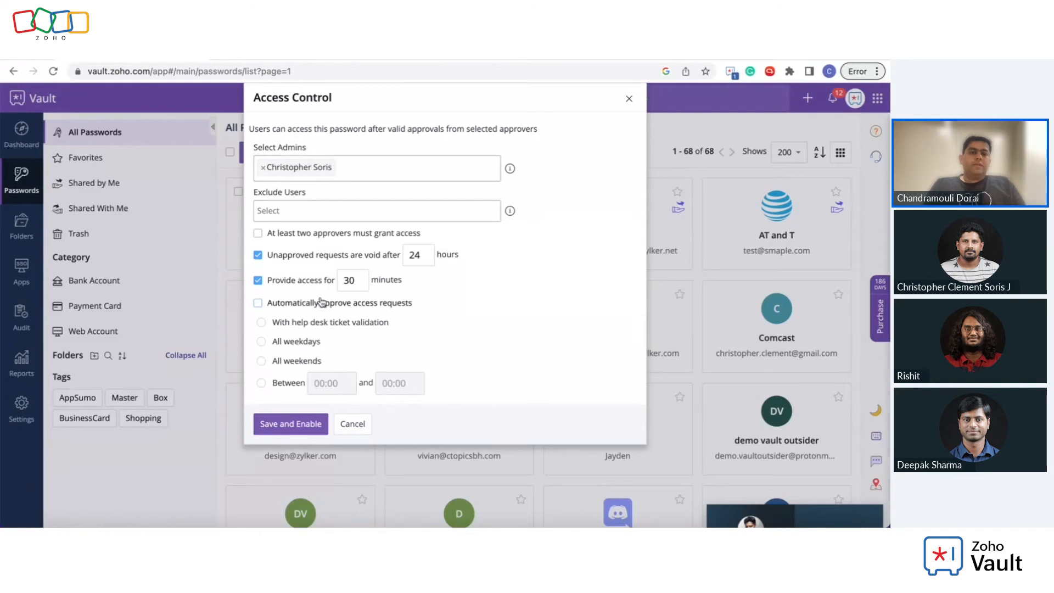
# Step: Select the 30-minute access value, tick automatic approval of access requests, then cancel the dialog
pyautogui.click(346, 278)
pyautogui.doubleClick(344, 279)
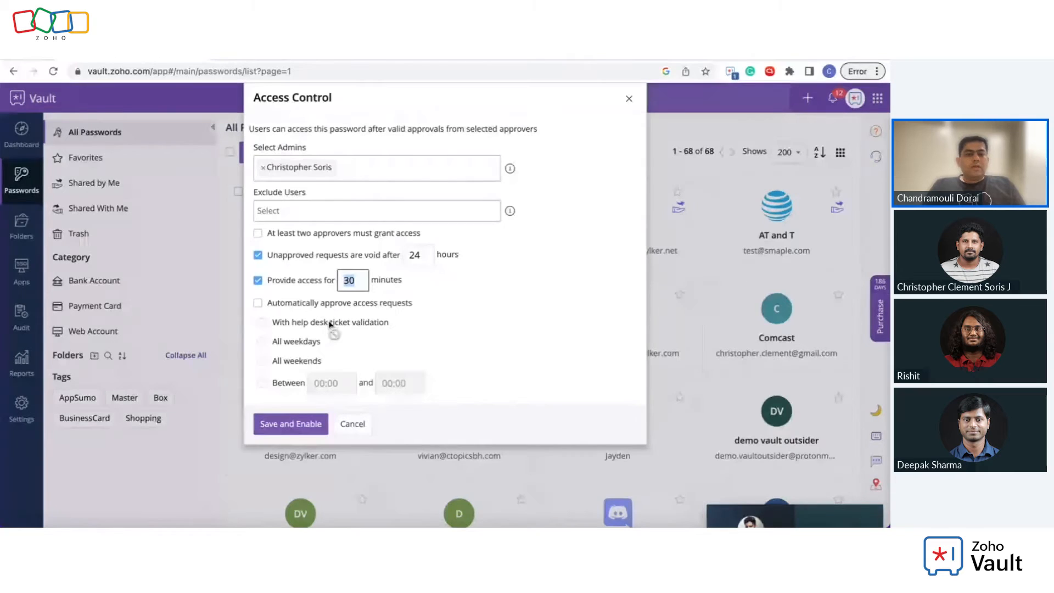
pyautogui.click(258, 302)
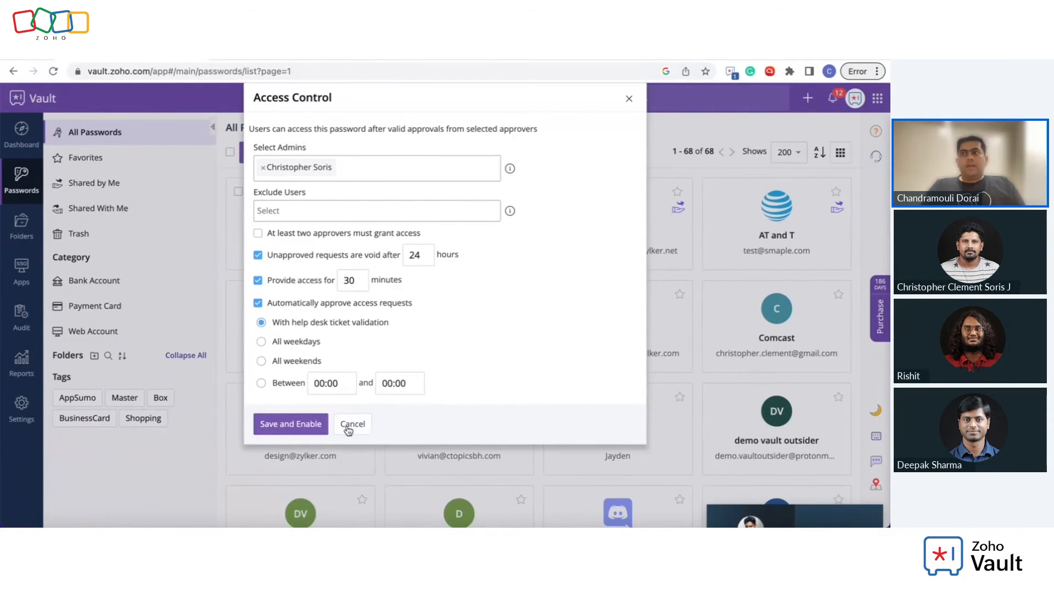
pyautogui.click(350, 429)
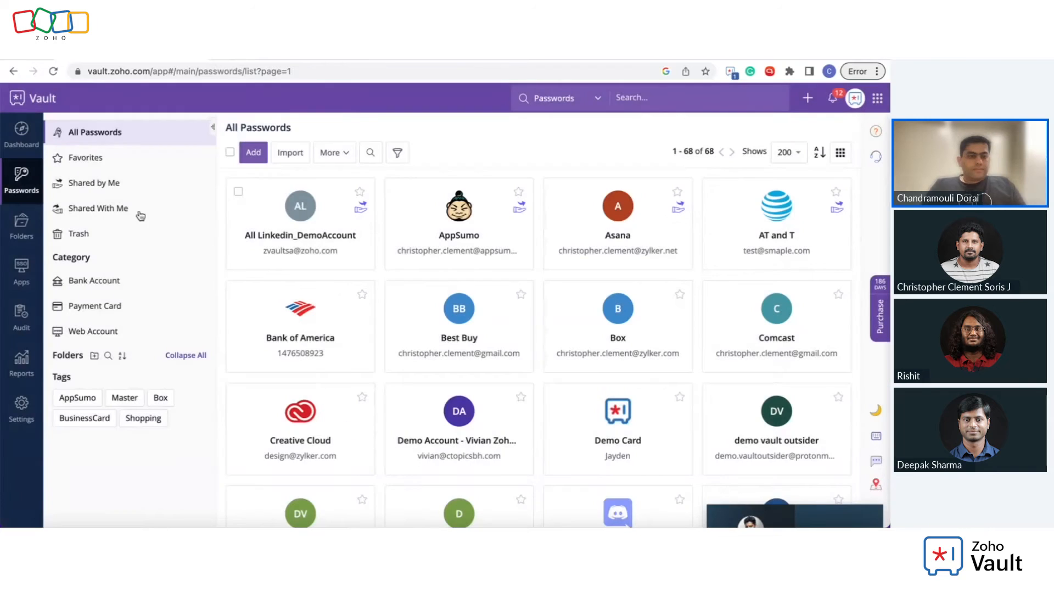
# Step: Open the All Linkedin_DemoAccount password's share dialog, view its user groups, then close it
pyautogui.click(26, 228)
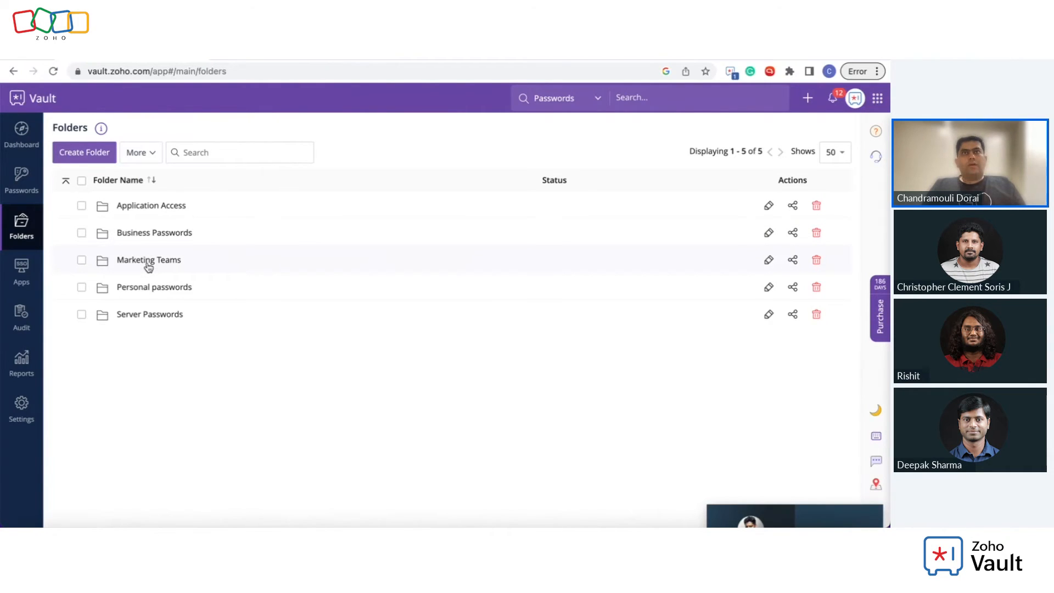
pyautogui.click(22, 178)
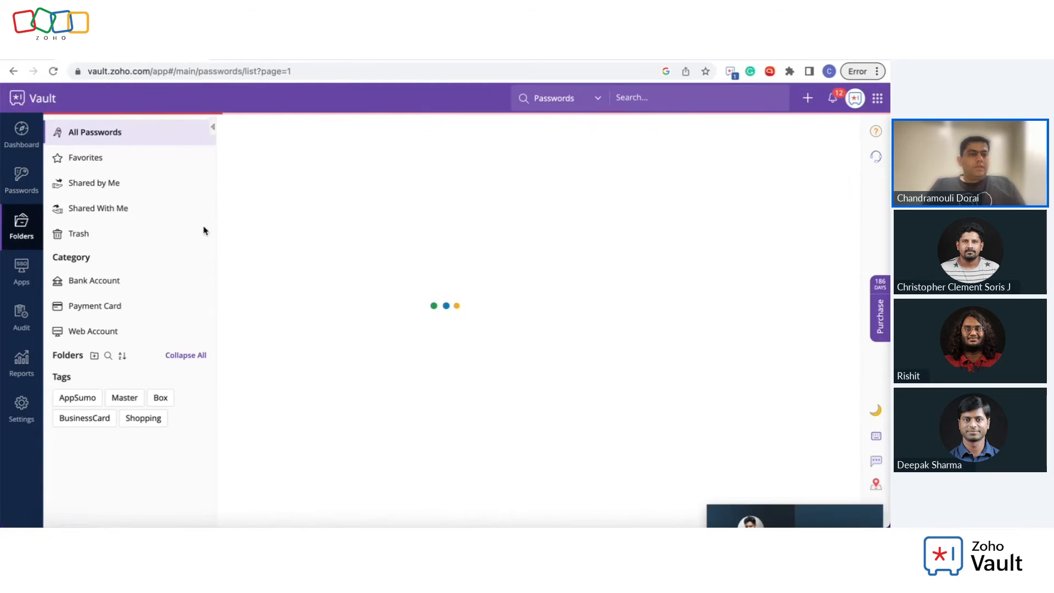
pyautogui.click(332, 258)
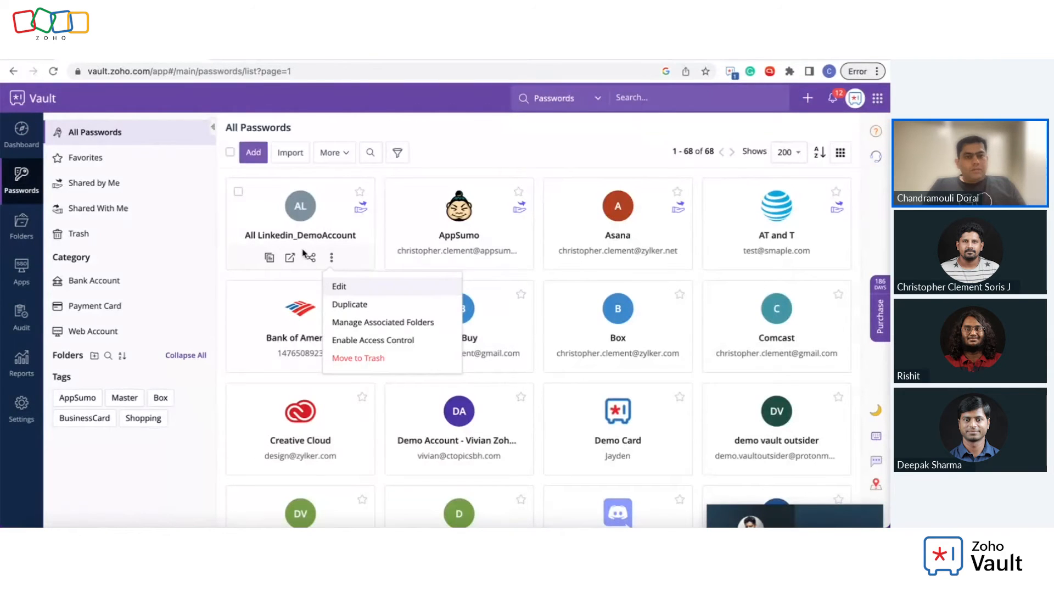
pyautogui.click(311, 258)
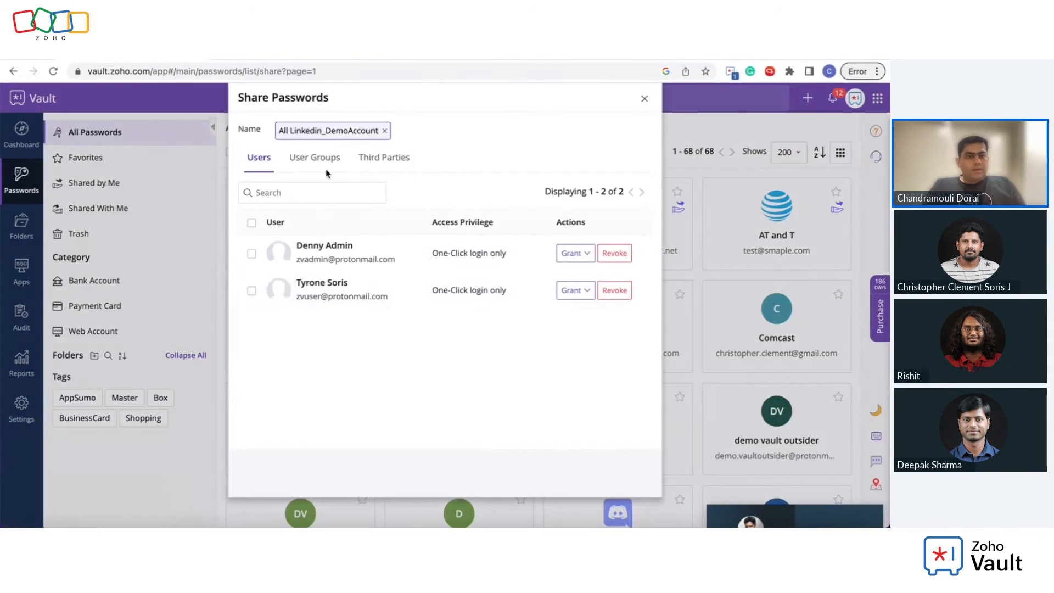
pyautogui.click(323, 164)
pyautogui.click(645, 99)
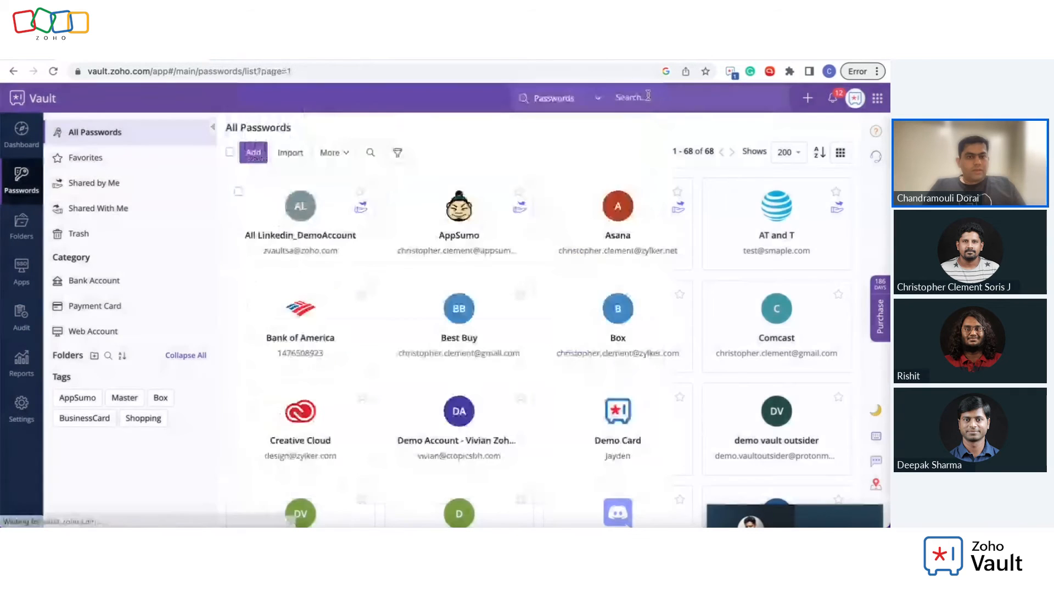
# Step: Open the Marketing Teams folder, then view its share dialog's third-party options and close it unshared
pyautogui.click(25, 233)
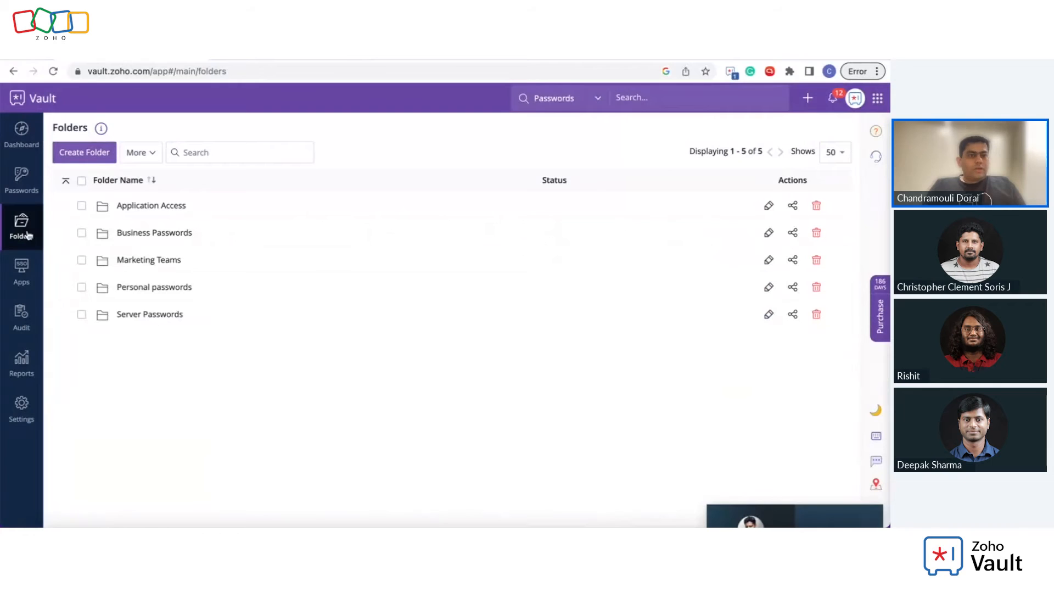
pyautogui.click(146, 262)
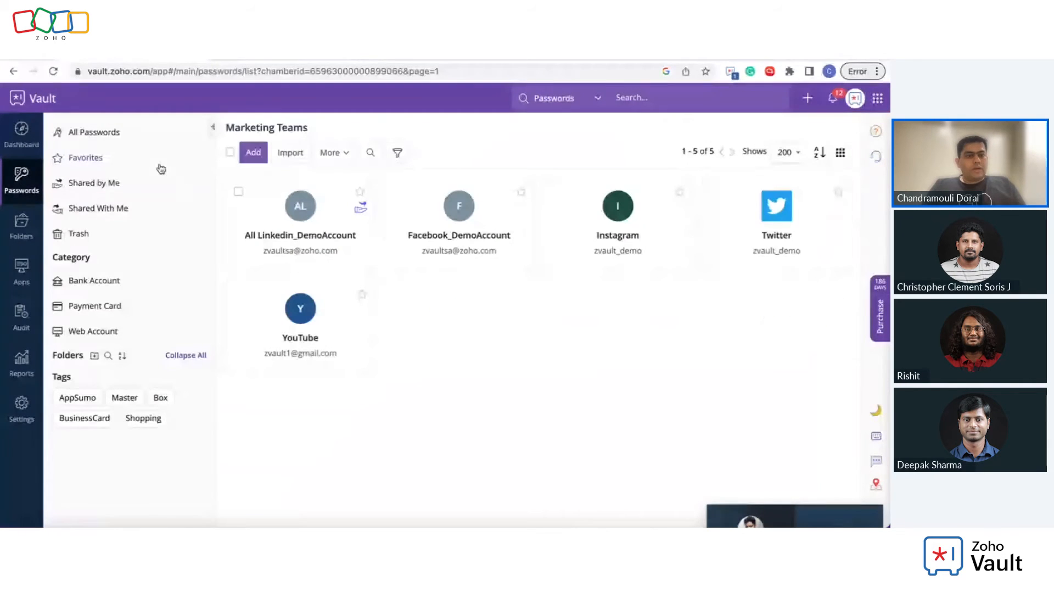
pyautogui.click(22, 231)
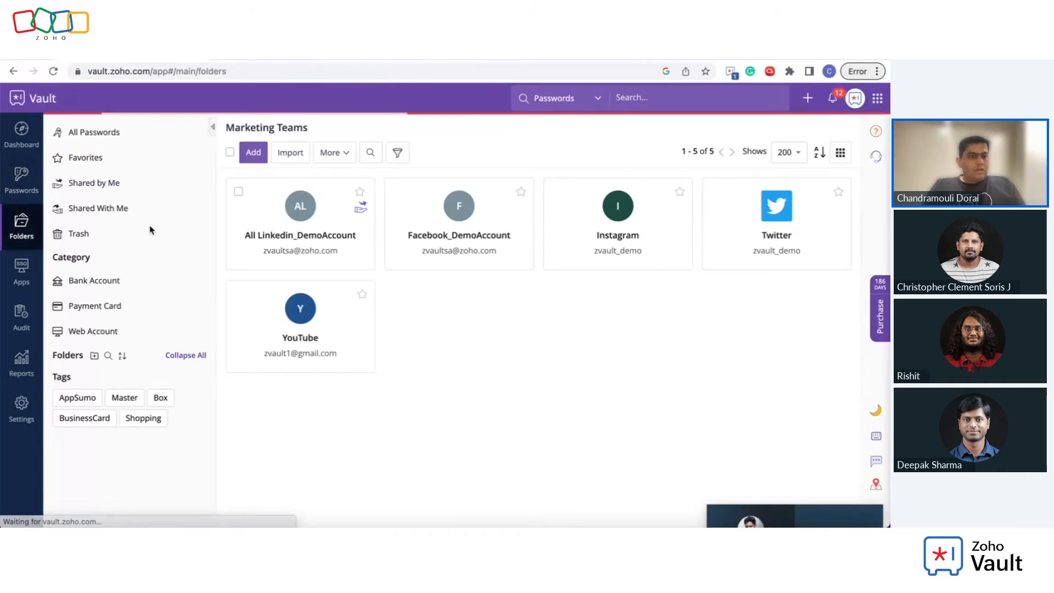
pyautogui.click(81, 261)
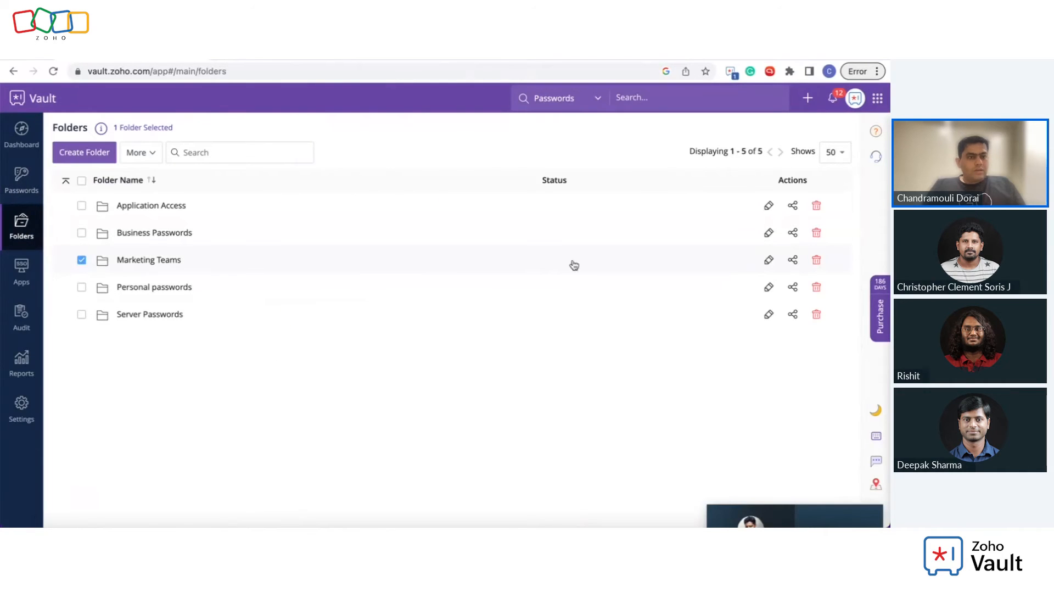
pyautogui.click(793, 261)
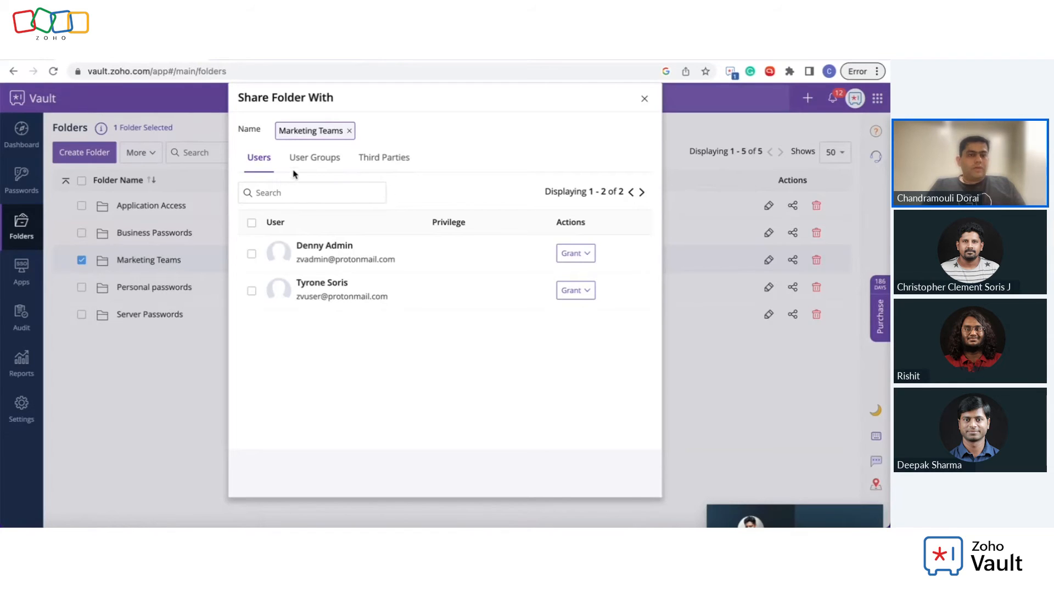
pyautogui.click(372, 166)
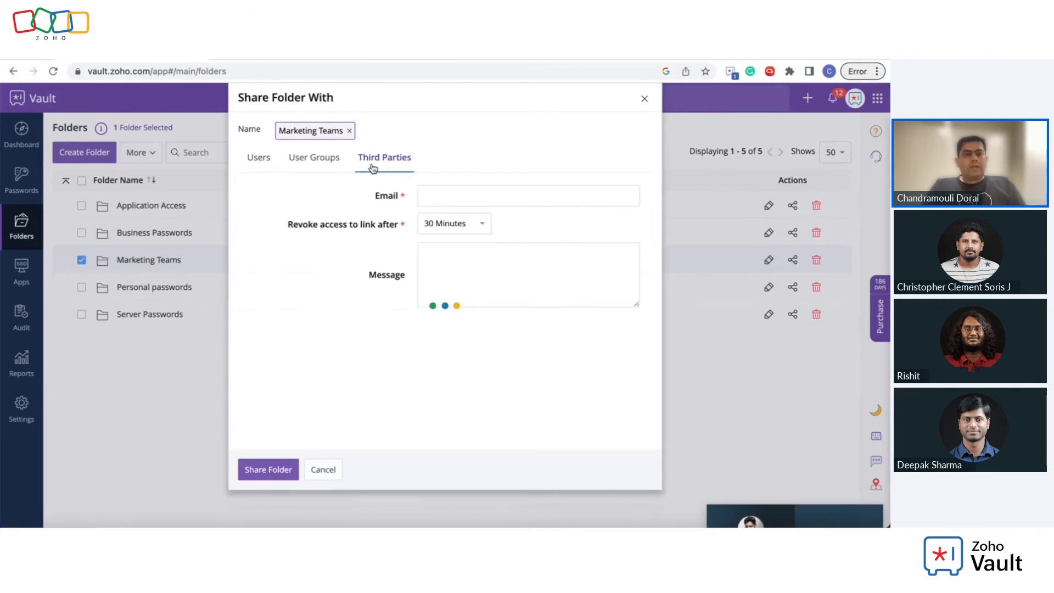
pyautogui.click(645, 98)
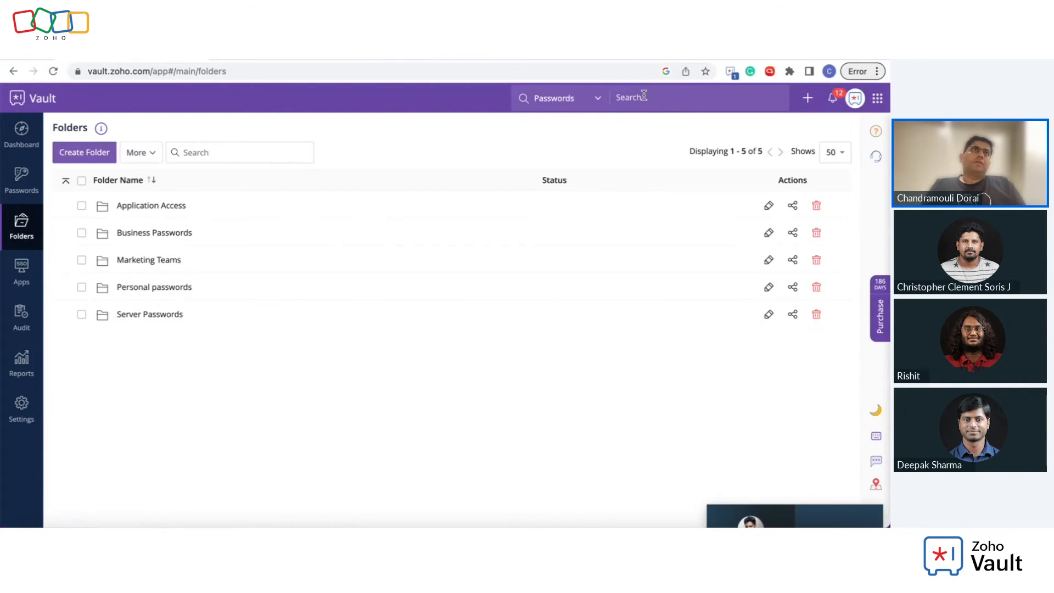
# Step: Browse the catalogue of supported single sign-on apps from Manage Apps
pyautogui.click(29, 271)
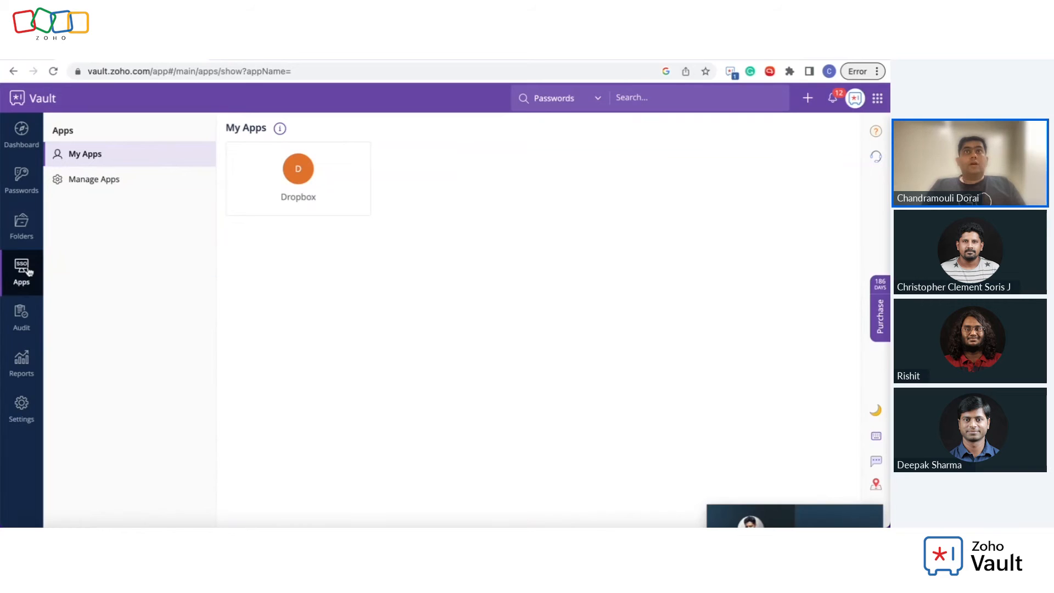
pyautogui.click(113, 187)
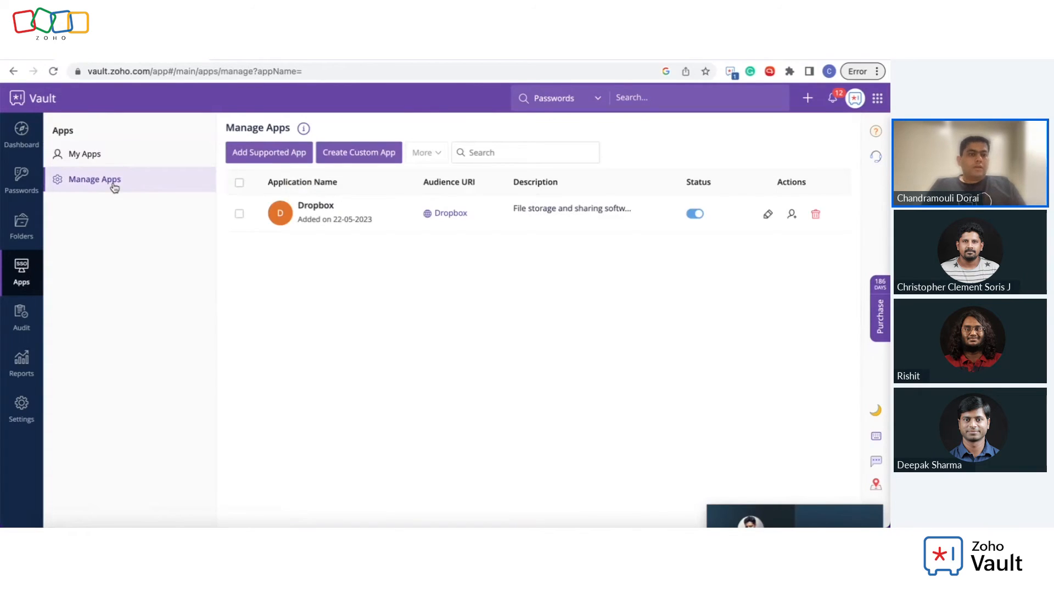
pyautogui.click(305, 157)
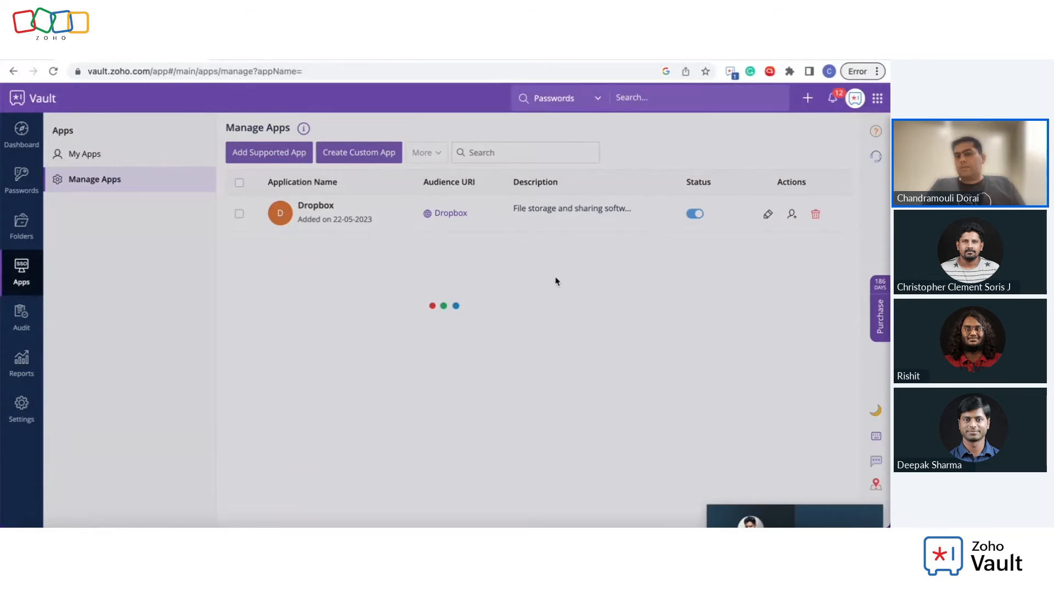
pyautogui.scroll(-10, 560, 324)
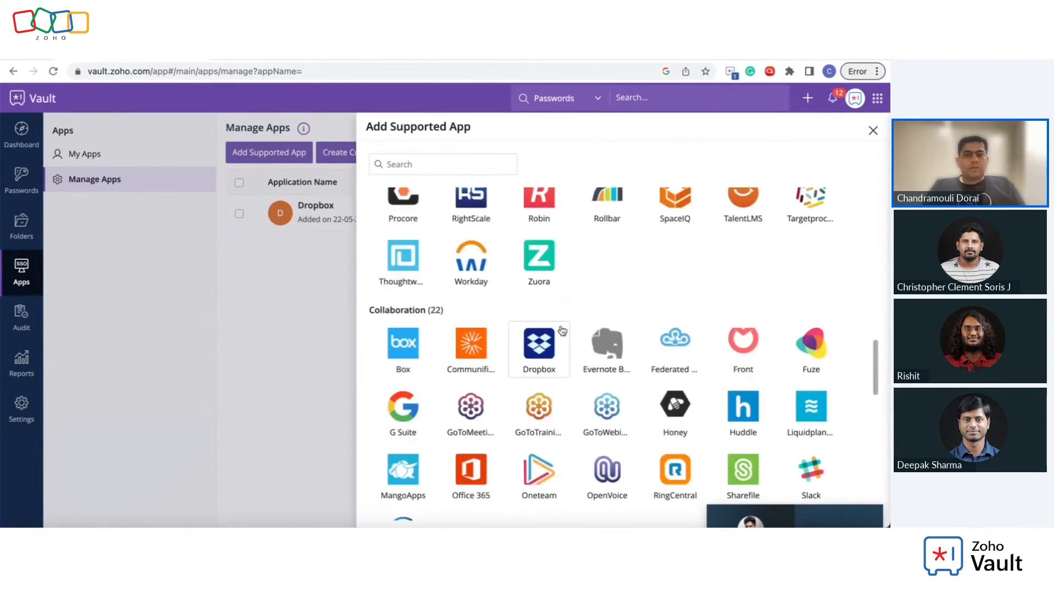
pyautogui.scroll(-10, 563, 330)
pyautogui.scroll(8, 563, 329)
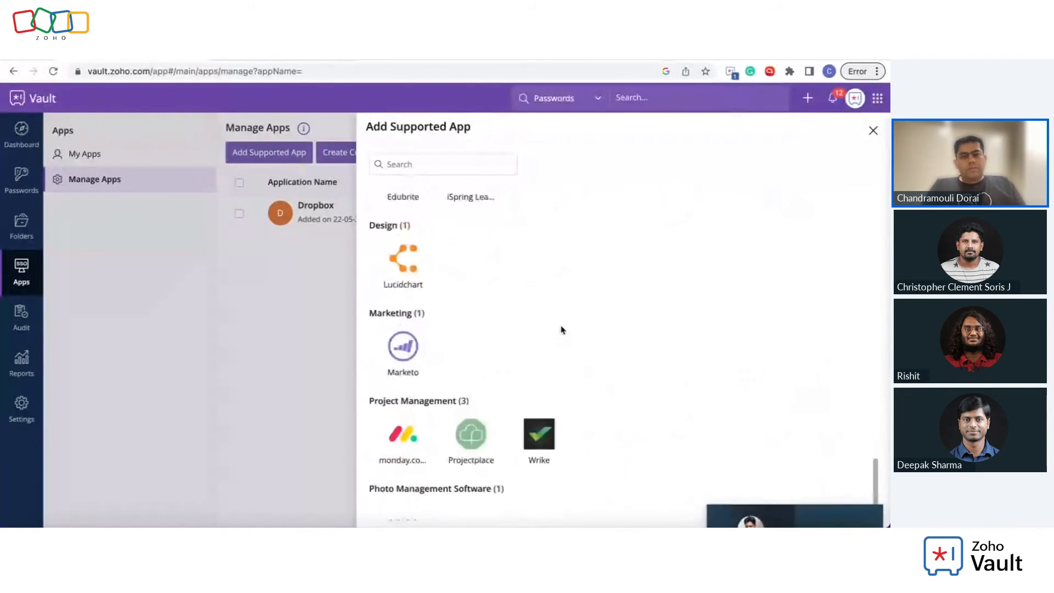
pyautogui.scroll(3, 562, 330)
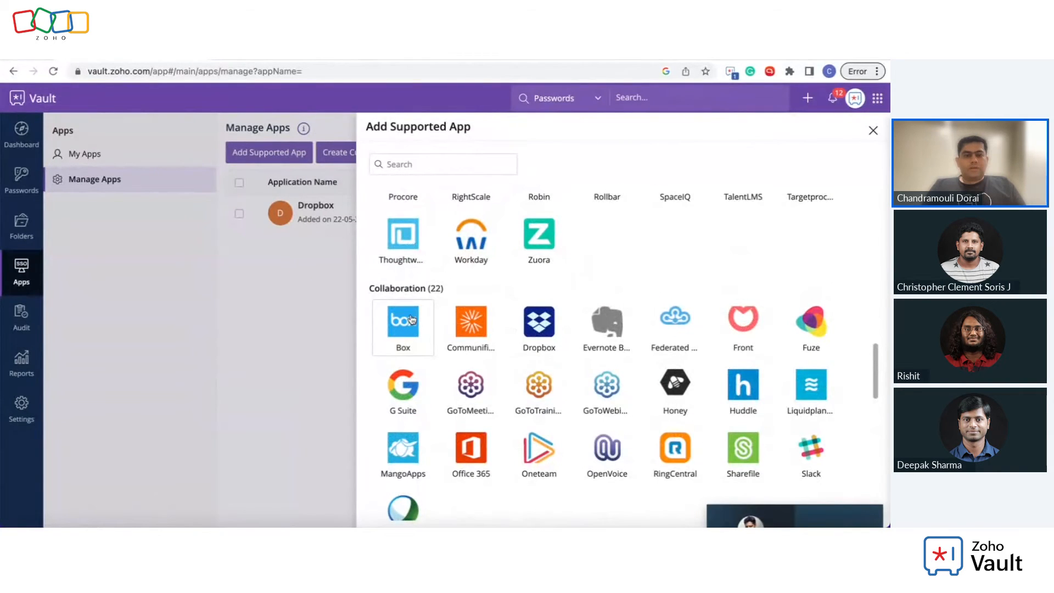
pyautogui.scroll(4, 410, 324)
pyautogui.scroll(8, 411, 319)
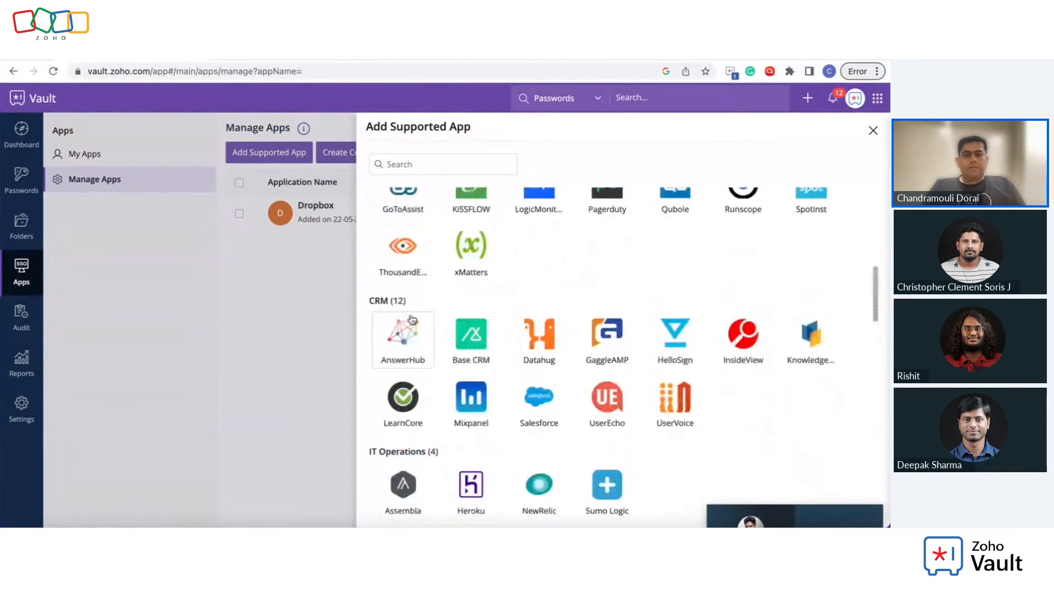
# Step: Close the catalogue, then check which users can access Dropbox and close that panel
pyautogui.click(873, 132)
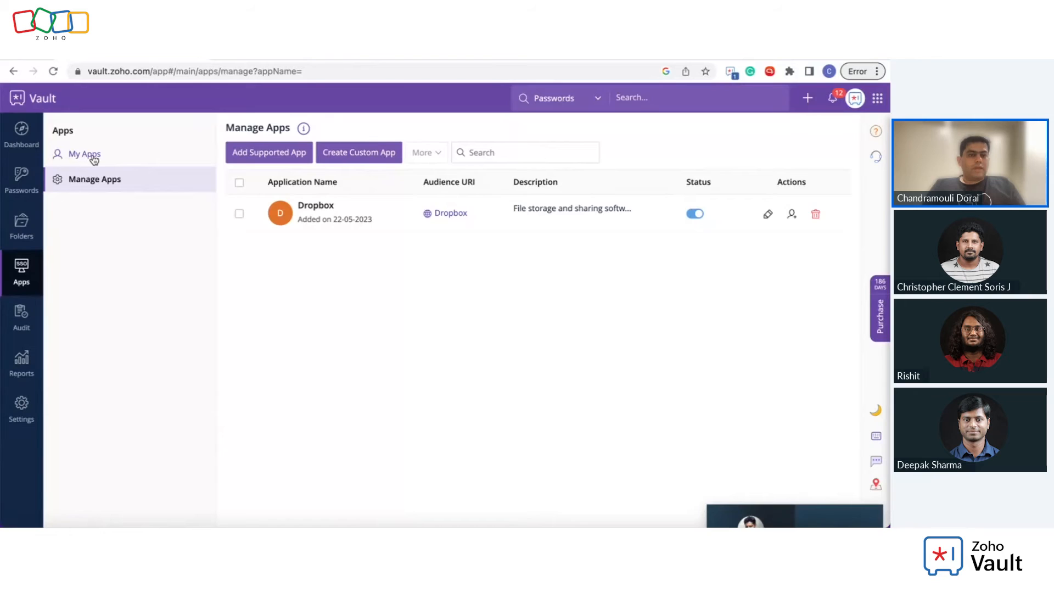
pyautogui.click(325, 217)
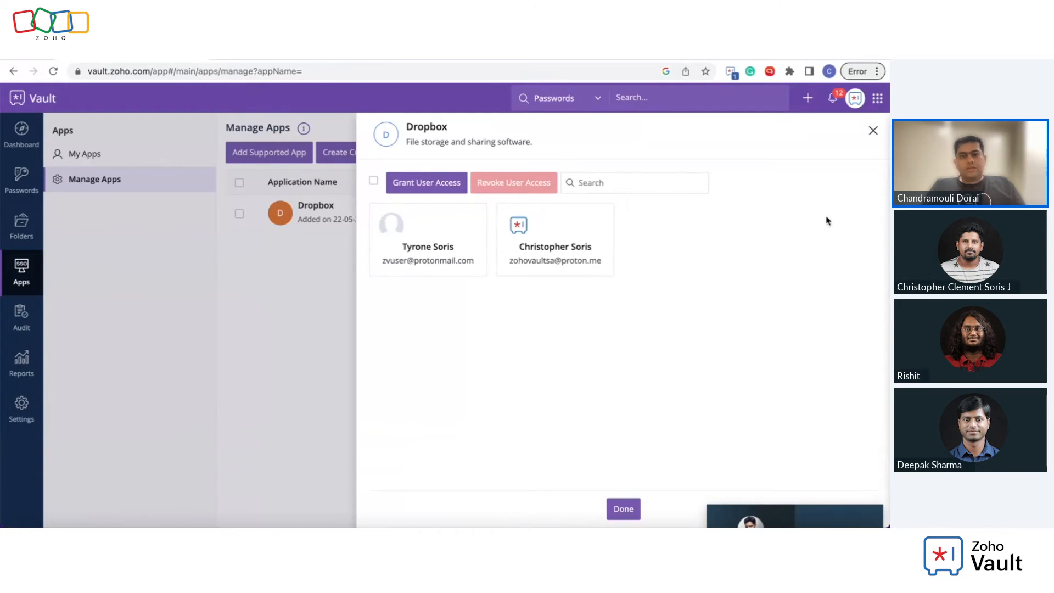
pyautogui.click(875, 134)
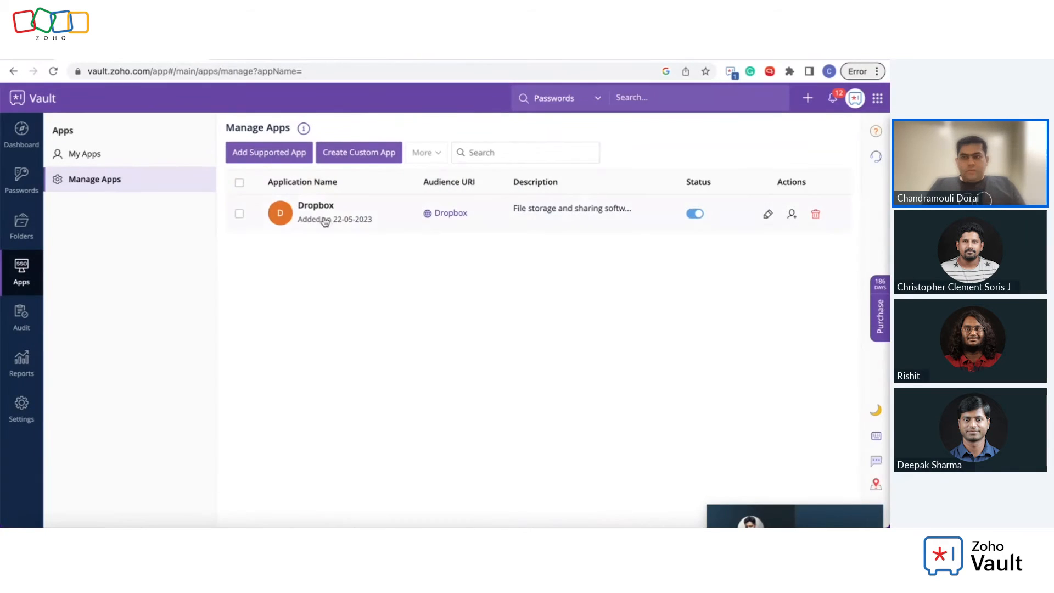
# Step: Launch Dropbox with single sign-on from the My Apps page
pyautogui.click(97, 158)
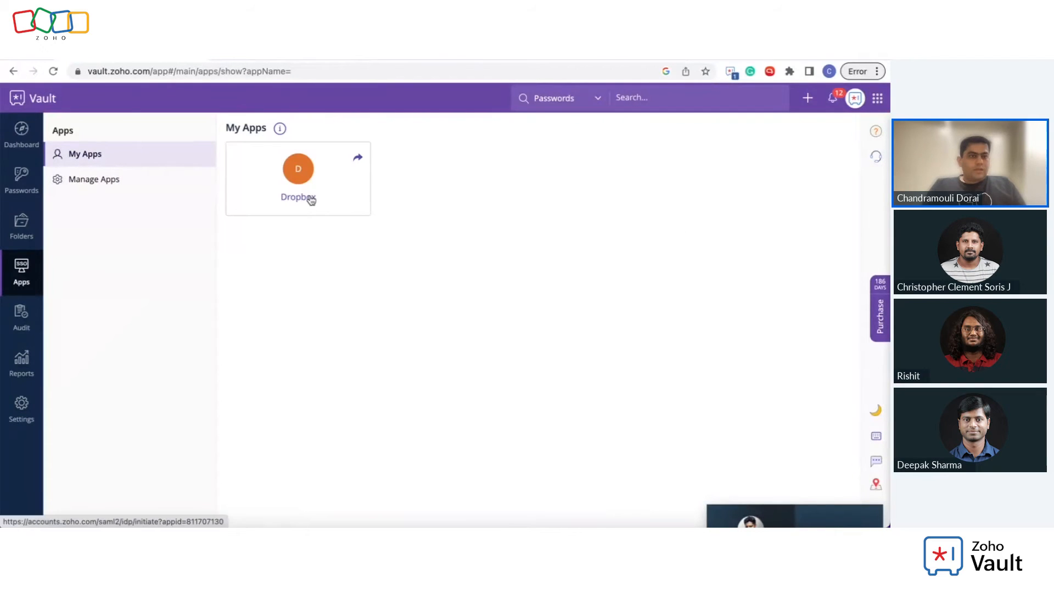
pyautogui.click(309, 199)
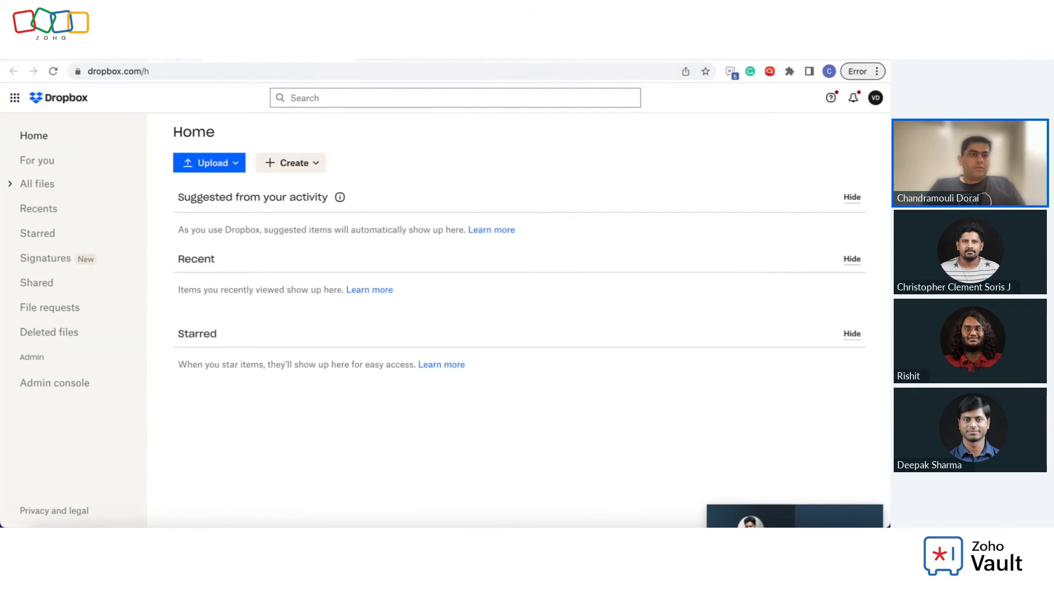
# Step: Switch from the Dropbox tab back to the Zoho Vault tab
pyautogui.hotkey('ctrl', 'shift', 'Tab')
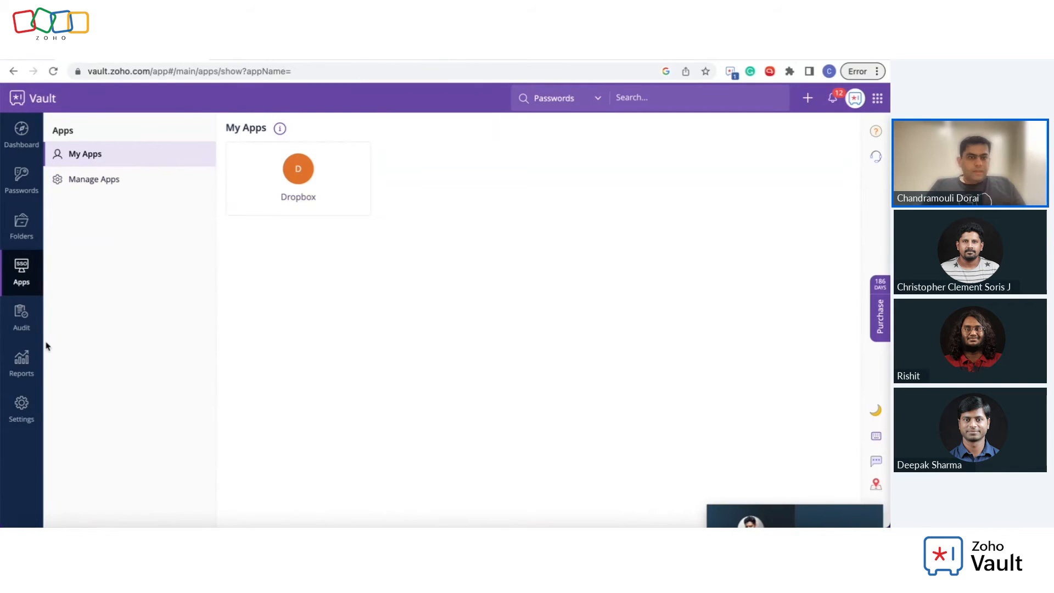
# Step: Scroll through the password audit log, search it for 'xjbsjc j c', then open Super Audit
pyautogui.click(21, 327)
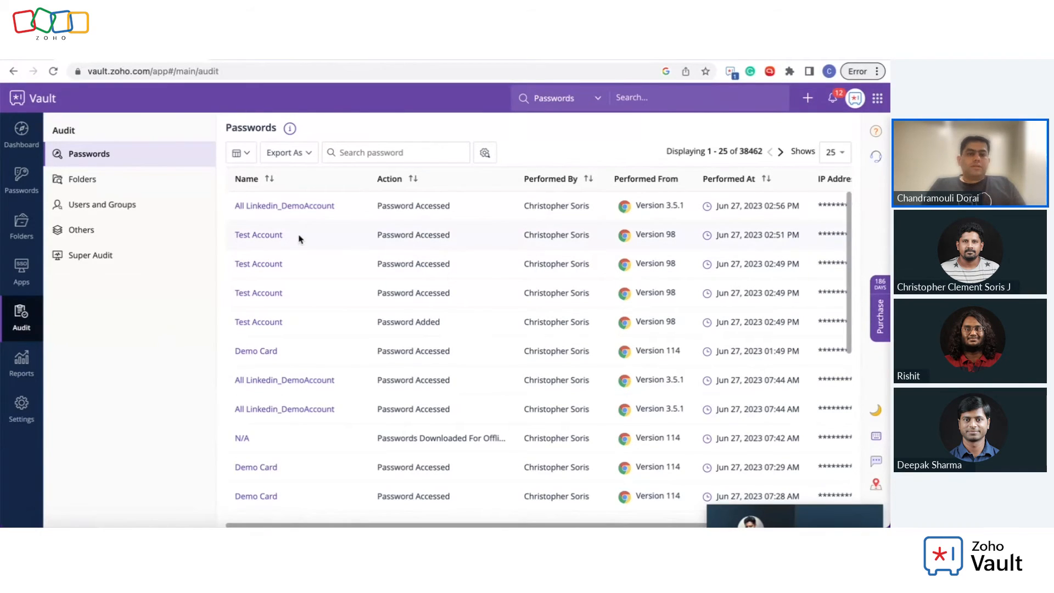
pyautogui.hscroll(1, 660, 211)
pyautogui.hscroll(3, 660, 211)
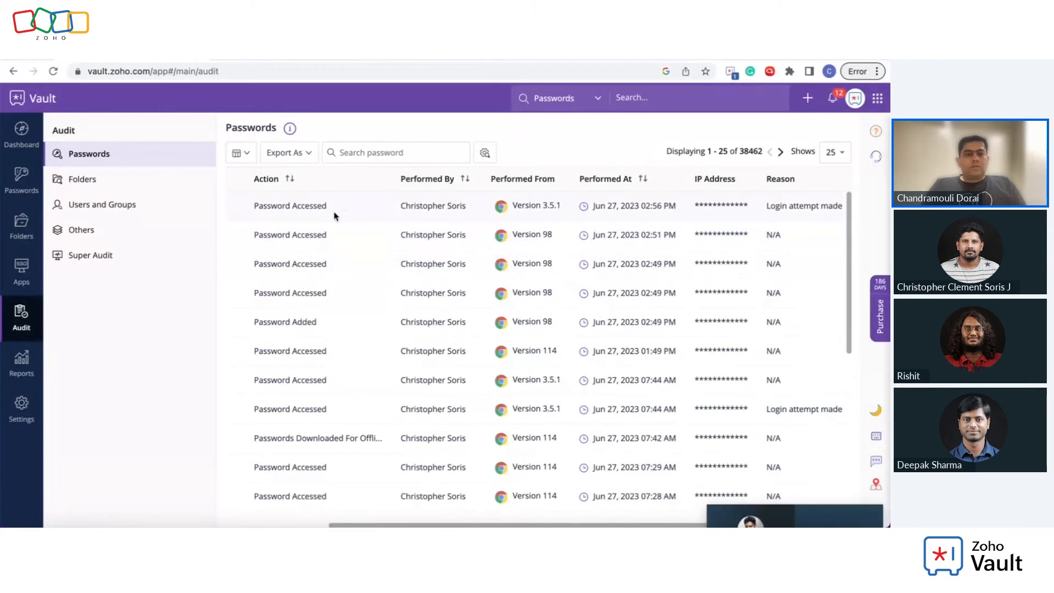
pyautogui.hscroll(-4, 333, 216)
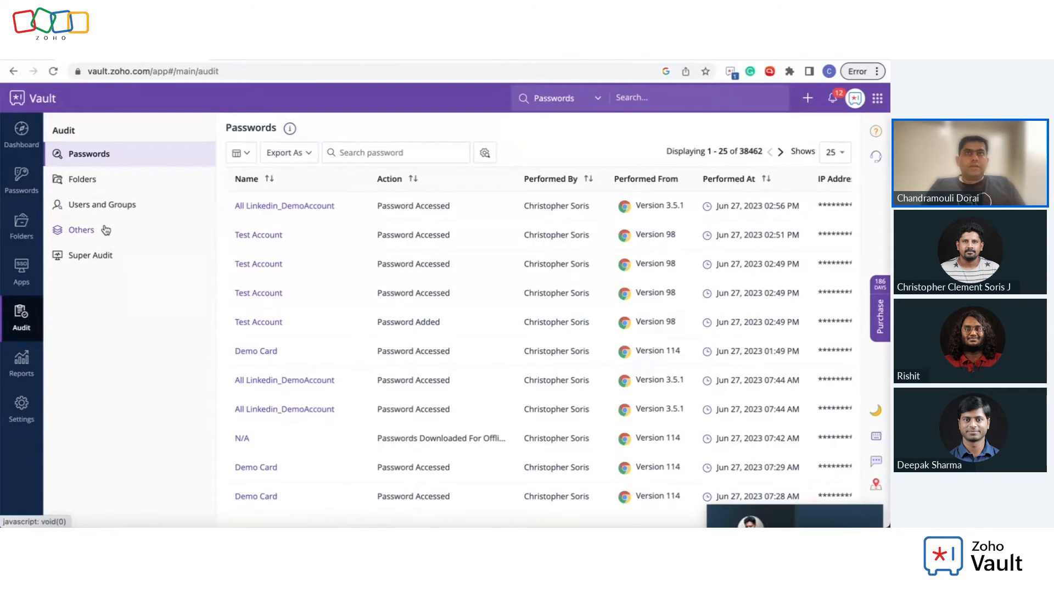
pyautogui.click(370, 153)
pyautogui.write('xjbsjc j c')
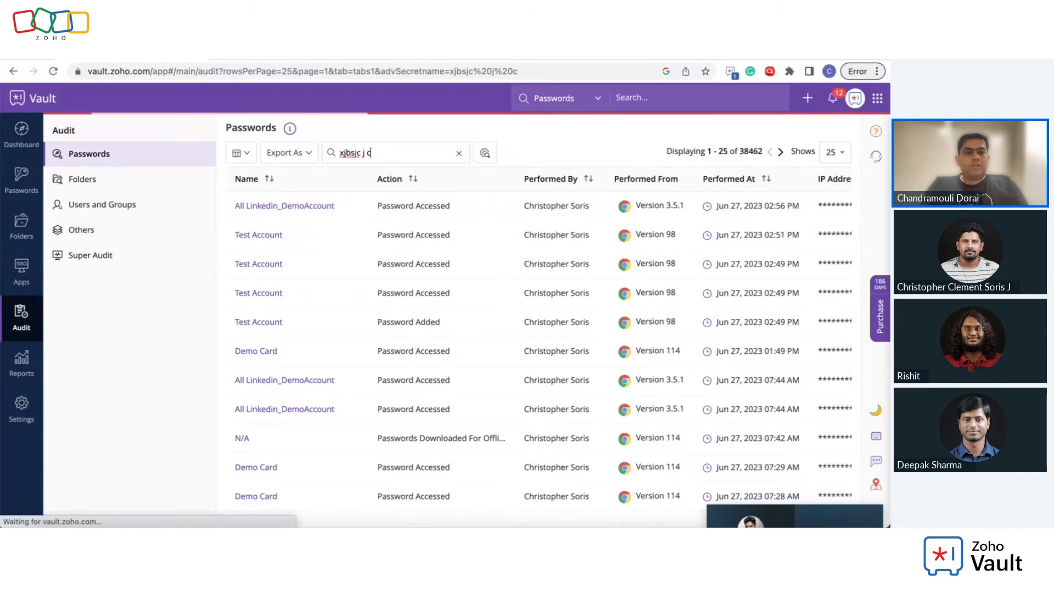
pyautogui.click(102, 257)
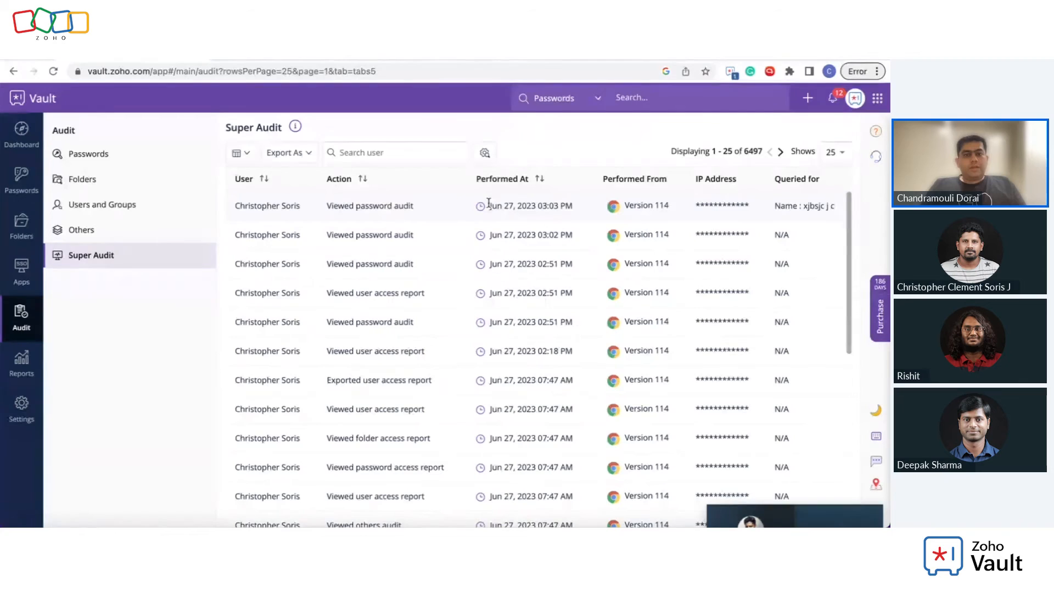
# Step: Check Super Audit's export formats, then export the User Access report as a PDF
pyautogui.click(302, 155)
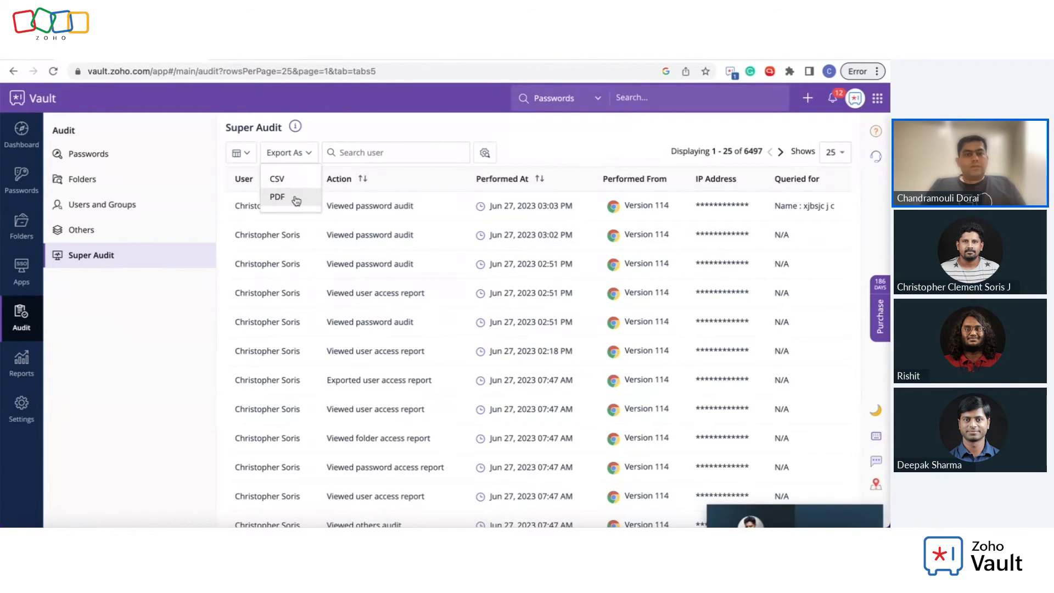
pyautogui.click(28, 370)
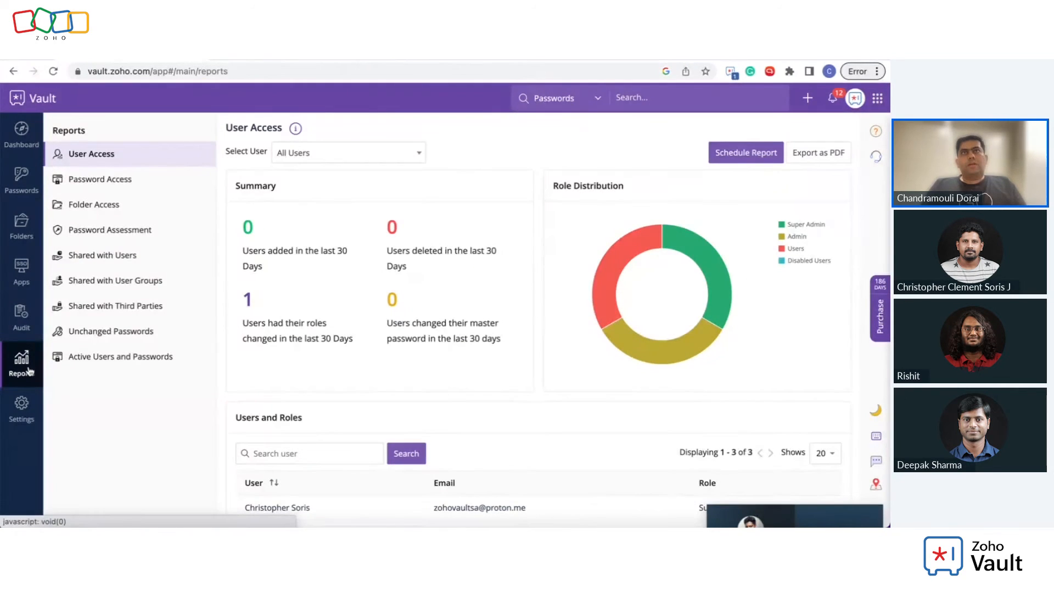
pyautogui.click(824, 155)
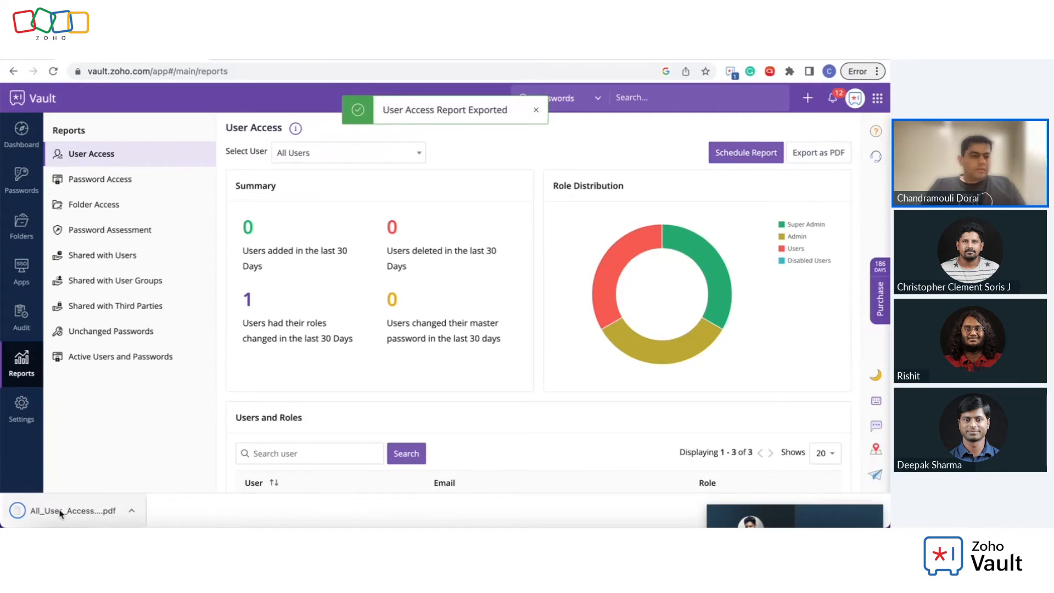
pyautogui.click(61, 512)
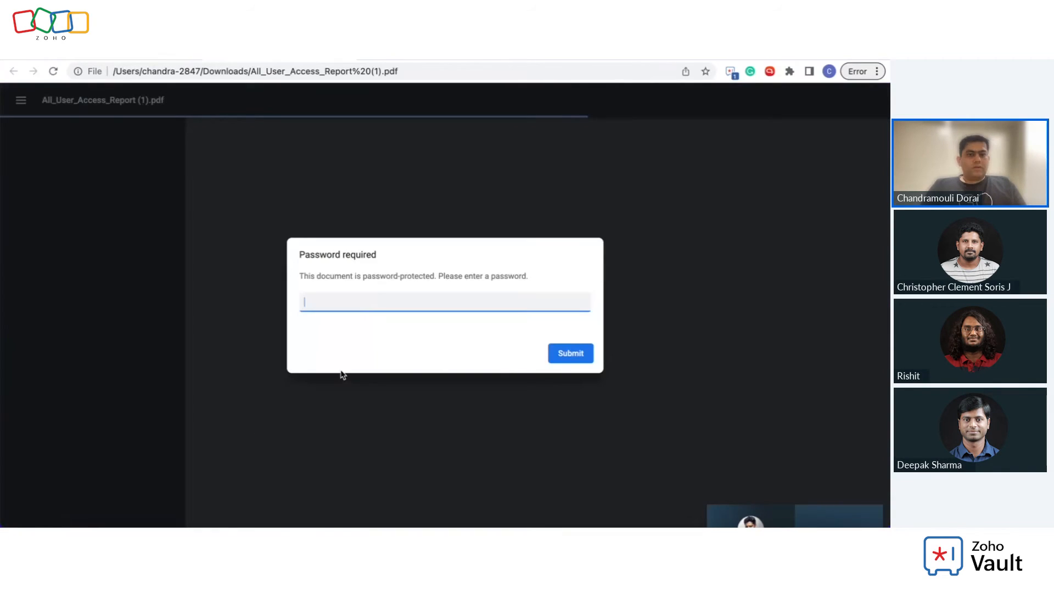
pyautogui.write('•••••••')
pyautogui.press('Return')
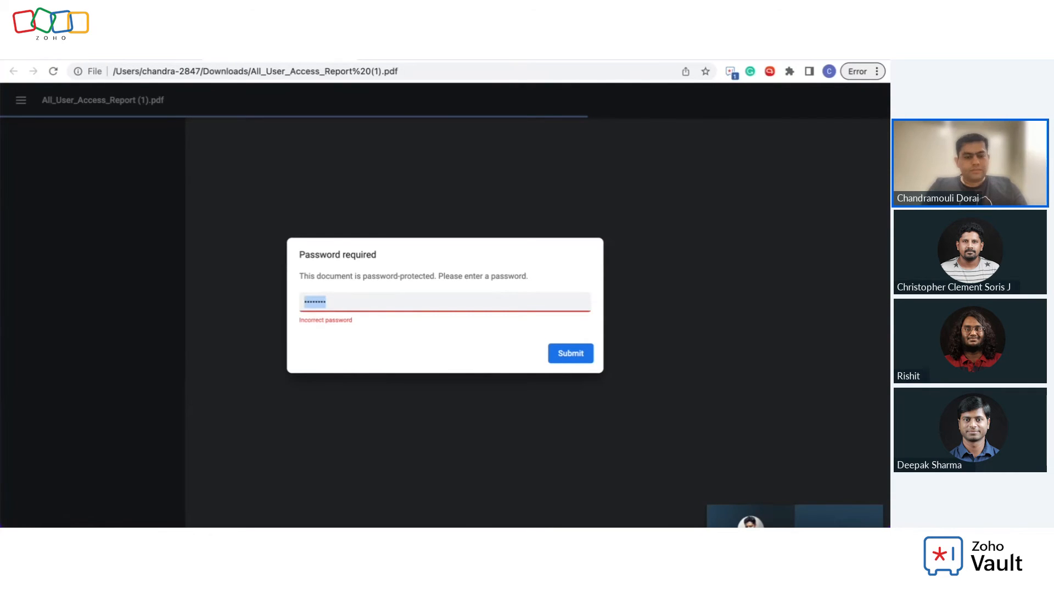
pyautogui.write('•••')
pyautogui.press('Return')
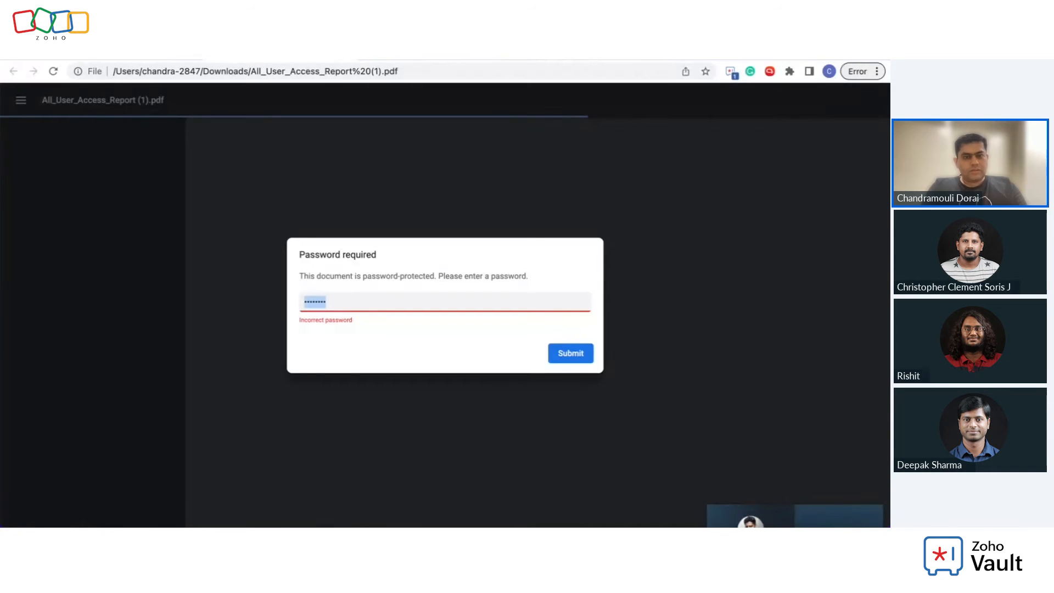
pyautogui.press('super+w')
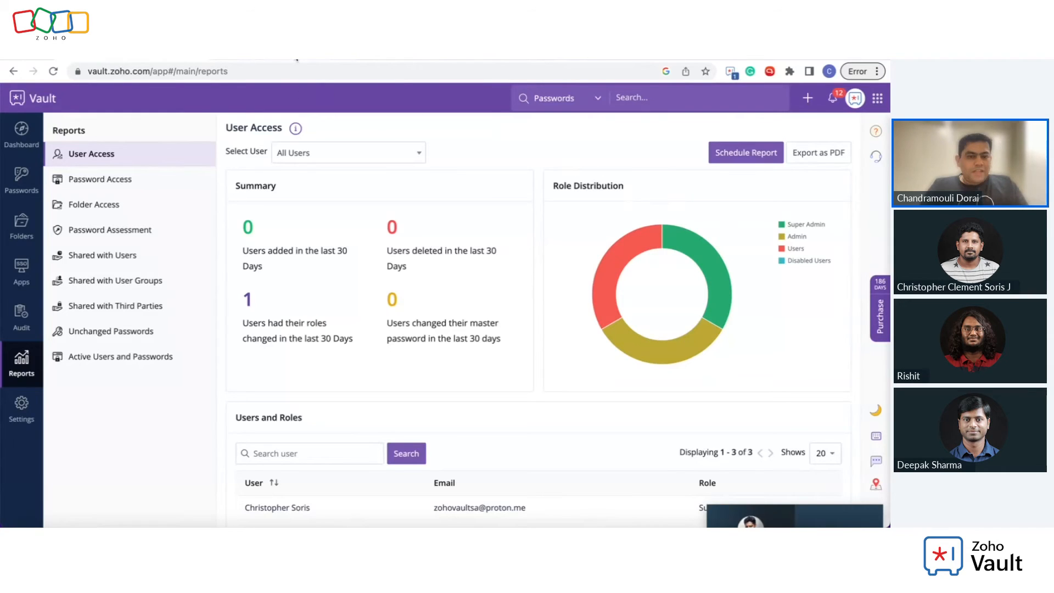
# Step: Open the vault Settings overview from the left sidebar
pyautogui.click(296, 55)
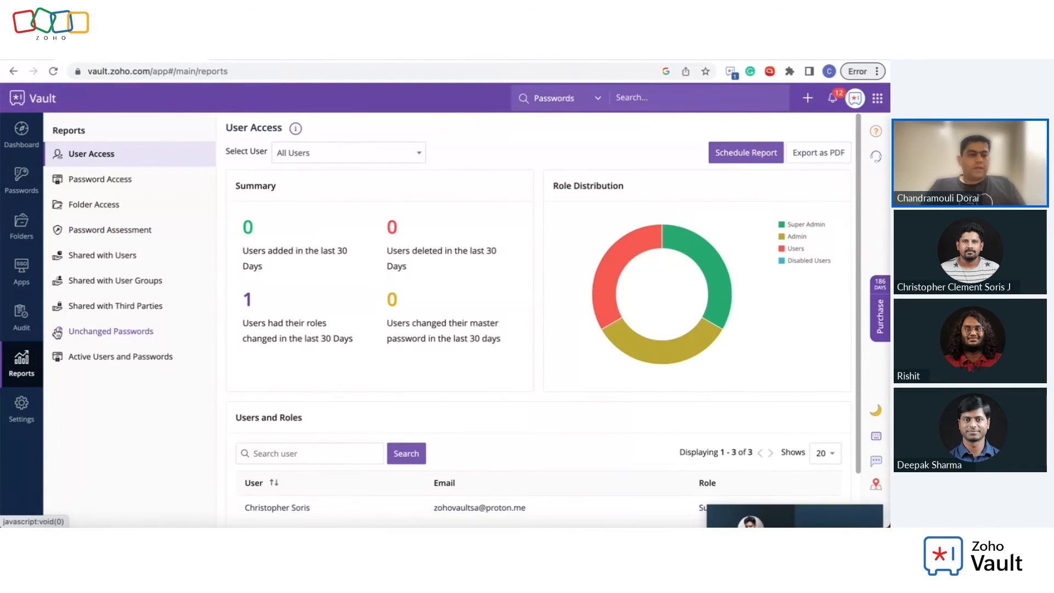
pyautogui.click(19, 424)
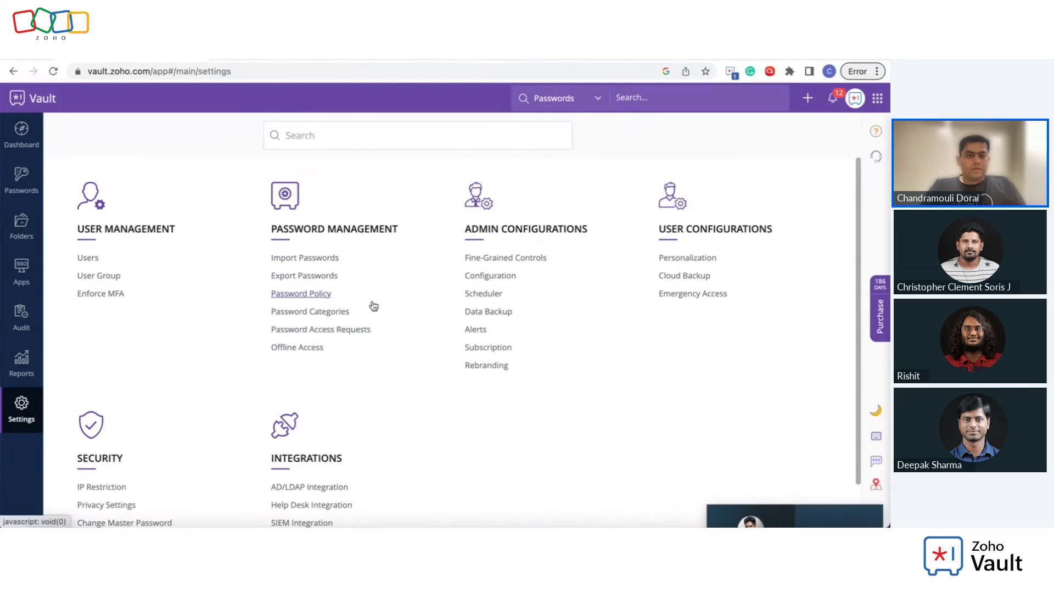
# Step: Start a new password policy named Custom with minimum length 8 and maximum 100
pyautogui.click(322, 296)
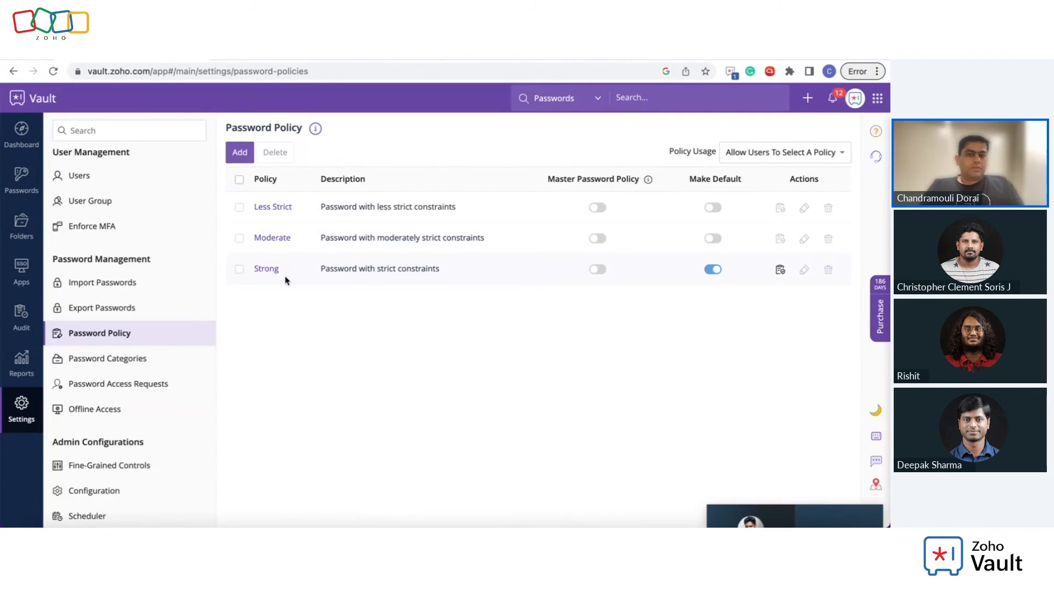
pyautogui.click(250, 153)
pyautogui.click(297, 140)
pyautogui.write('Custom')
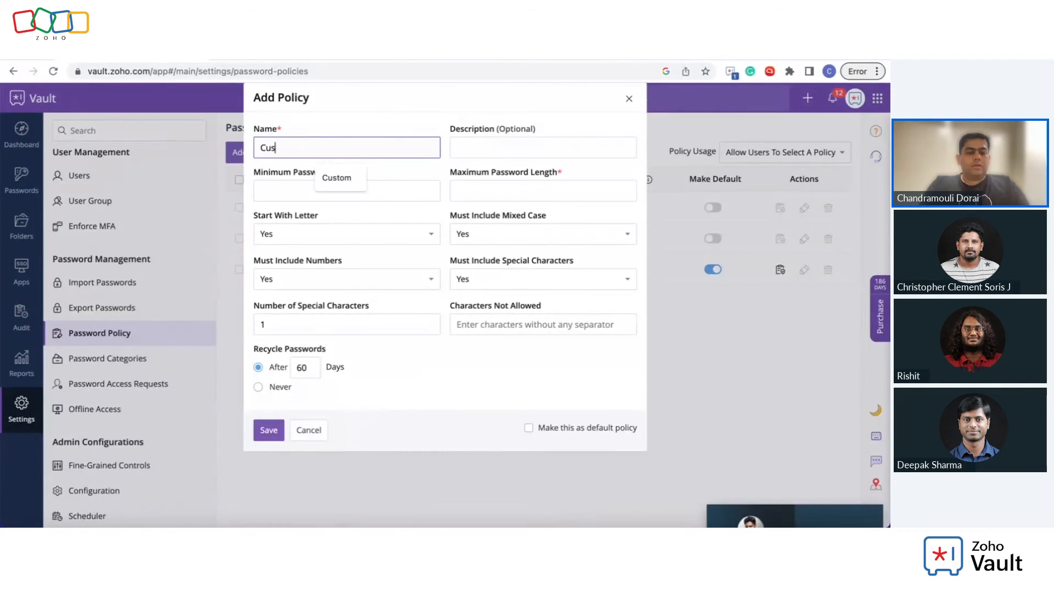
pyautogui.press('Tab')
pyautogui.press('Tab')
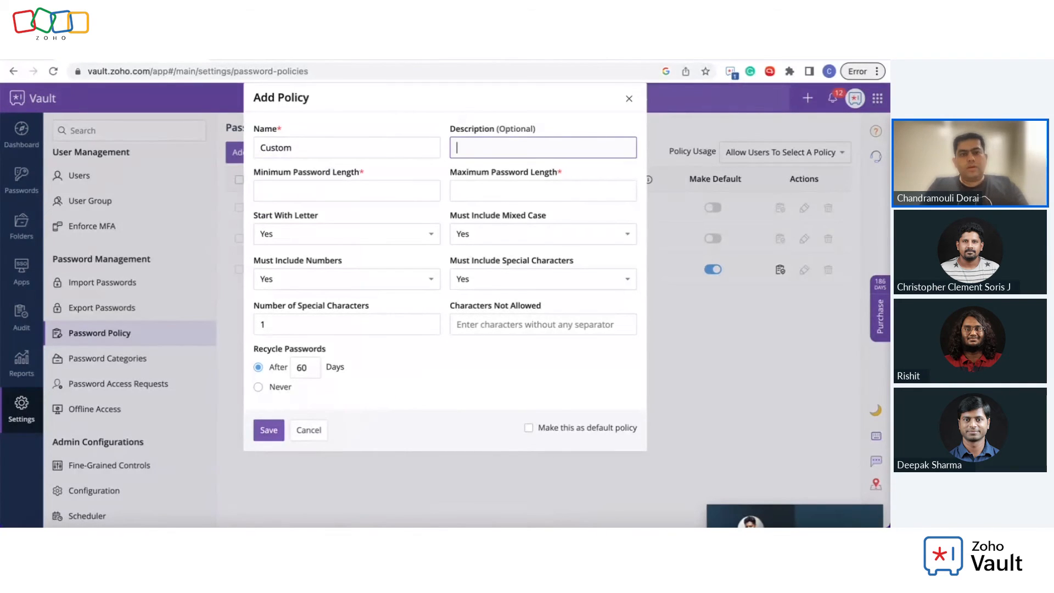
pyautogui.write('8')
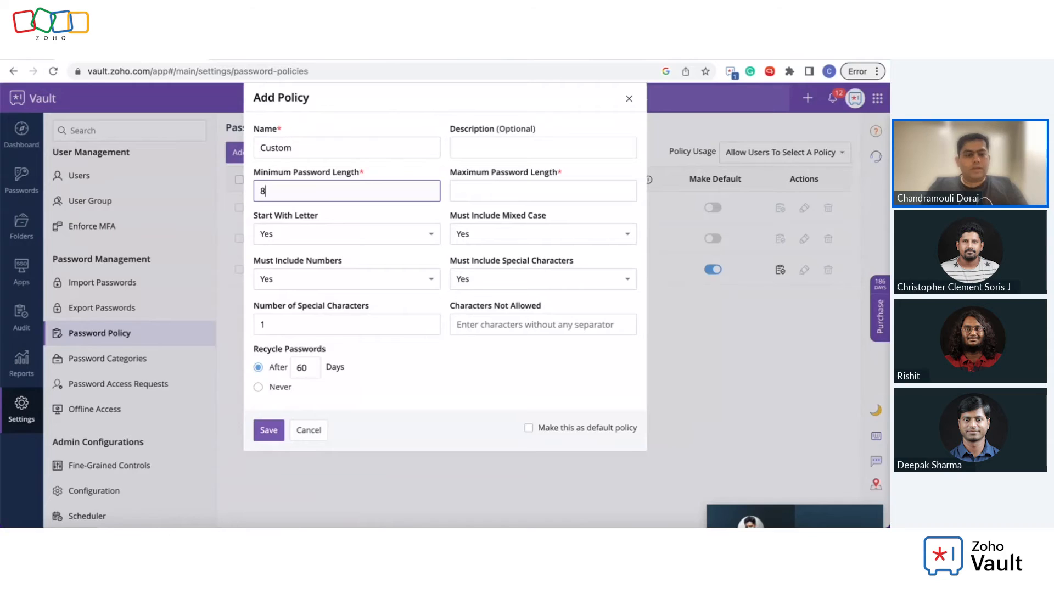
pyautogui.press('Tab')
pyautogui.write('100')
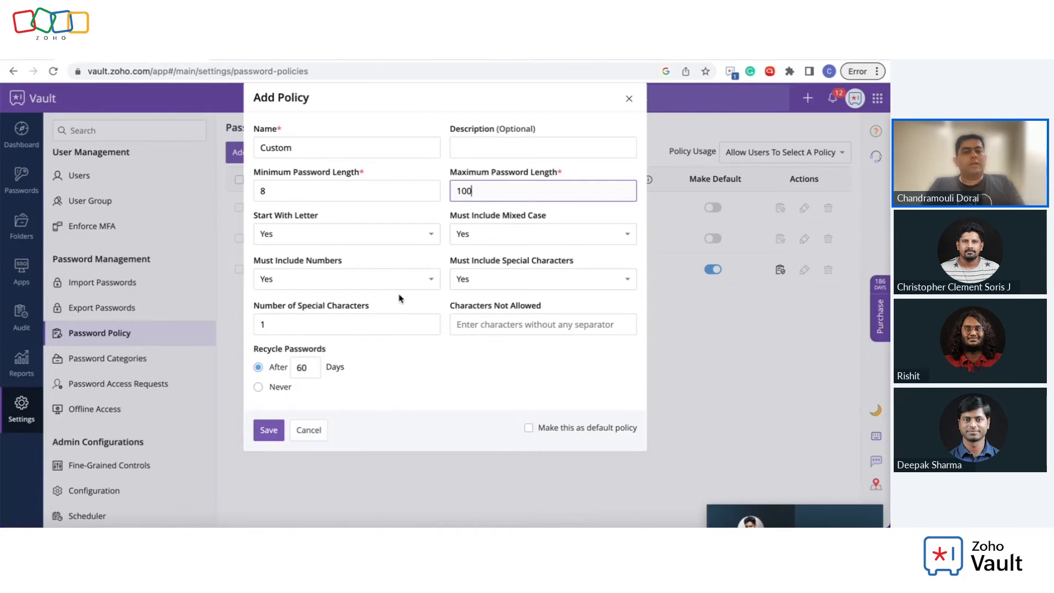
# Step: Correct the maximum length to 99, toggle recycling between never and 60 days, then cancel
pyautogui.click(303, 370)
pyautogui.click(515, 195)
pyautogui.press('BackSpace')
pyautogui.press('BackSpace')
pyautogui.press('BackSpace')
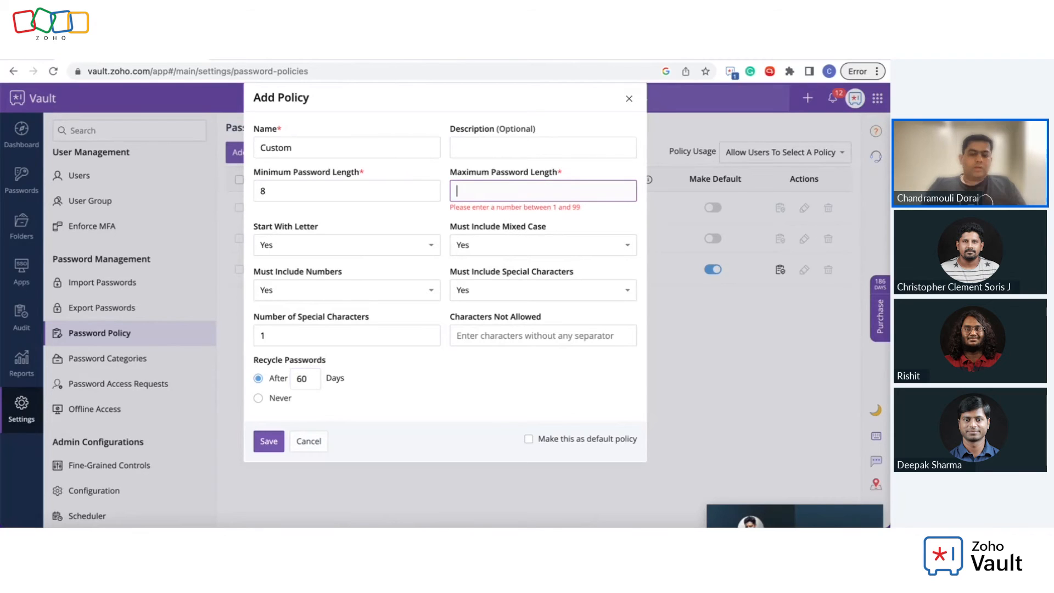
pyautogui.click(455, 360)
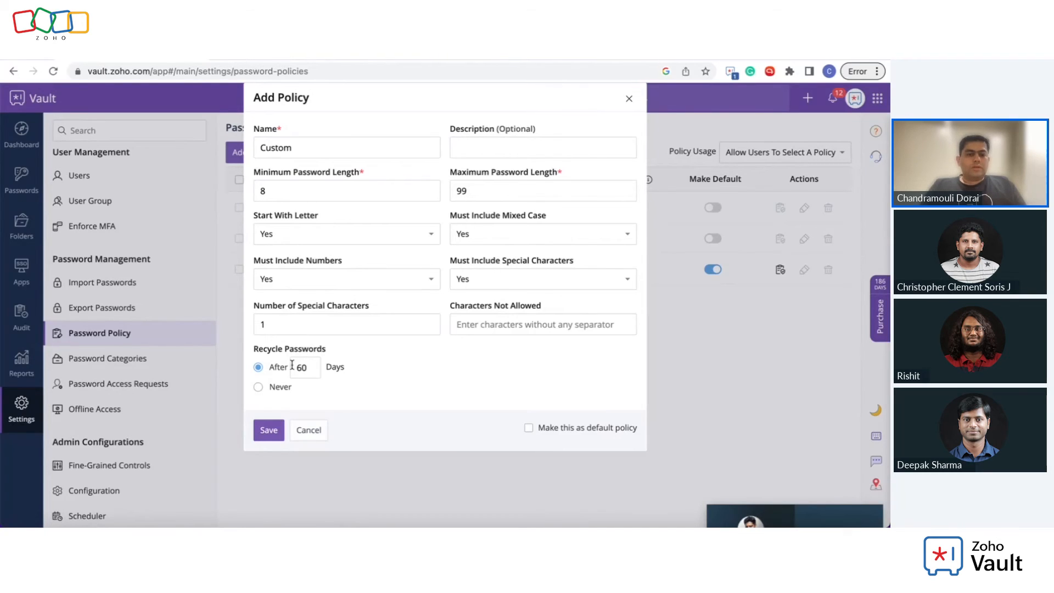
pyautogui.click(274, 390)
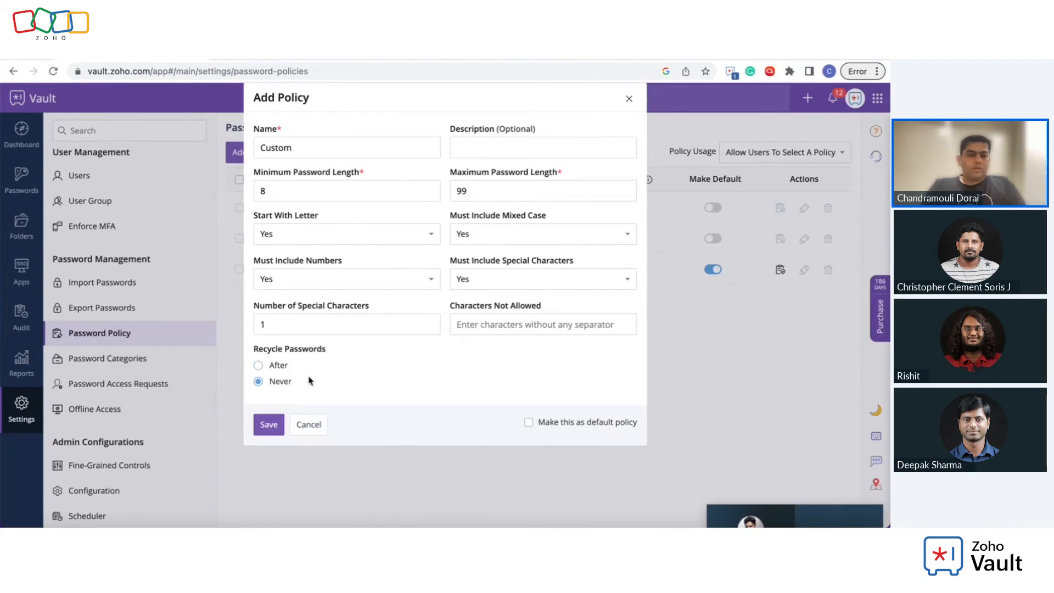
pyautogui.click(278, 365)
pyautogui.click(309, 430)
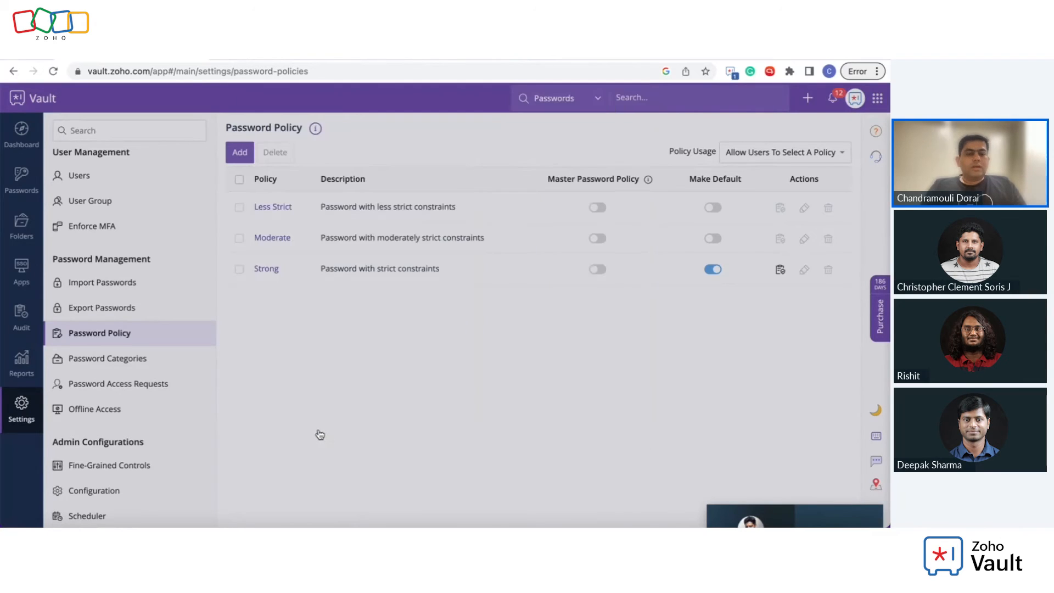
# Step: Start an Adobe site entry, generate a 14-character password, discard it, and return to Settings
pyautogui.click(22, 175)
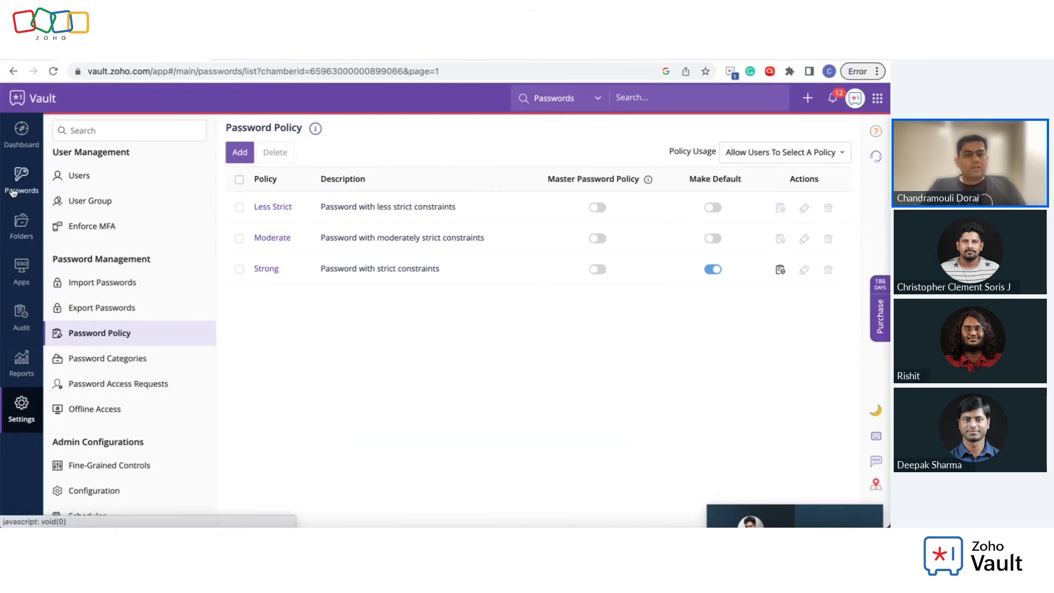
pyautogui.click(257, 154)
pyautogui.click(283, 184)
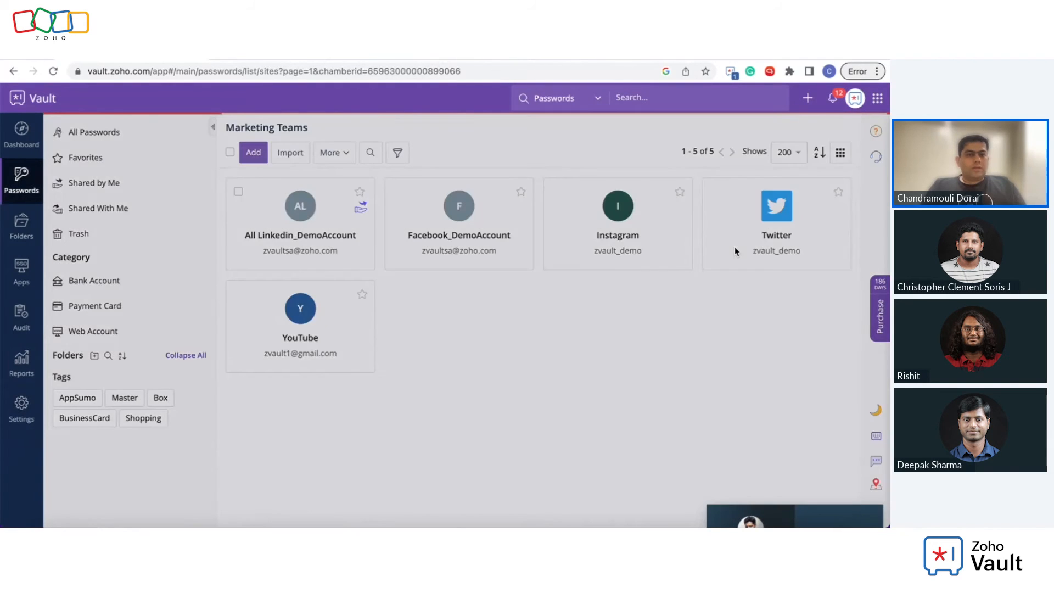
pyautogui.click(500, 241)
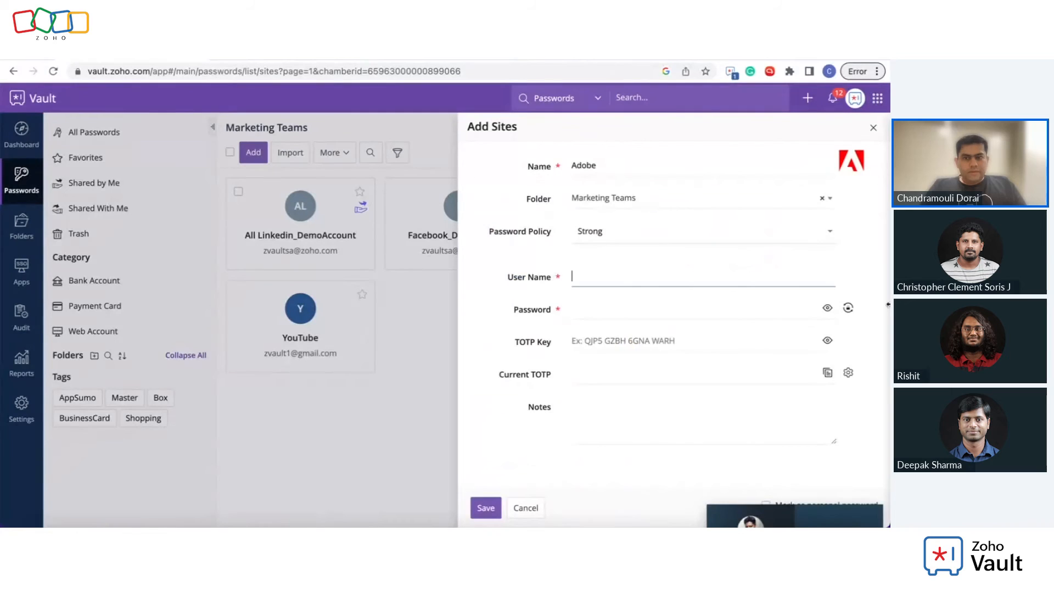
pyautogui.click(848, 309)
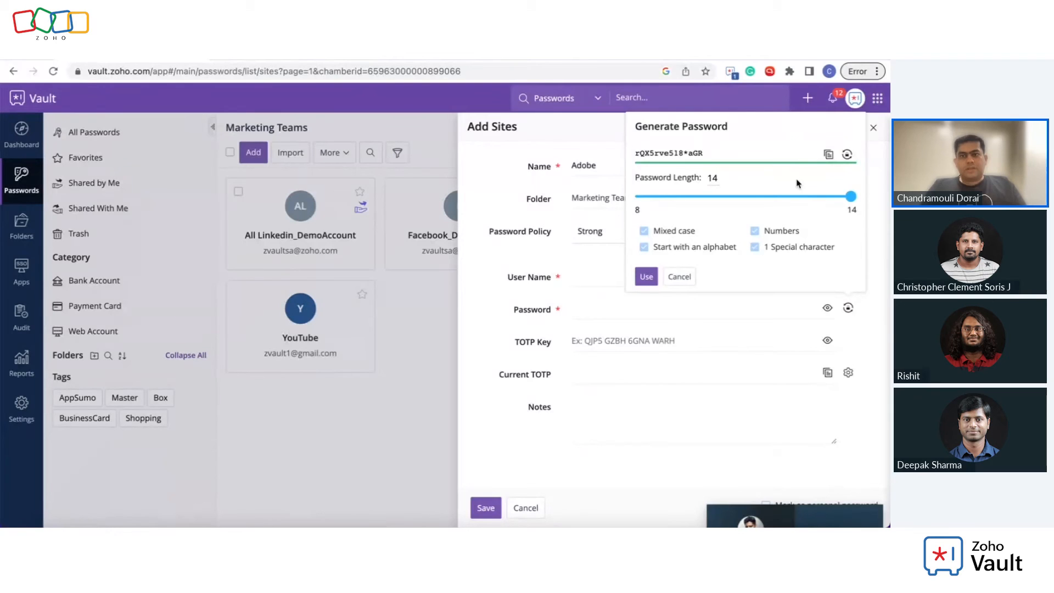
pyautogui.click(874, 130)
pyautogui.click(21, 406)
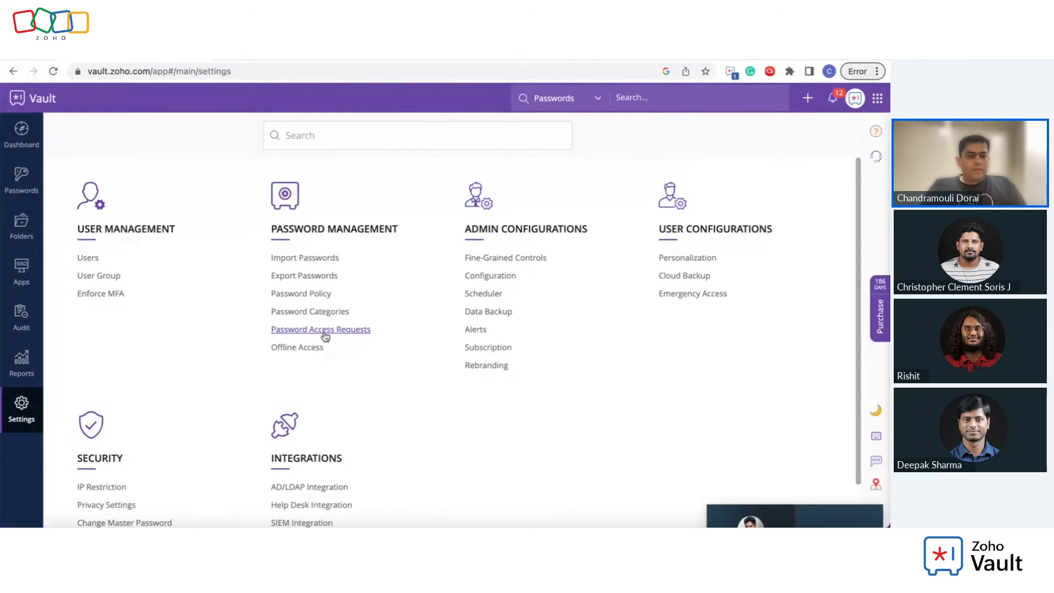
# Step: Toggle between My and Team Dashboard, then view and close the six breached passwords
pyautogui.click(10, 147)
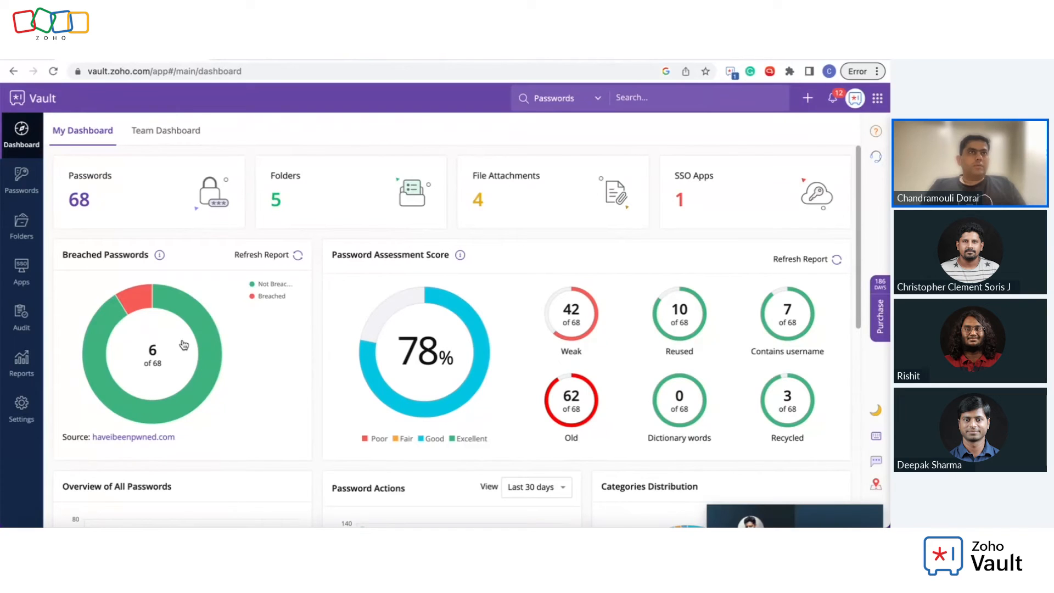
pyautogui.click(163, 137)
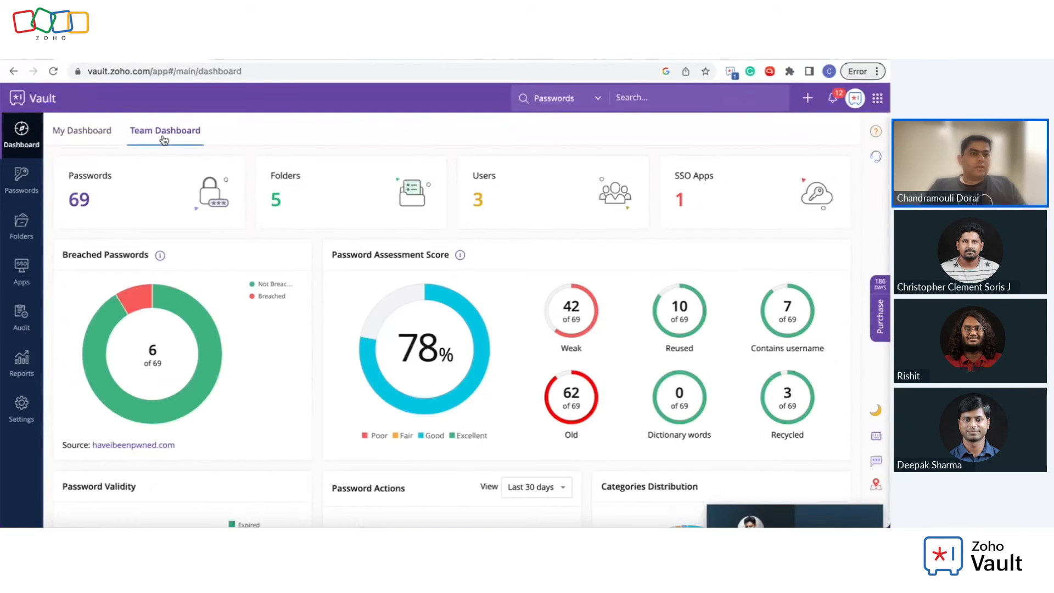
pyautogui.click(83, 131)
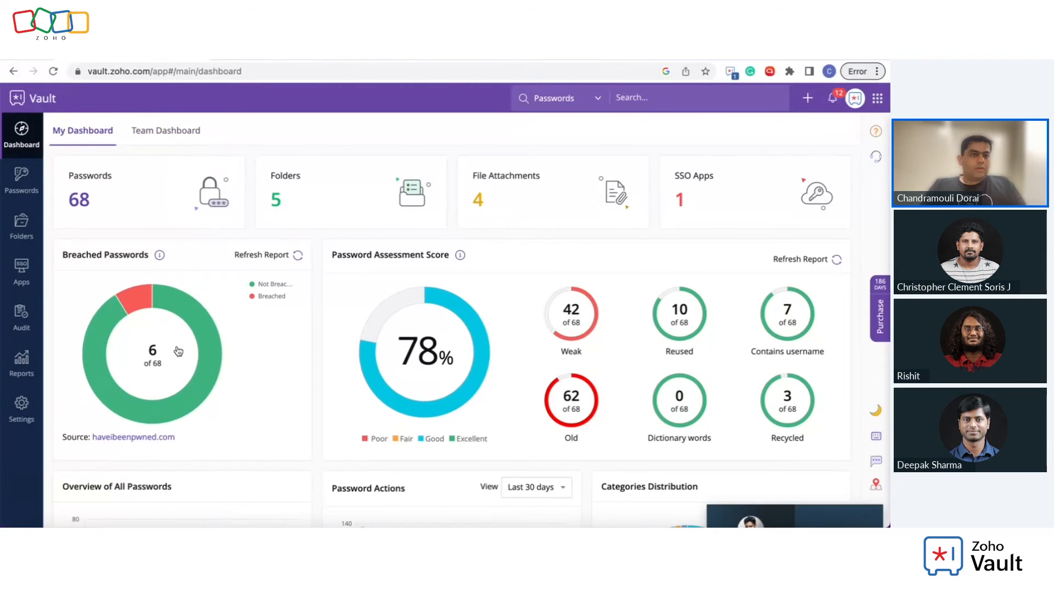
pyautogui.click(183, 132)
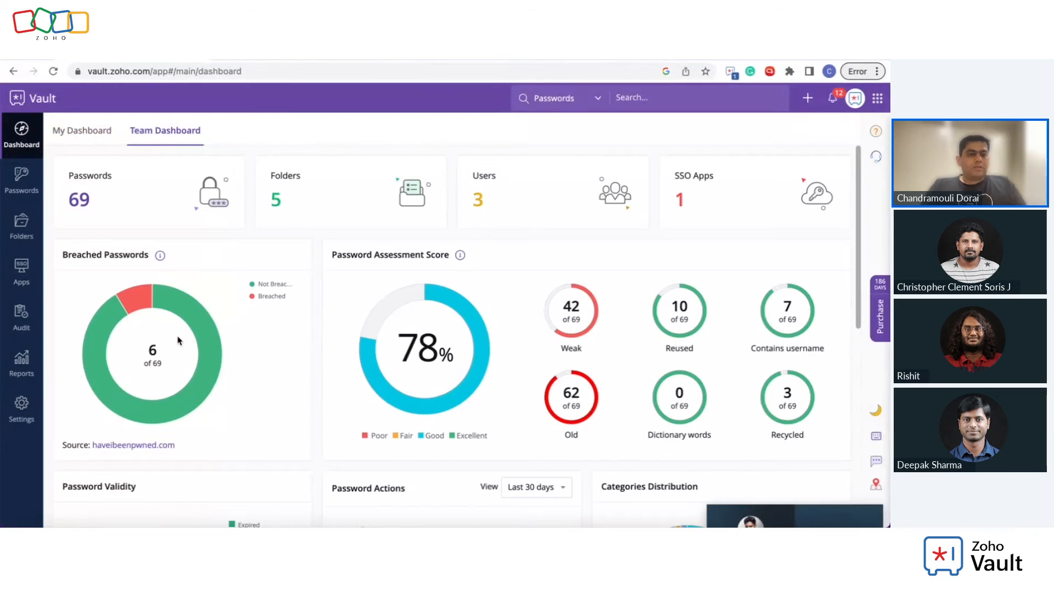
pyautogui.moveTo(209, 322)
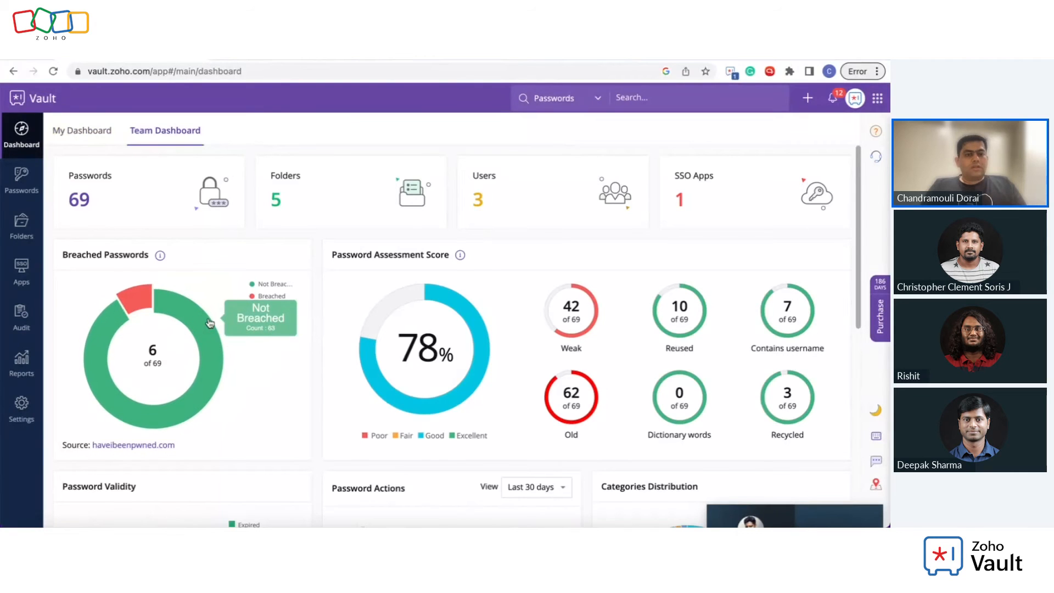
pyautogui.click(138, 297)
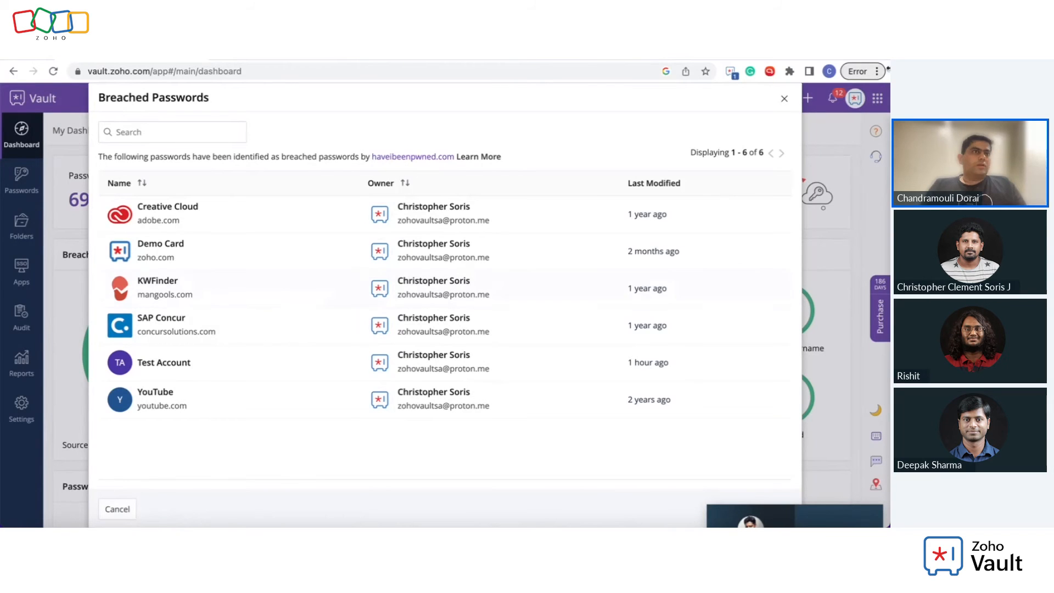
pyautogui.click(786, 101)
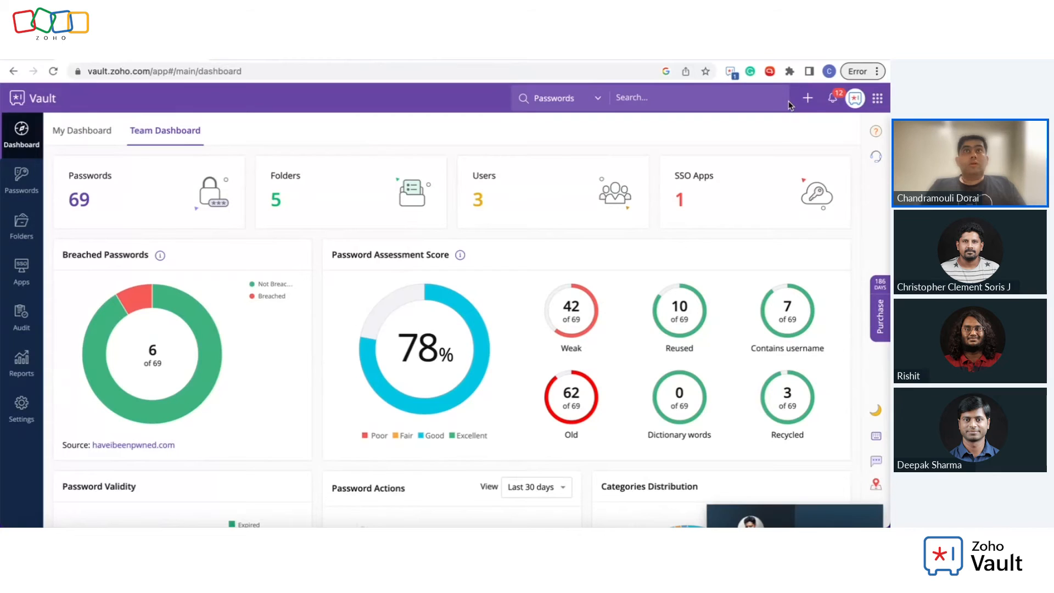
# Step: Review the daily Data Backup settings and confirm no users are exempted, then return to Settings
pyautogui.click(8, 416)
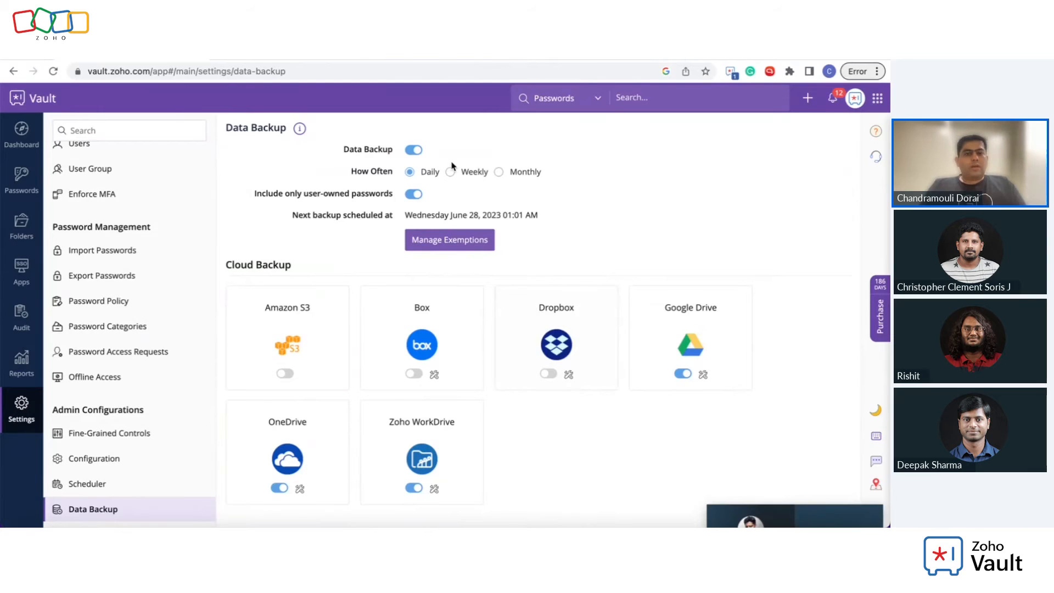
pyautogui.click(461, 242)
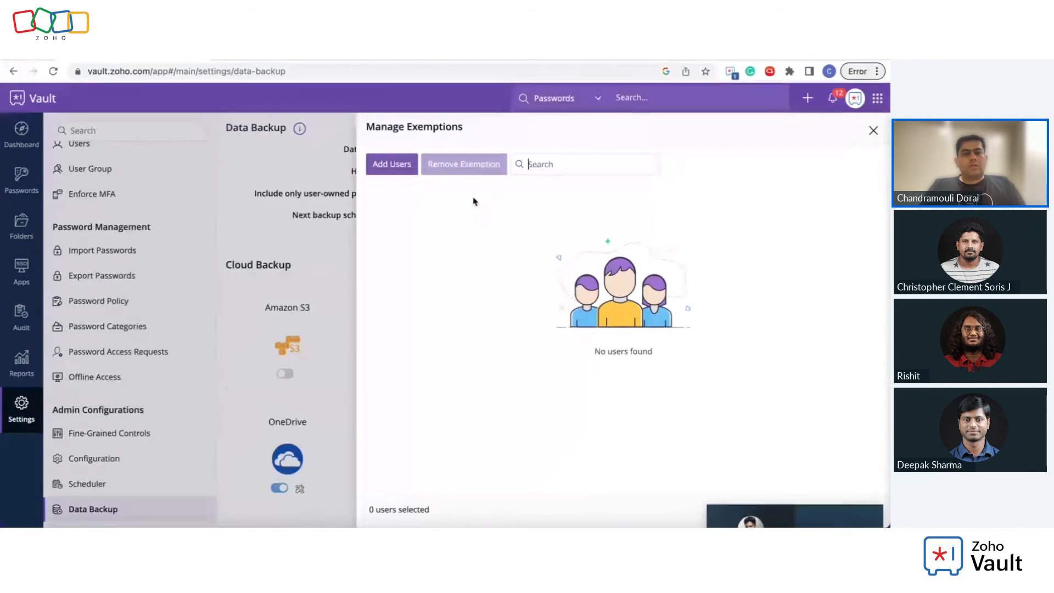
pyautogui.click(874, 131)
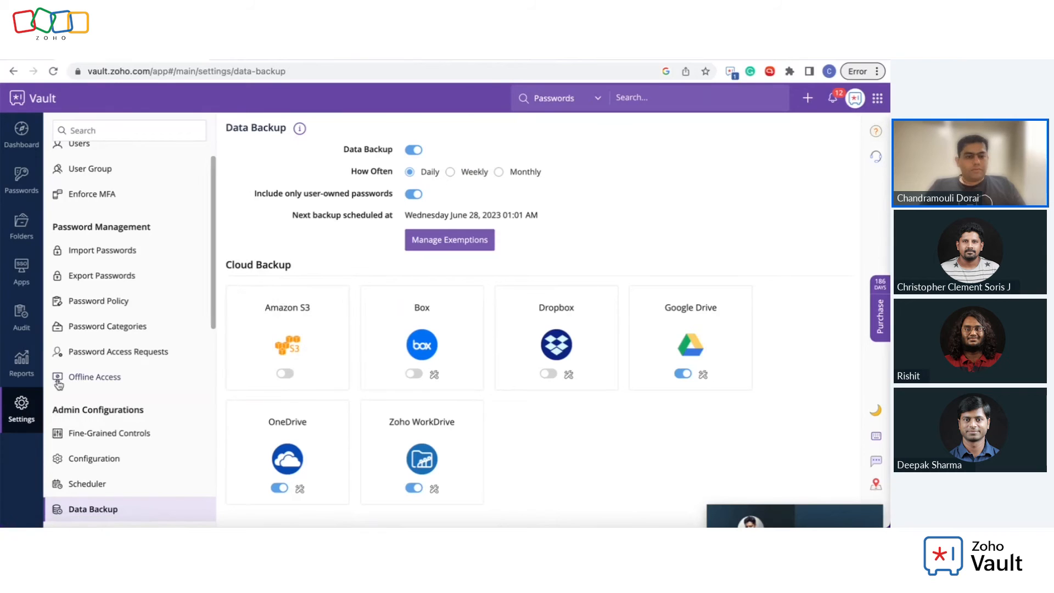
pyautogui.click(21, 411)
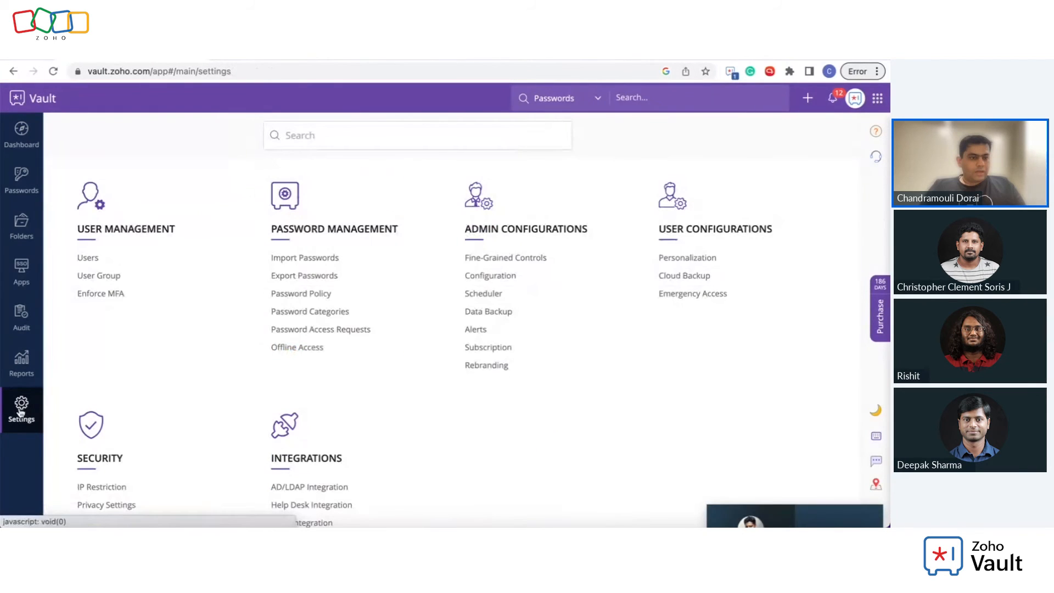
# Step: Open the Rebranding page, where Rebrand Product is off and Customize Exported Reports is on
pyautogui.click(487, 365)
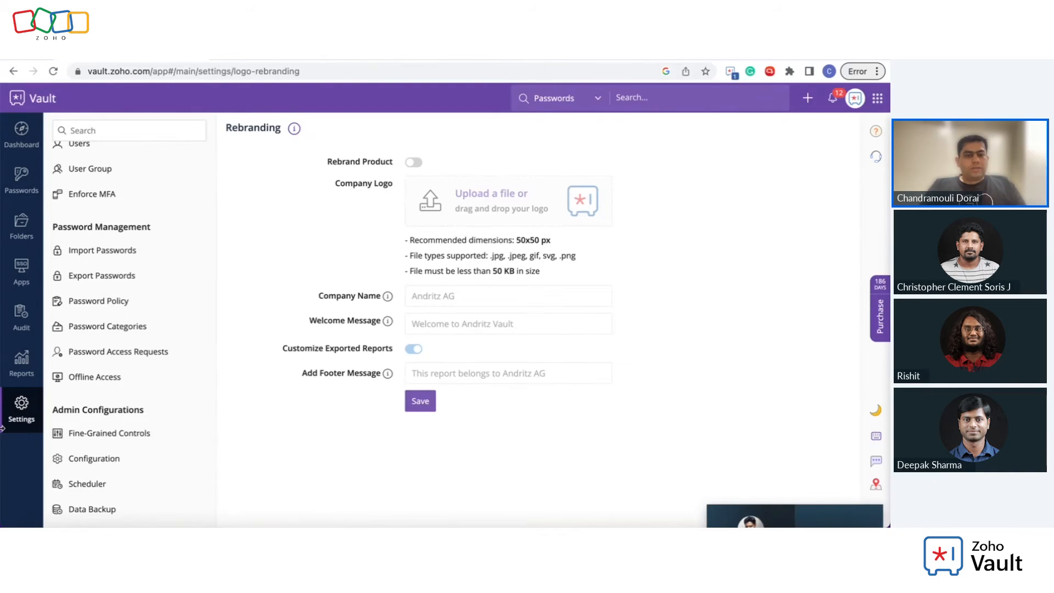
# Step: Go from Rebranding to the Offline Access page under Password Management
pyautogui.click(23, 415)
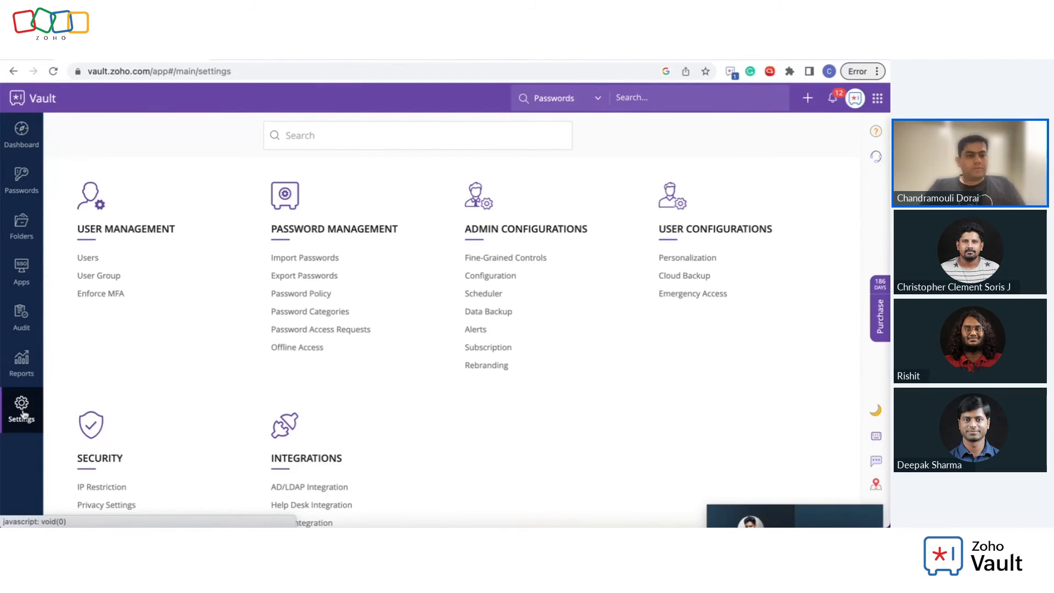
pyautogui.click(311, 348)
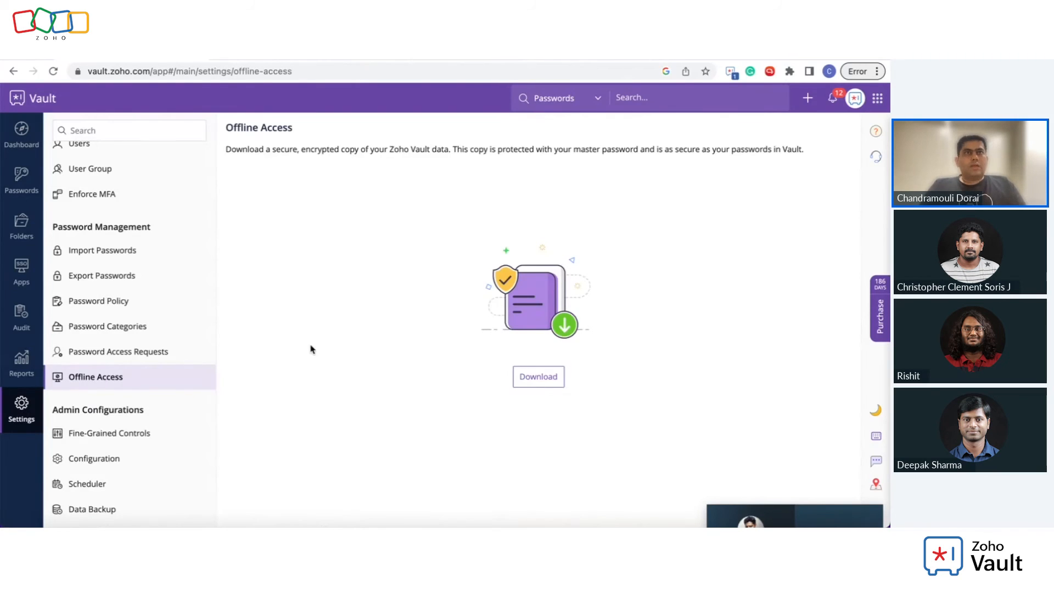
# Step: Download the encrypted offline copy ZohoVault_6-27-2023.html and open it from the download bar
pyautogui.click(548, 377)
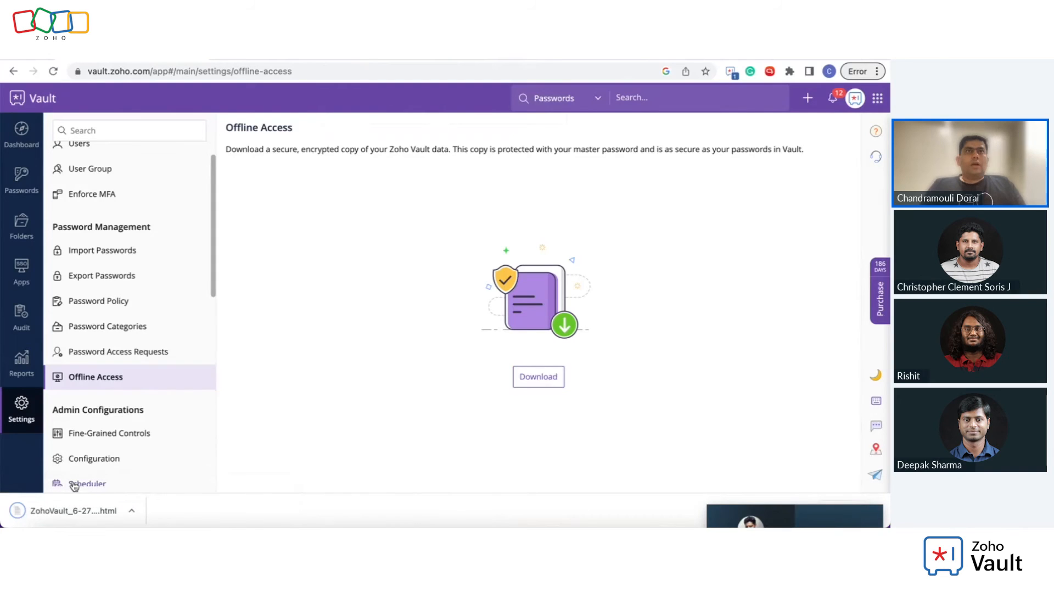
pyautogui.click(62, 515)
# Step: Unlock the offline copy with the master password, then return to the vault.zoho.com tab
pyautogui.write('••••••••')
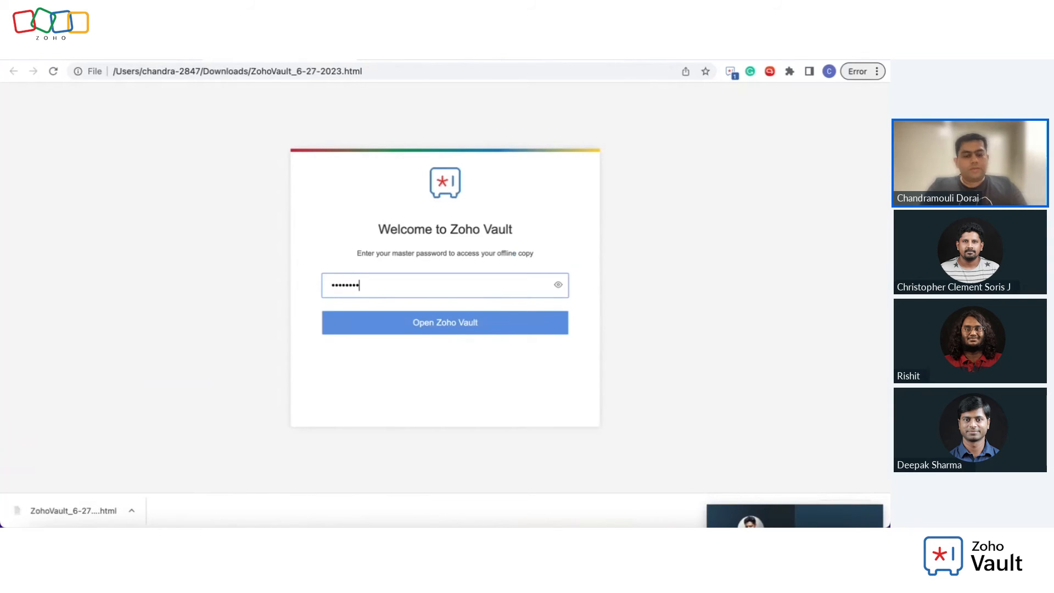
pyautogui.press('Return')
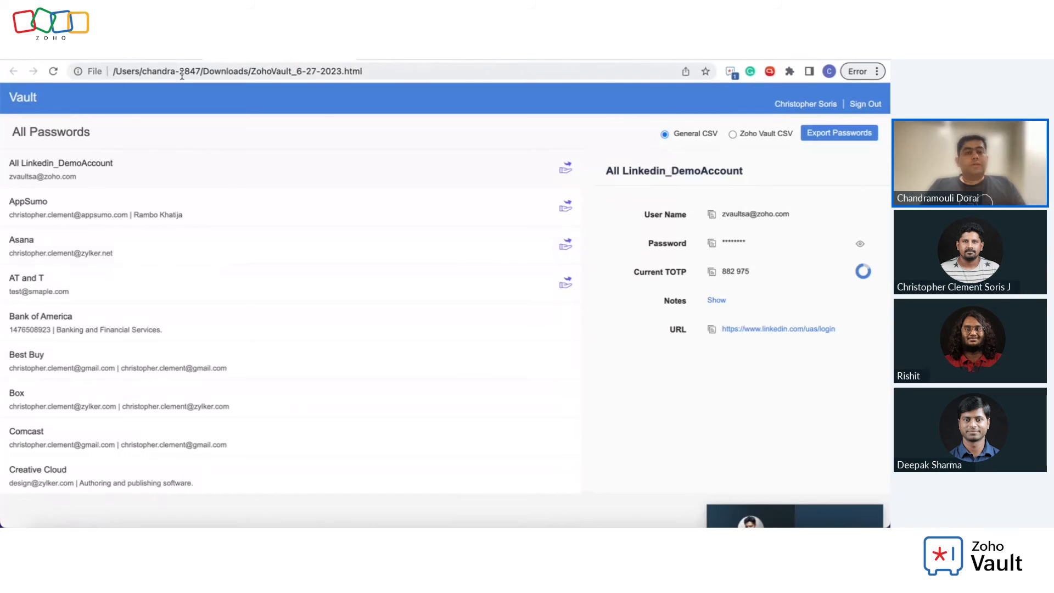
pyautogui.click(132, 51)
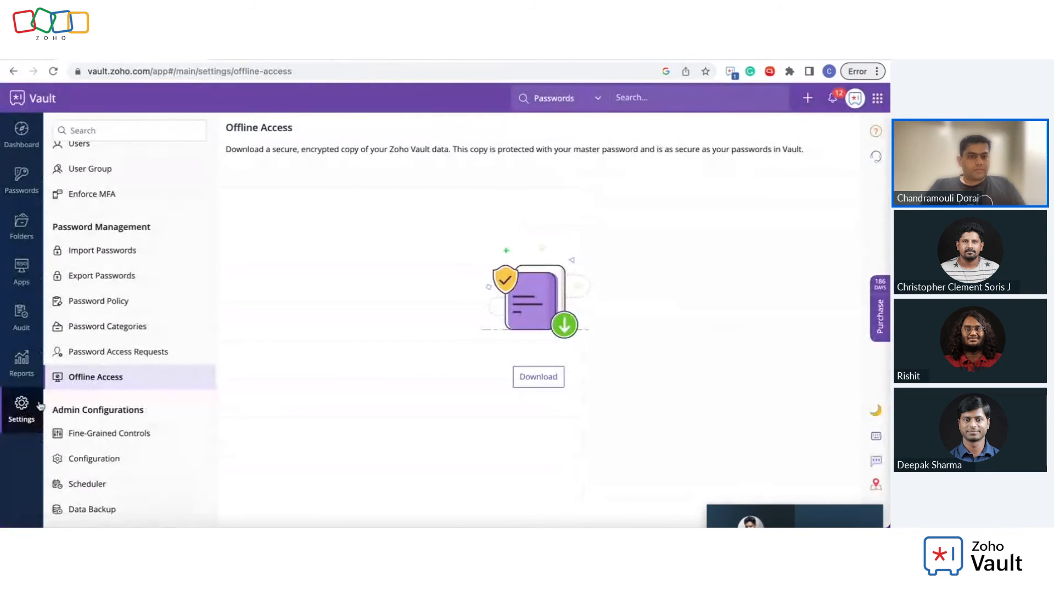
# Step: Review Fine-Grained Controls restricting exports and mobile access, then open the Marketing Teams folder's passwords
pyautogui.click(23, 405)
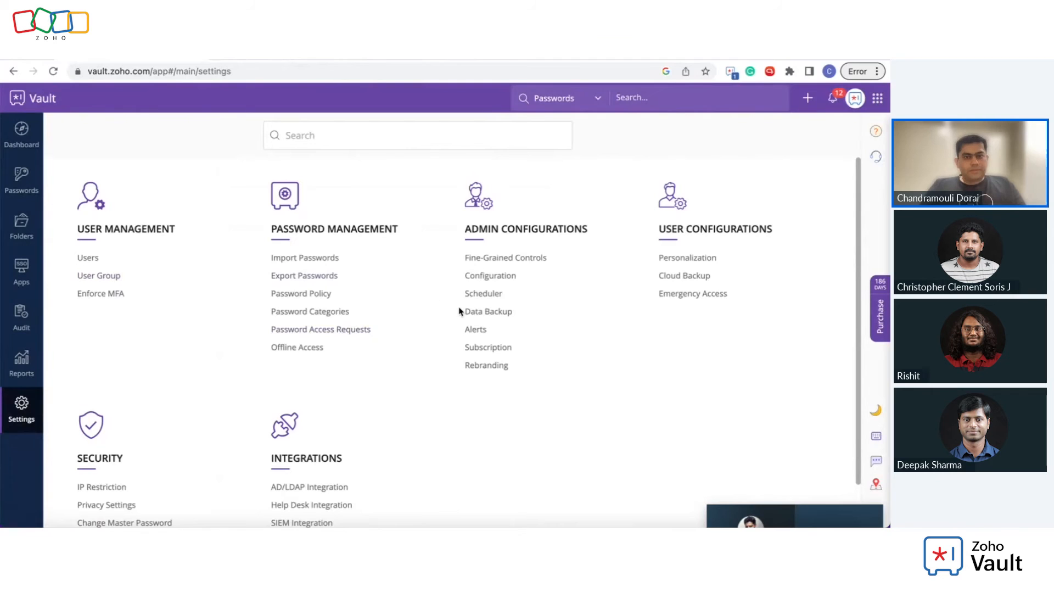
pyautogui.click(535, 267)
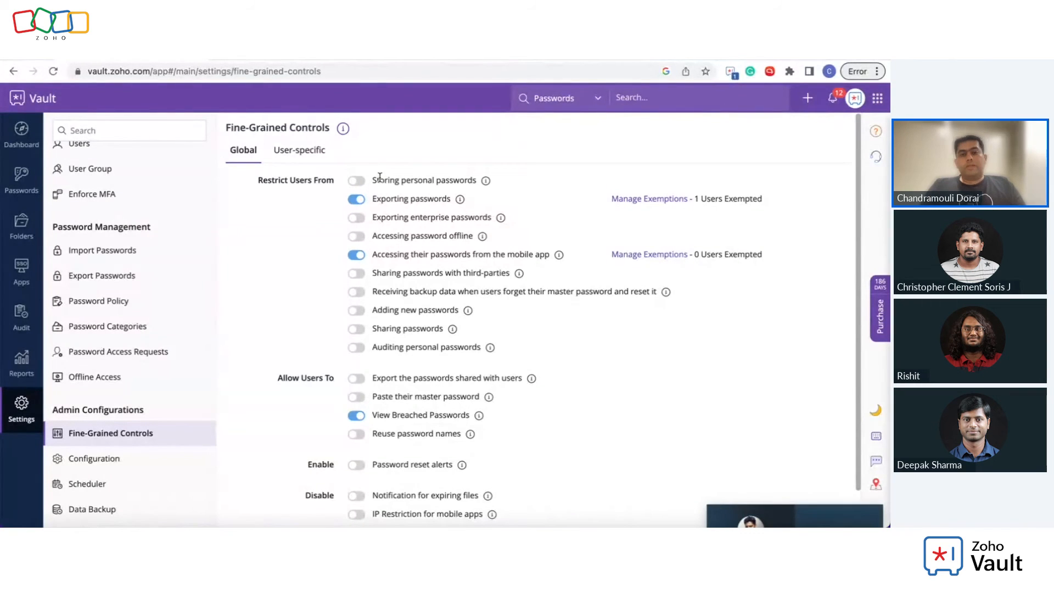
pyautogui.click(22, 226)
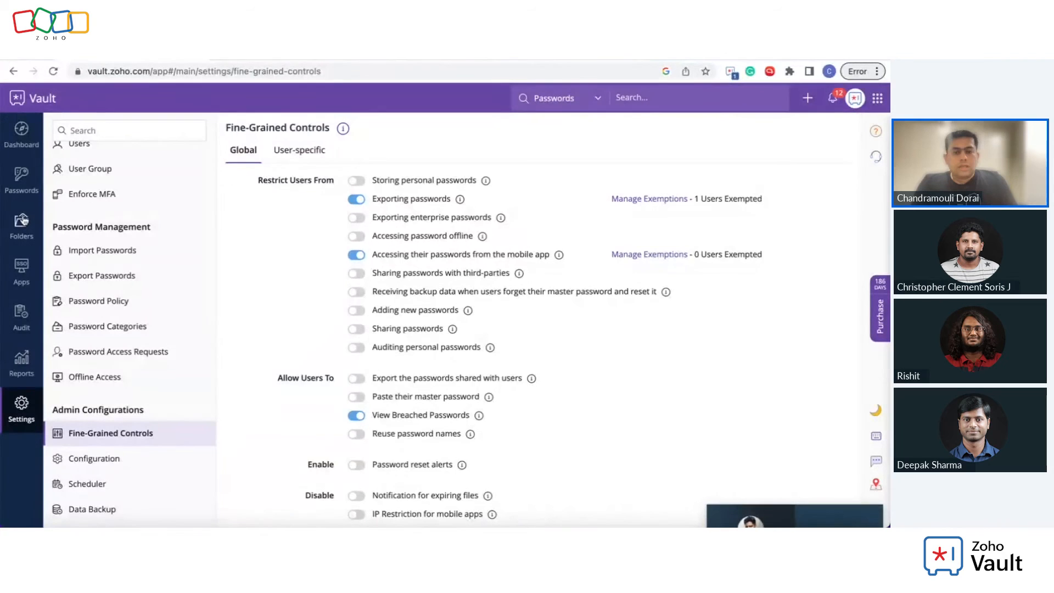
pyautogui.click(296, 229)
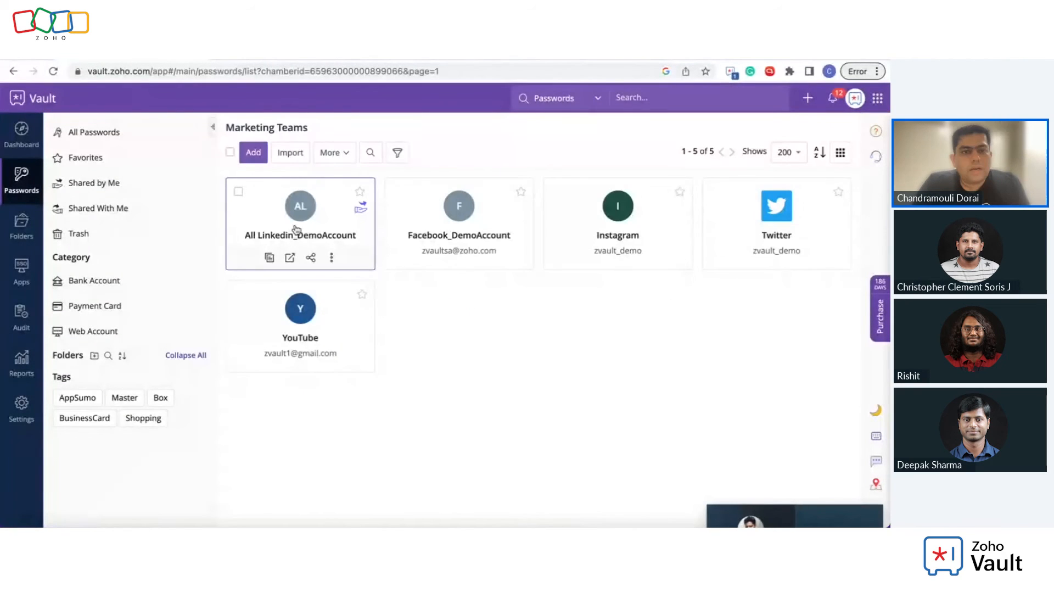
pyautogui.click(263, 158)
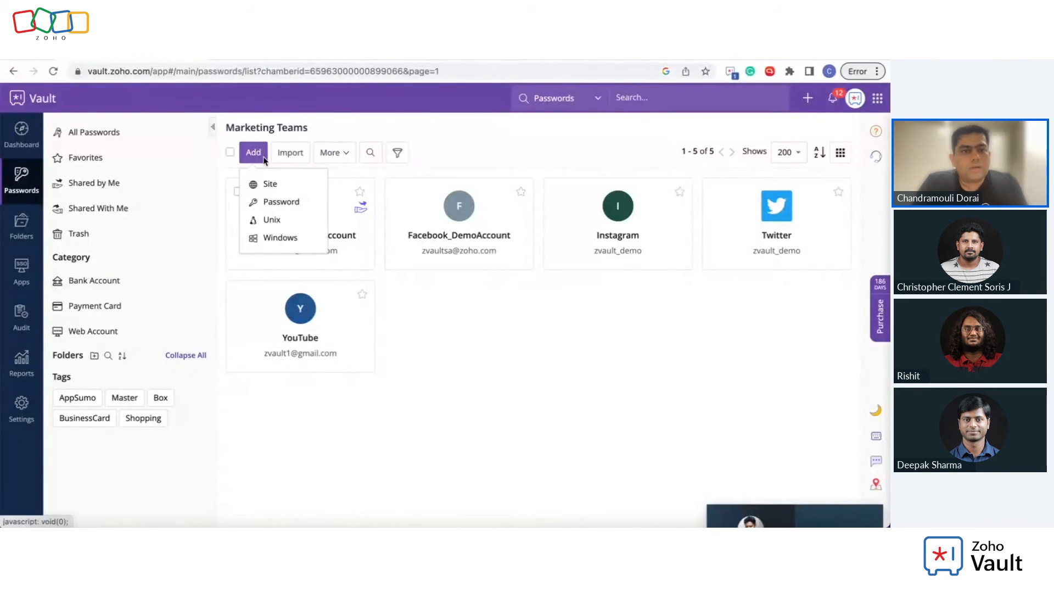
pyautogui.click(281, 187)
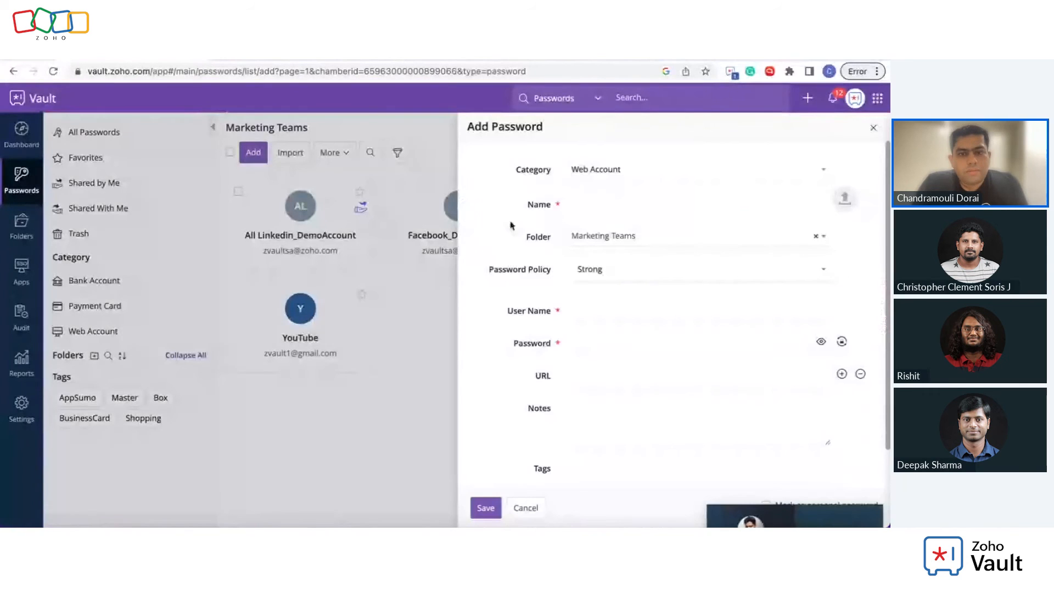
pyautogui.click(569, 203)
pyautogui.write('de')
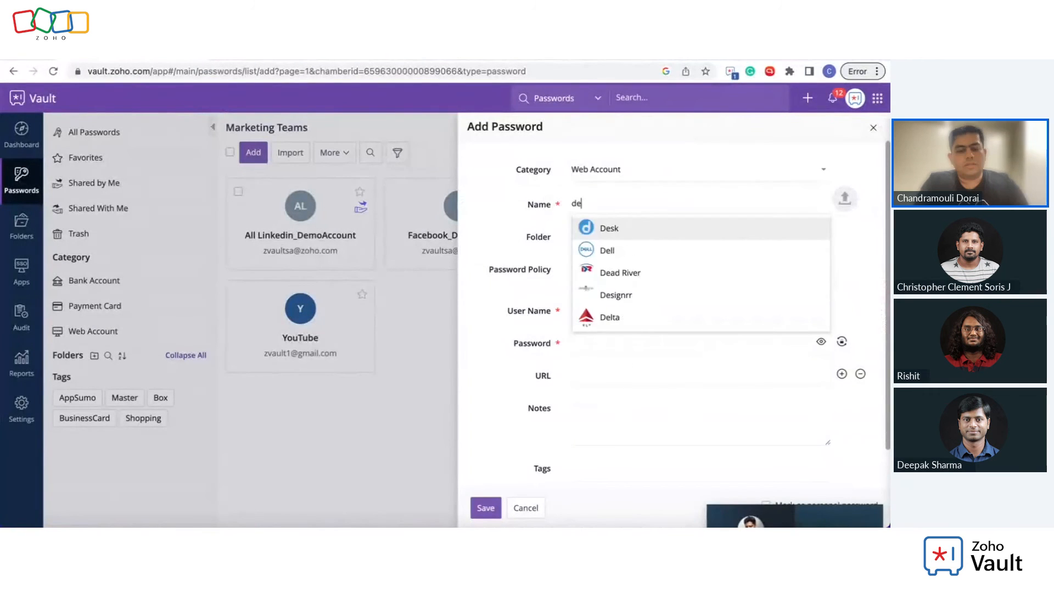
pyautogui.write('mo')
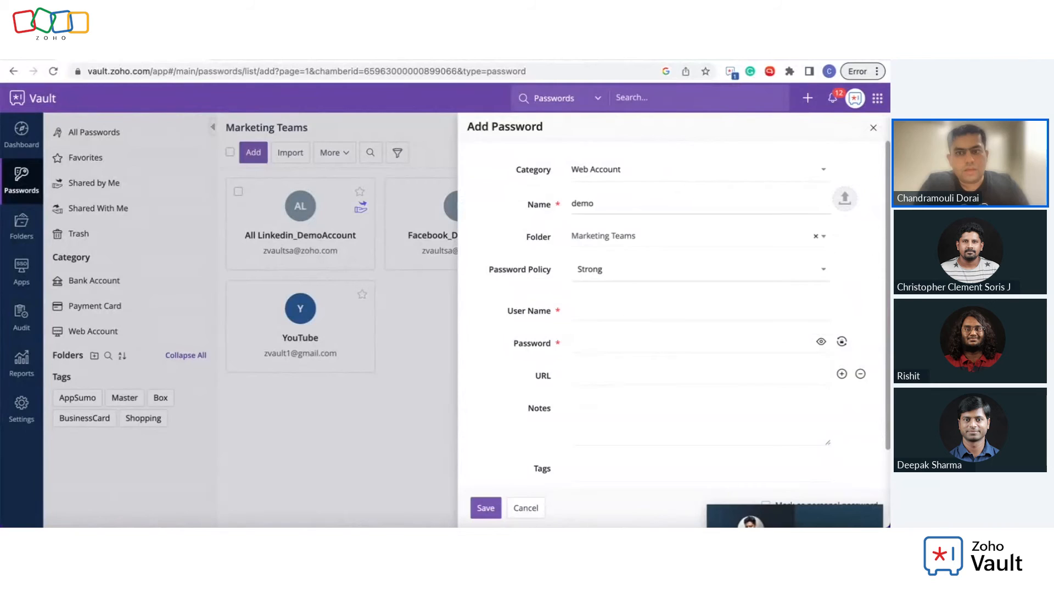
pyautogui.click(600, 308)
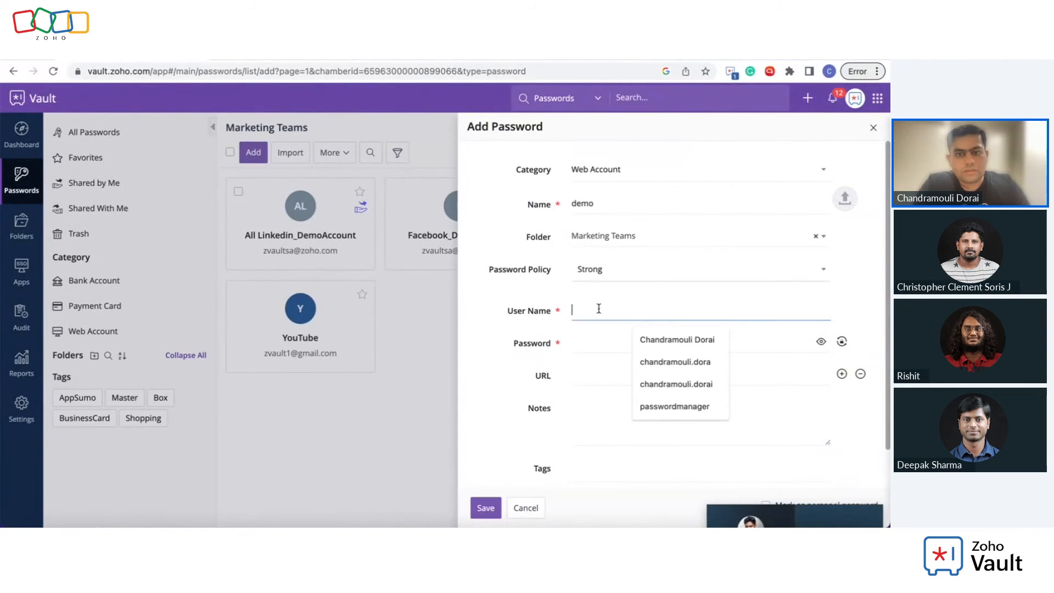
pyautogui.write('demo')
pyautogui.press('Tab')
pyautogui.write('1234')
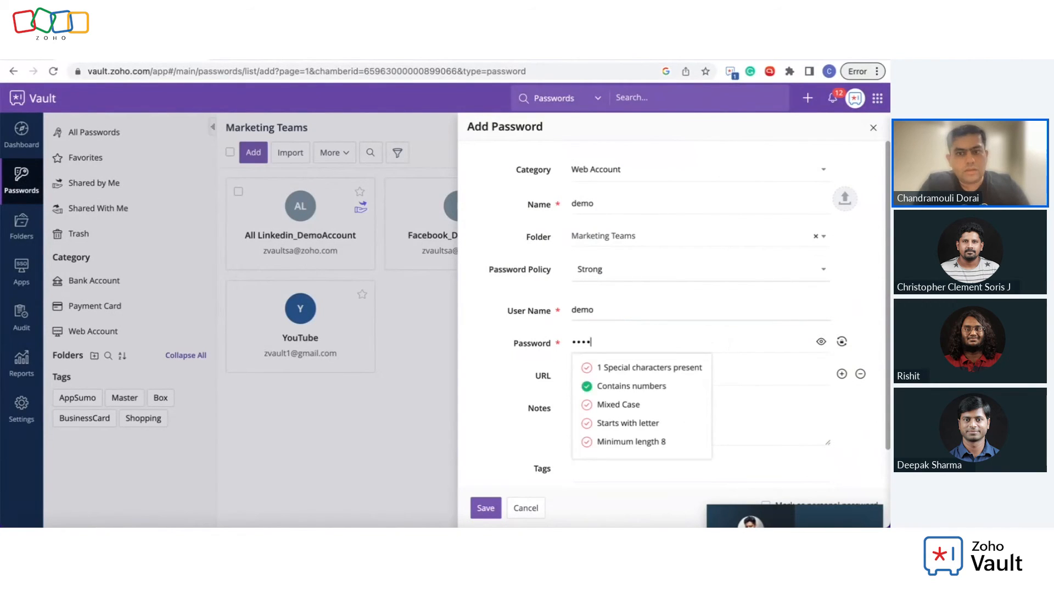
pyautogui.scroll(-1, 659, 351)
pyautogui.click(728, 470)
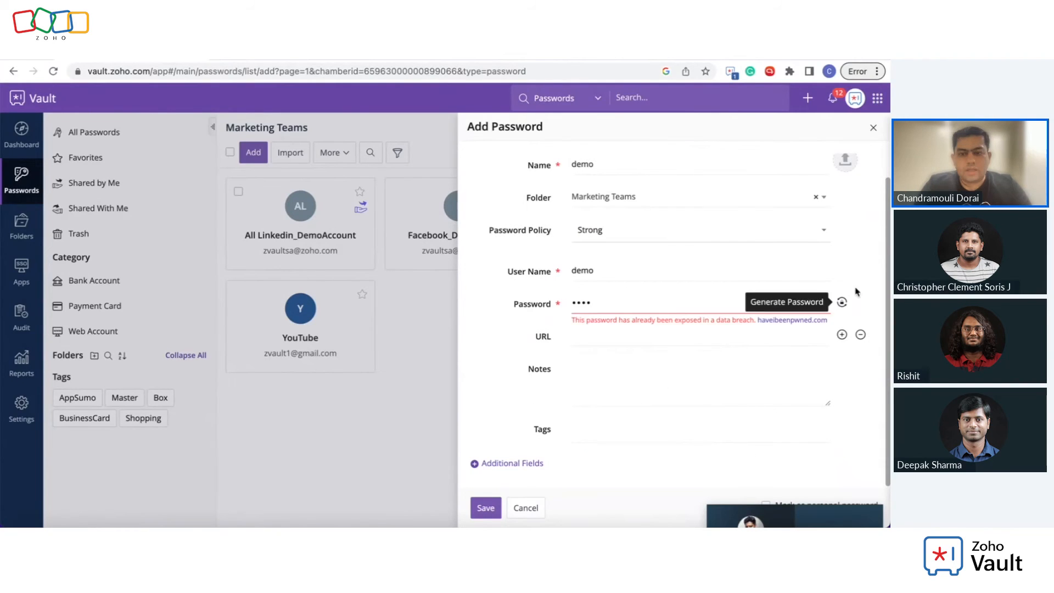
pyautogui.click(822, 302)
pyautogui.click(842, 302)
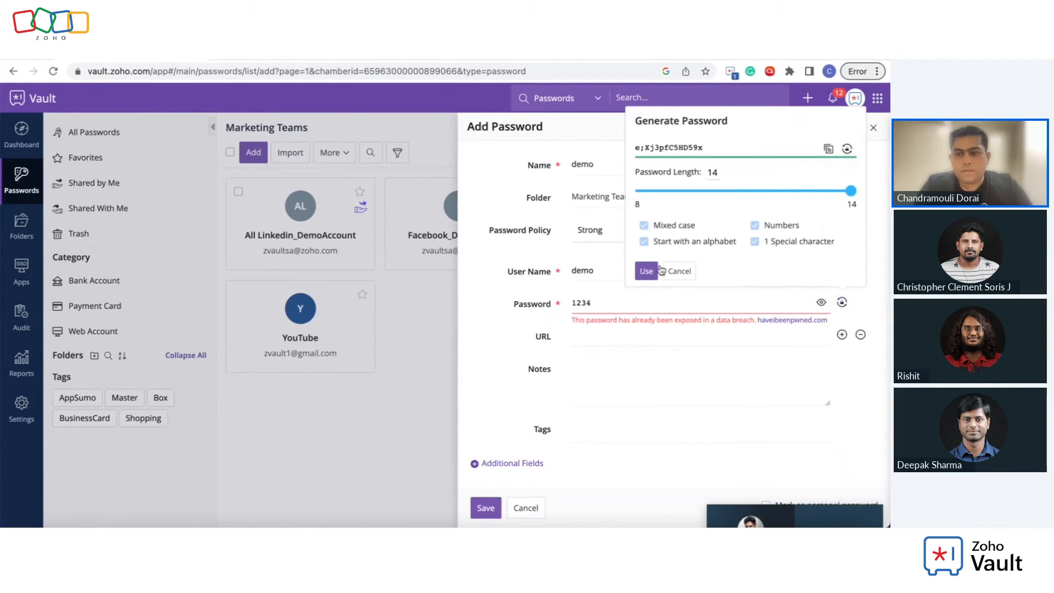
pyautogui.click(646, 271)
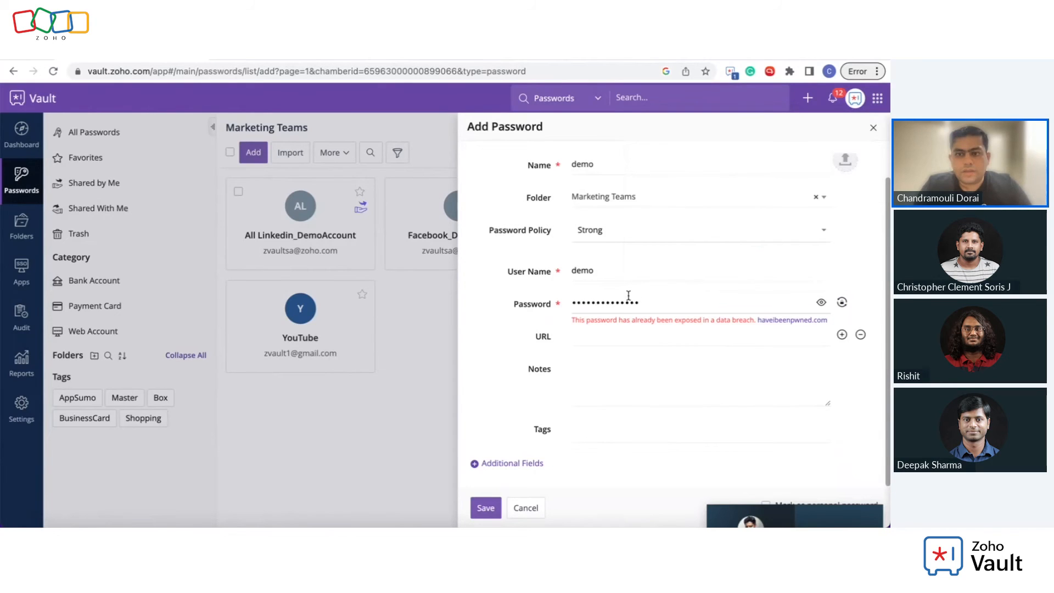
pyautogui.click(845, 519)
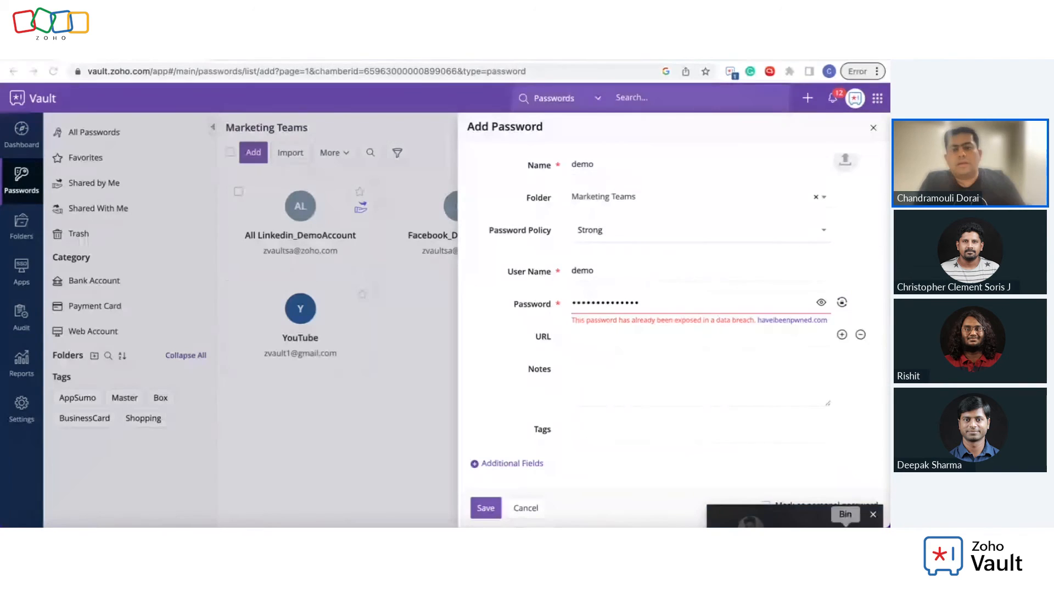
pyautogui.moveTo(836, 514); pyautogui.dragTo(797, 527)
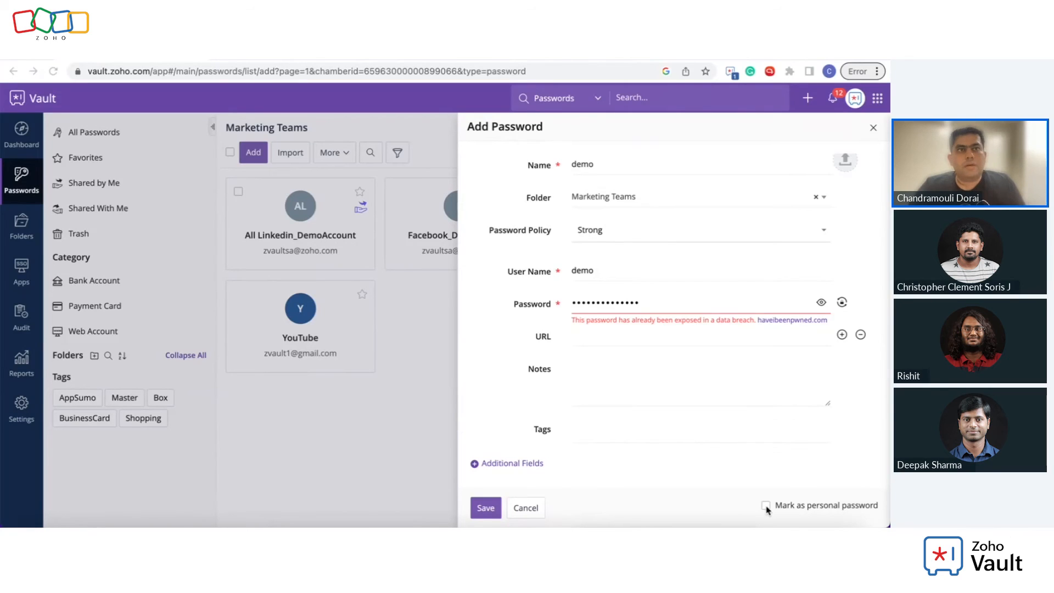
pyautogui.click(531, 509)
pyautogui.click(18, 417)
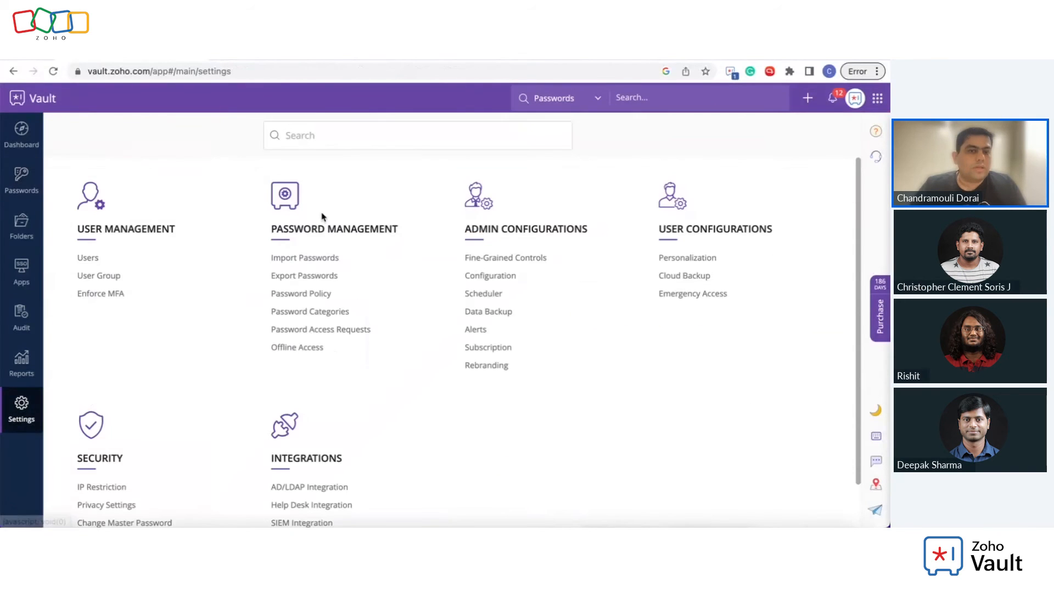
pyautogui.click(502, 259)
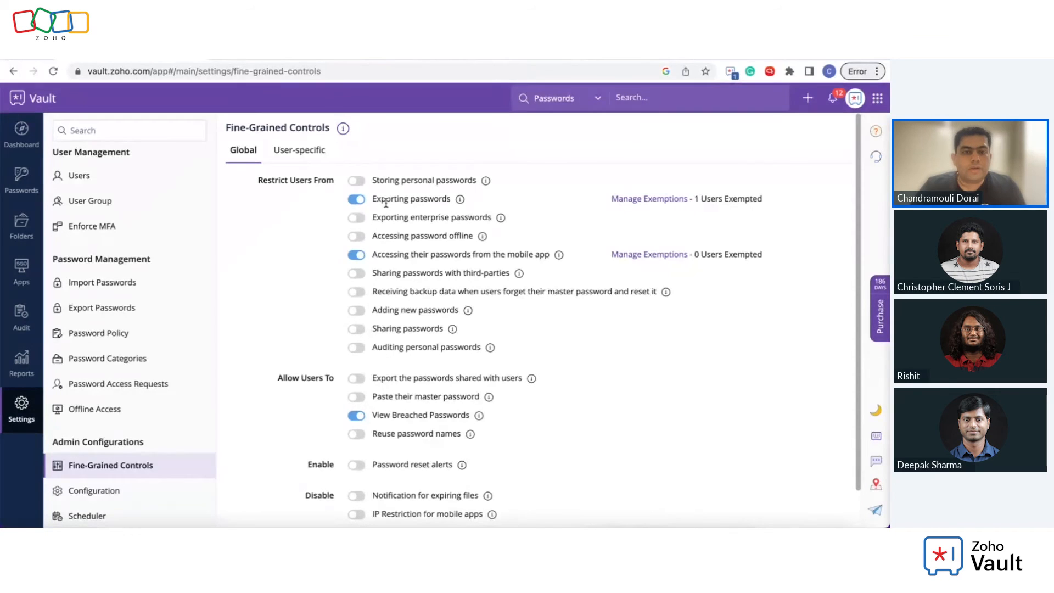
pyautogui.scroll(-1, 461, 328)
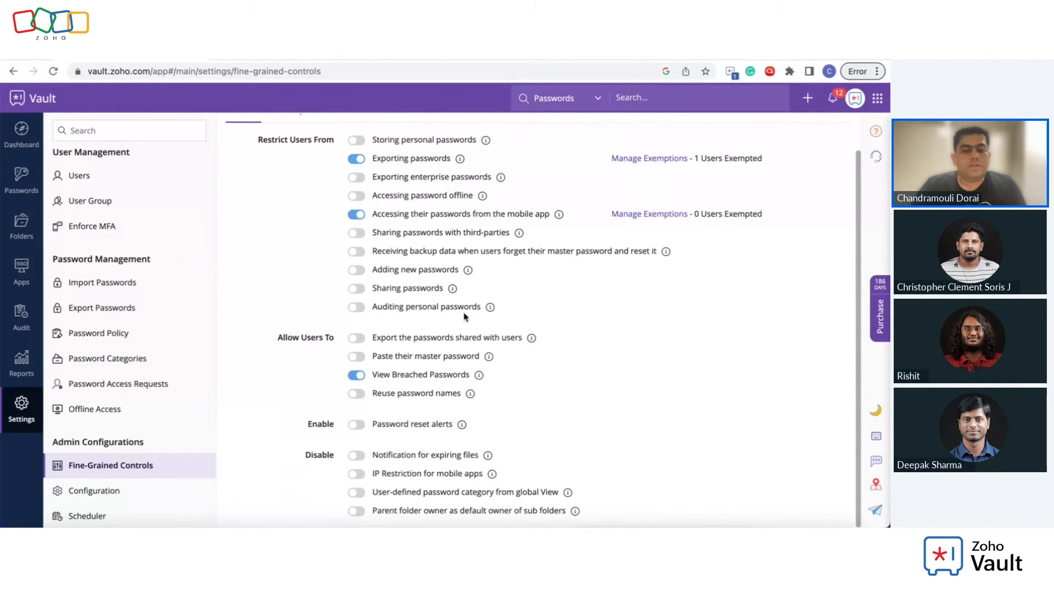
pyautogui.click(21, 407)
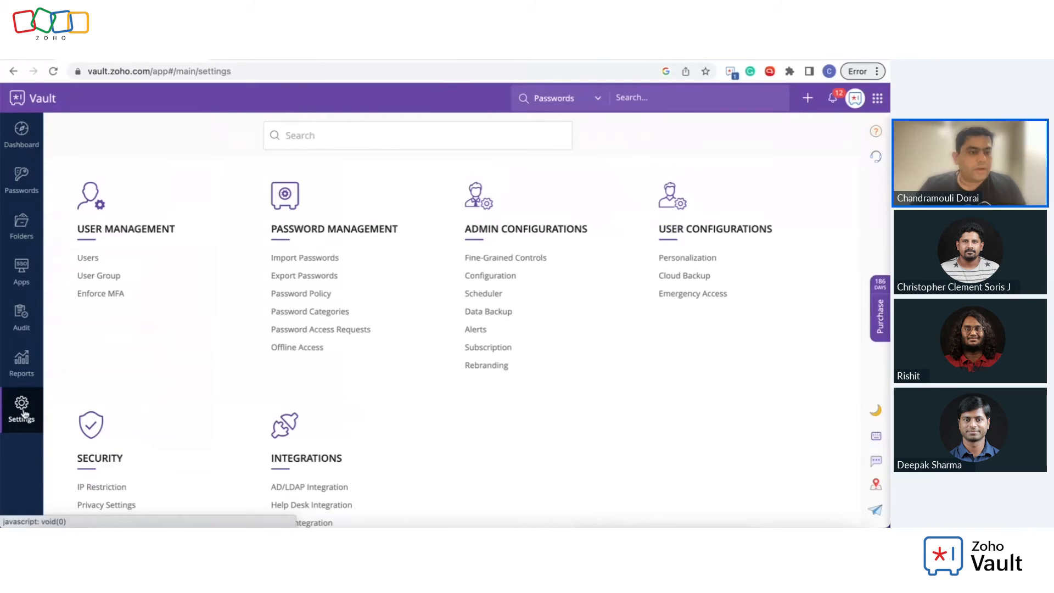
pyautogui.scroll(-1, 128, 367)
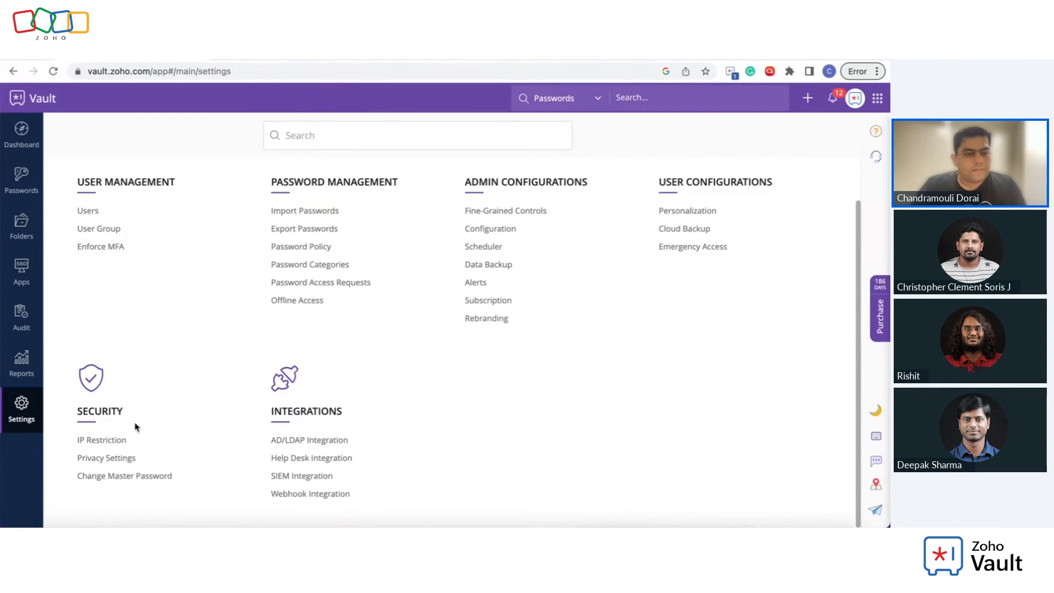
pyautogui.click(122, 442)
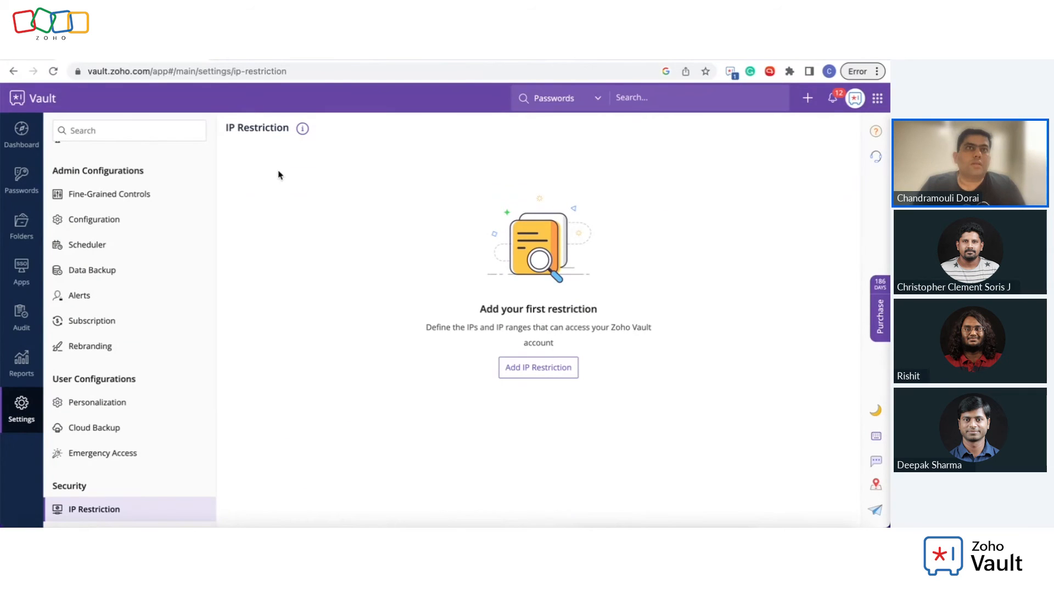
# Step: Open the Alerts settings showing the daily alert for All Administrators
pyautogui.click(11, 408)
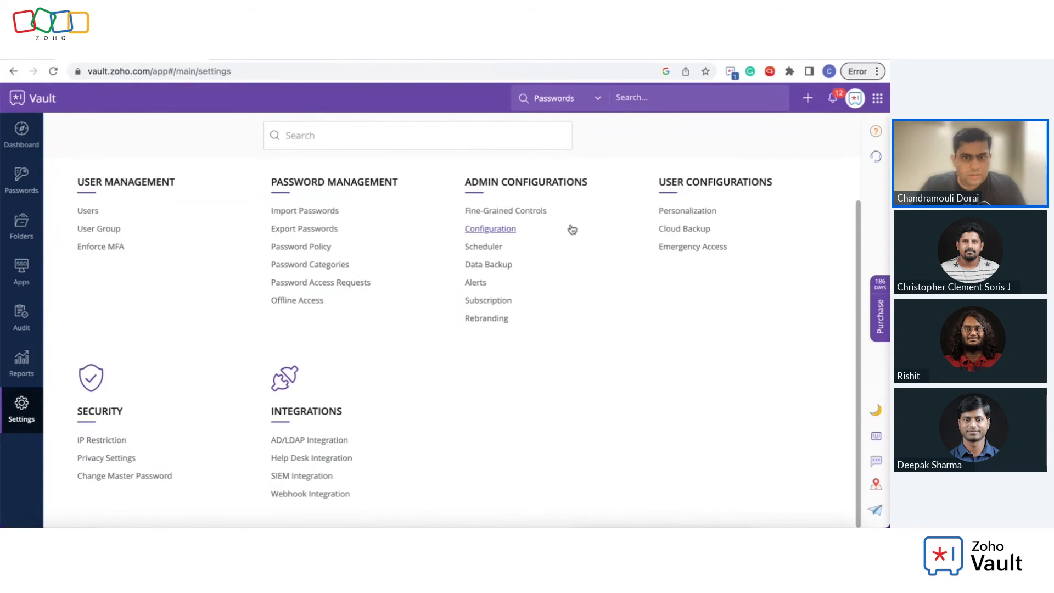
pyautogui.click(482, 283)
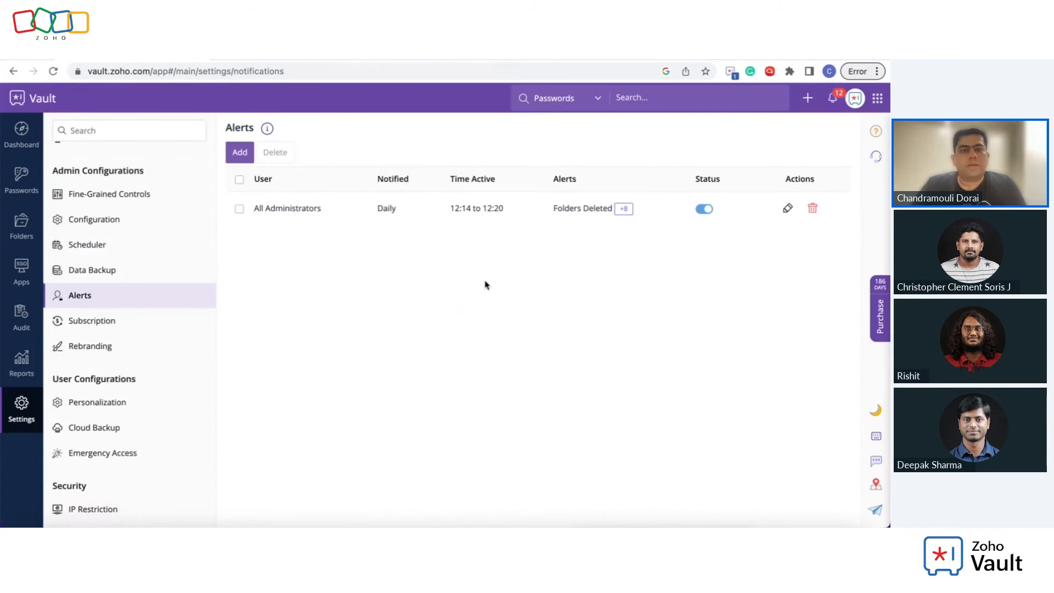
pyautogui.click(248, 155)
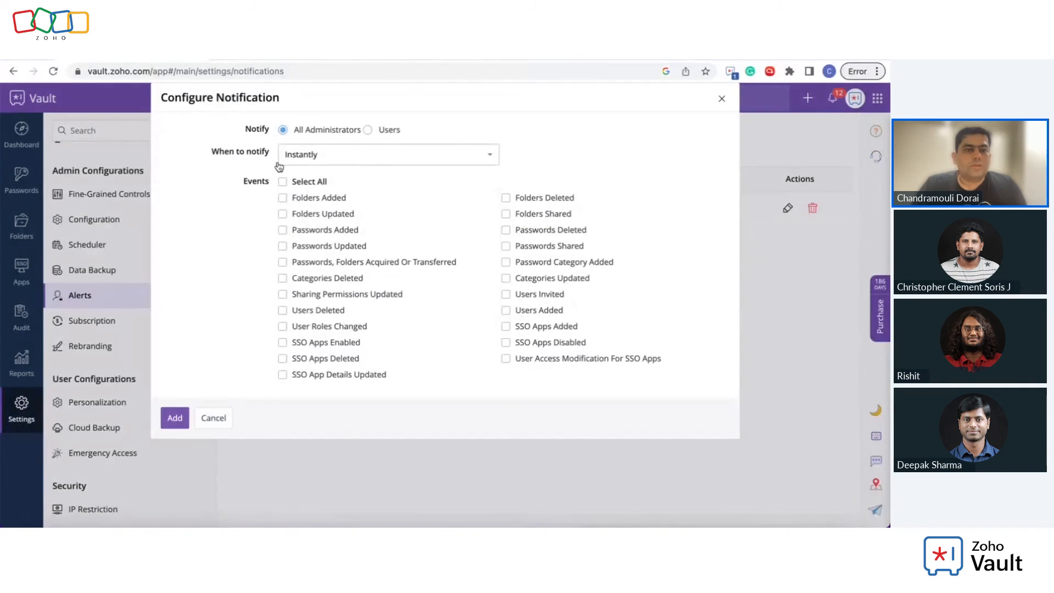
pyautogui.click(506, 230)
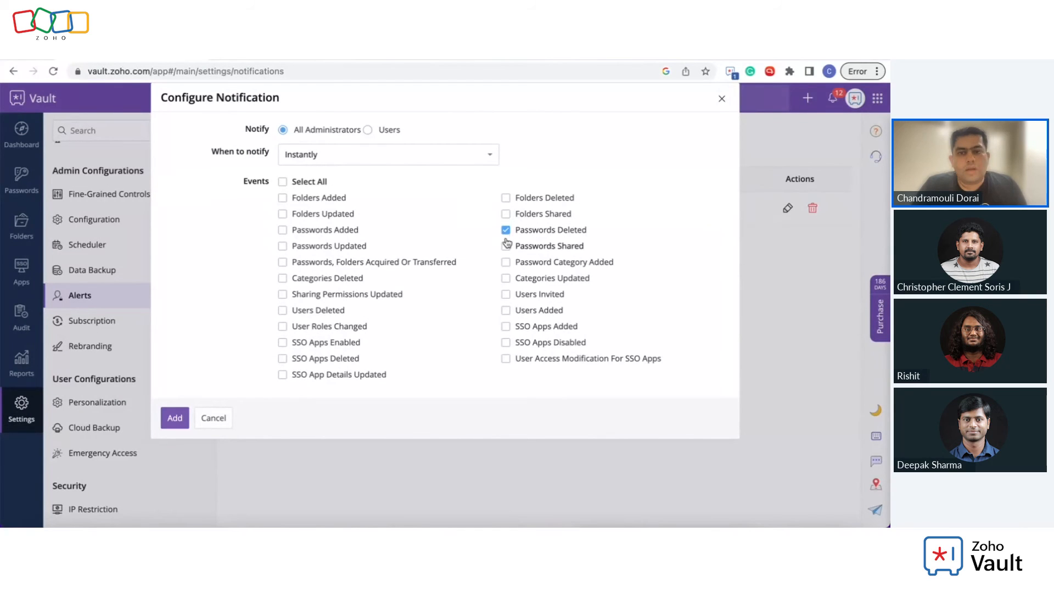
pyautogui.click(508, 311)
pyautogui.click(282, 313)
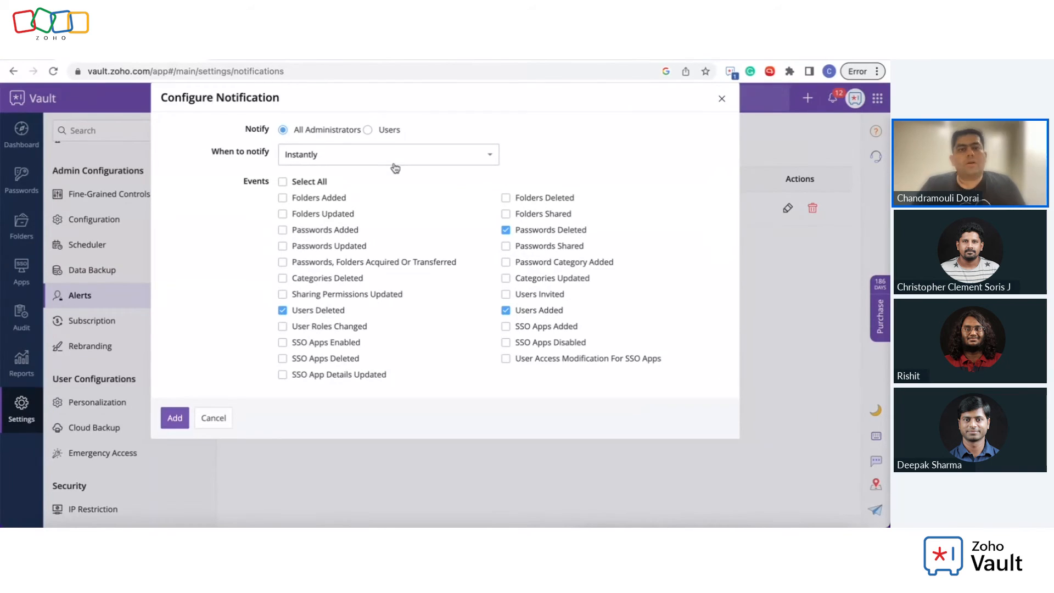
pyautogui.click(368, 132)
pyautogui.click(302, 133)
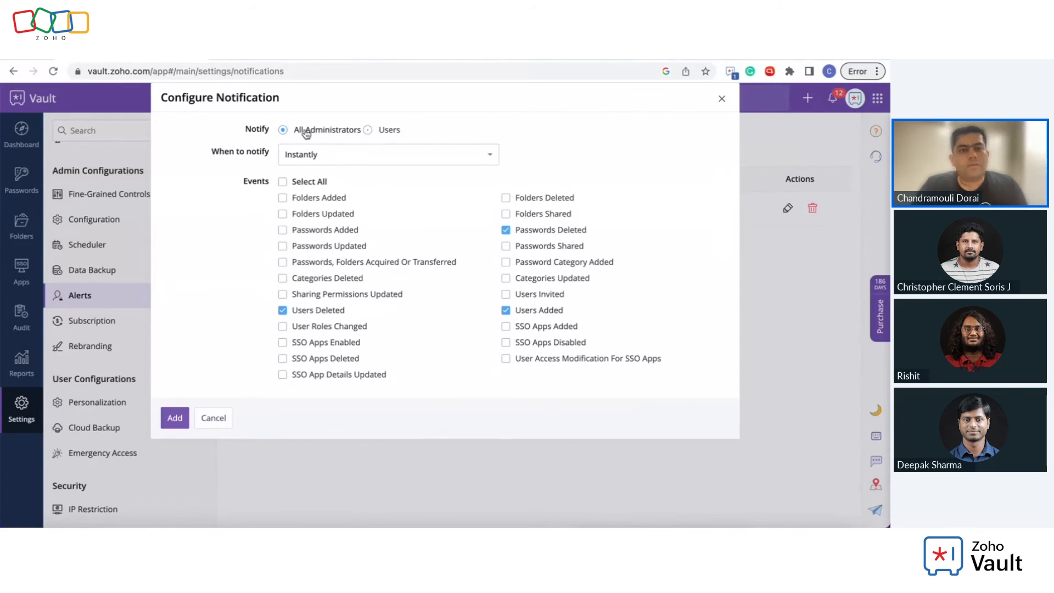
pyautogui.click(225, 420)
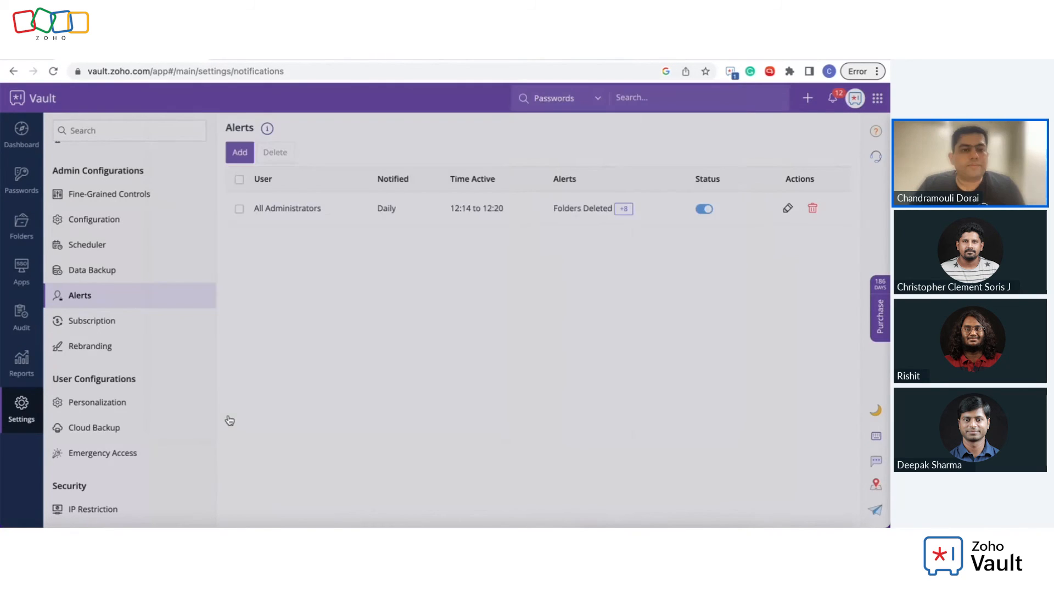
# Step: Return from the Alerts page to the Settings overview
pyautogui.click(33, 418)
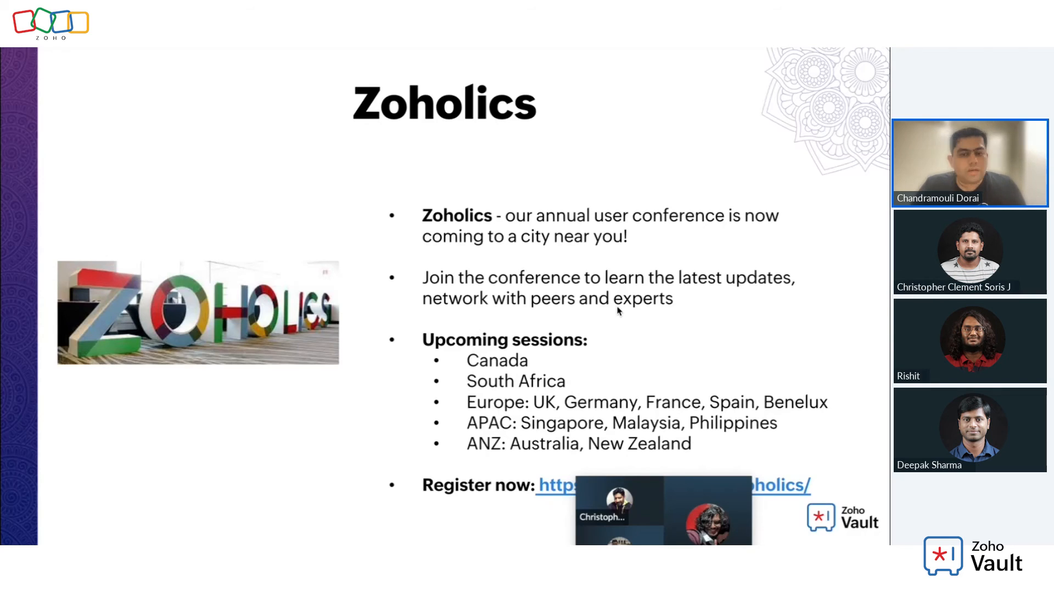
pyautogui.moveTo(700, 501)
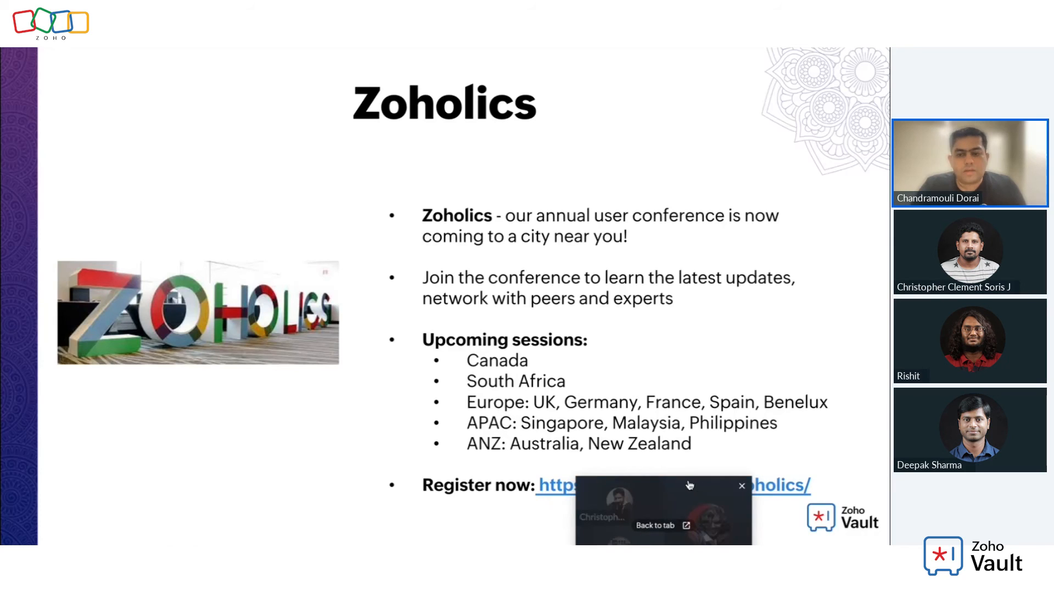